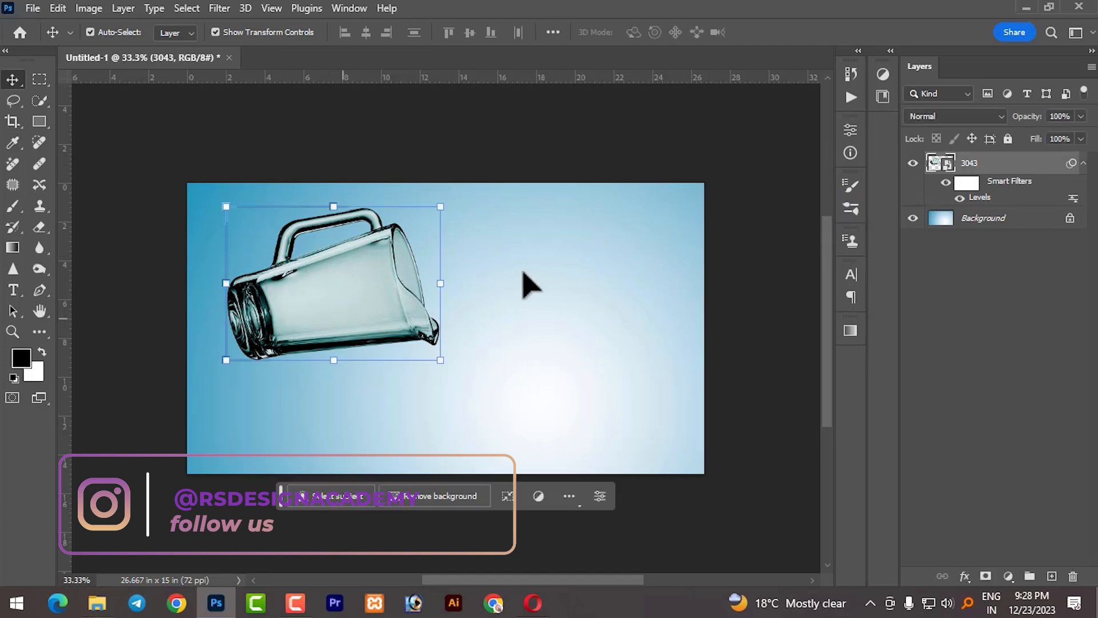
Rasterize the glass jug's smart object layer and take up the Eraser tool near the jug's spout
{"action": "right_click", "coordinate": [993, 165]}
{"action": "left_click", "coordinate": [883, 337]}
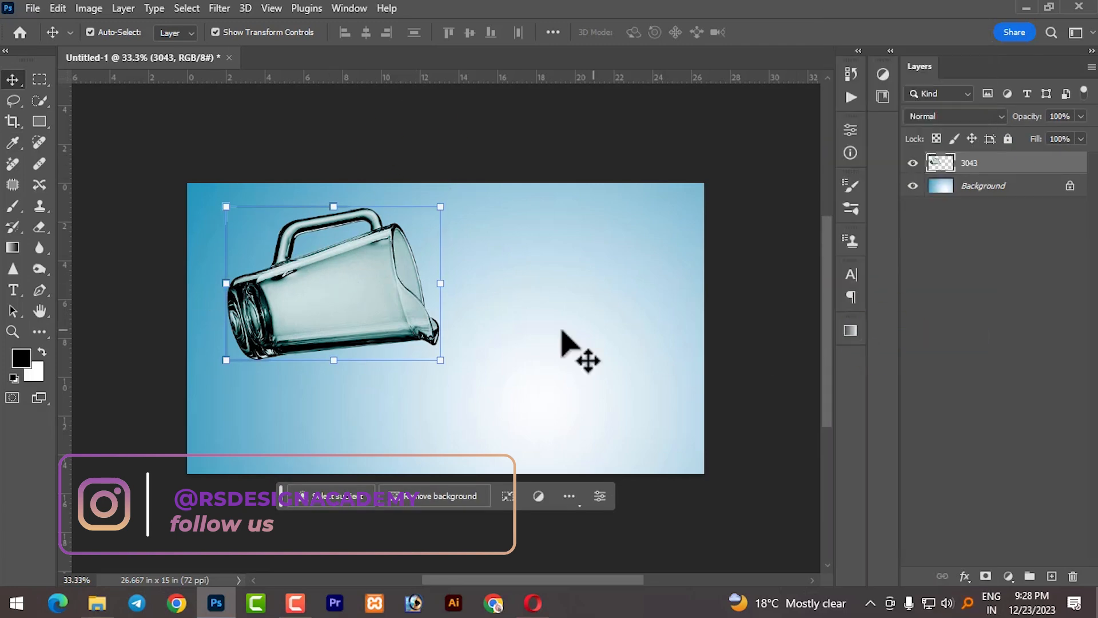
{"action": "scroll", "coordinate": [441, 344], "scroll_direction": "up", "scroll_amount": 3}
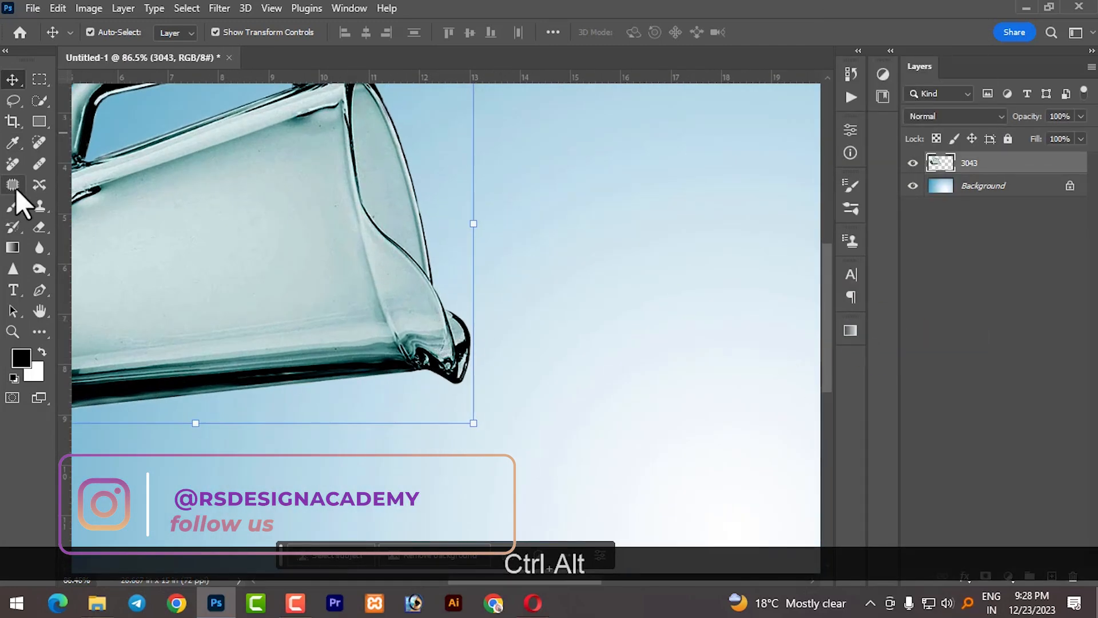
{"action": "left_click", "coordinate": [39, 227]}
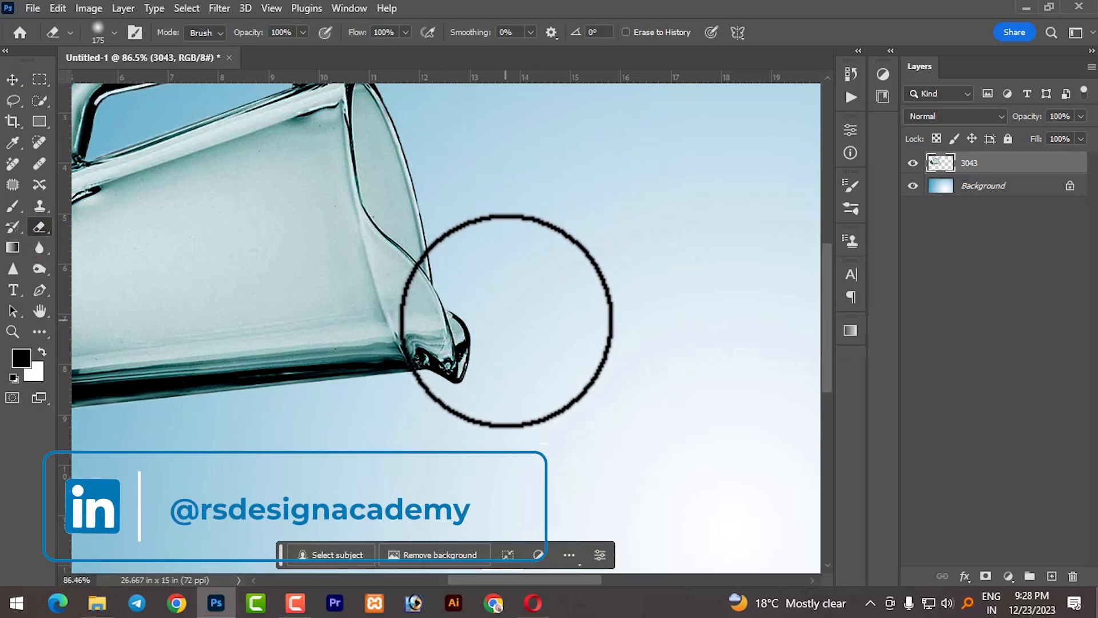
{"action": "key", "text": "b"}
{"action": "left_click", "coordinate": [115, 33]}
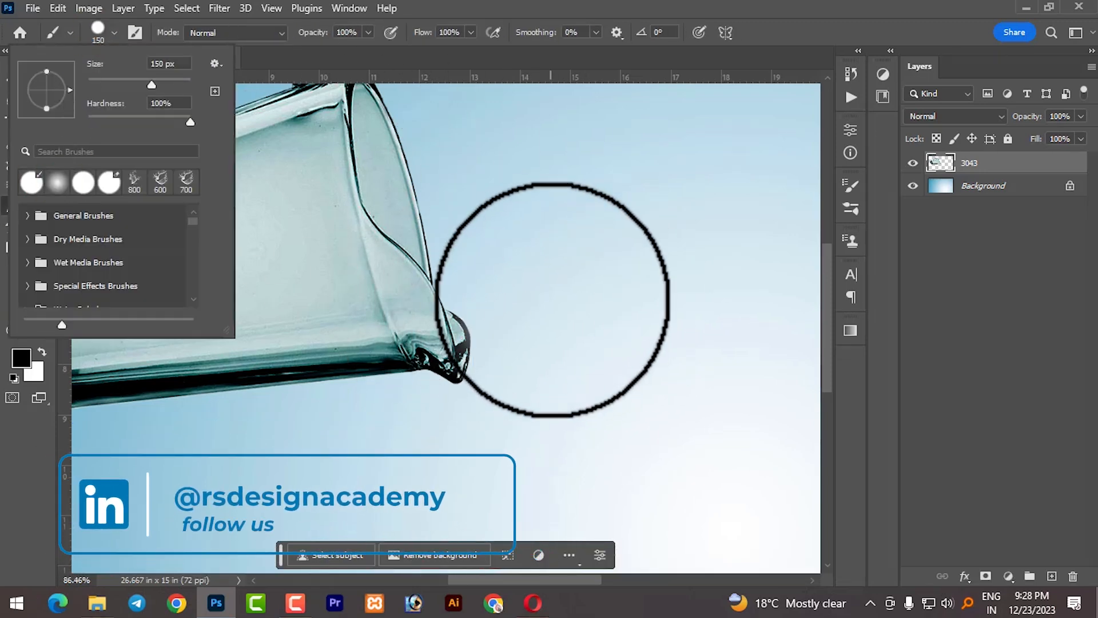
{"action": "left_click", "coordinate": [550, 298]}
{"action": "key", "text": "ctrl+z"}
{"action": "left_click", "coordinate": [509, 369]}
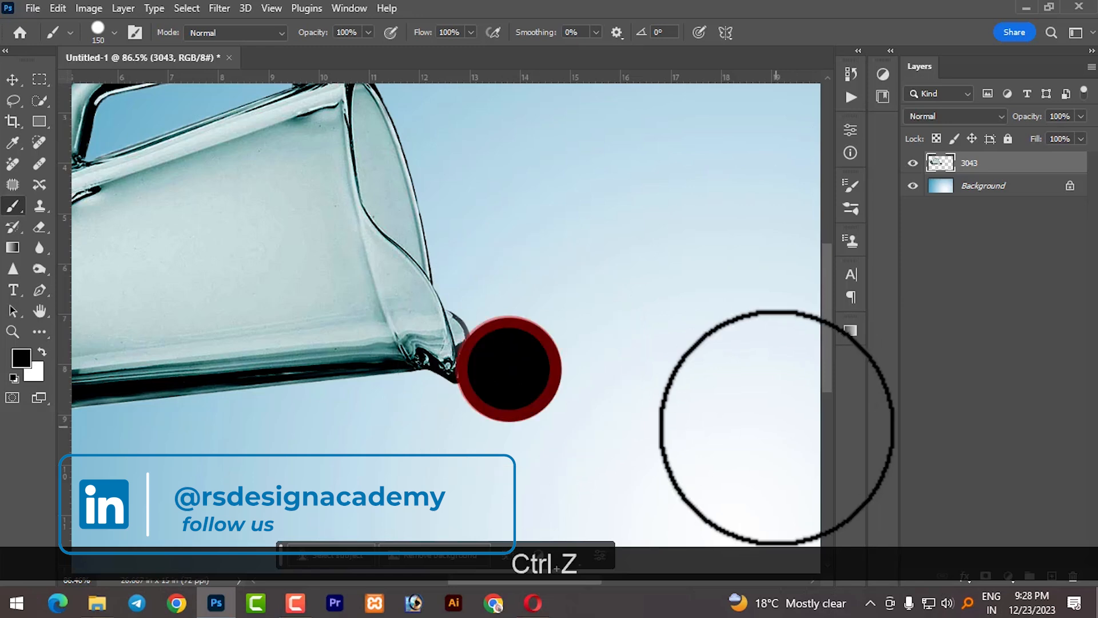
{"action": "key", "text": "ctrl+z"}
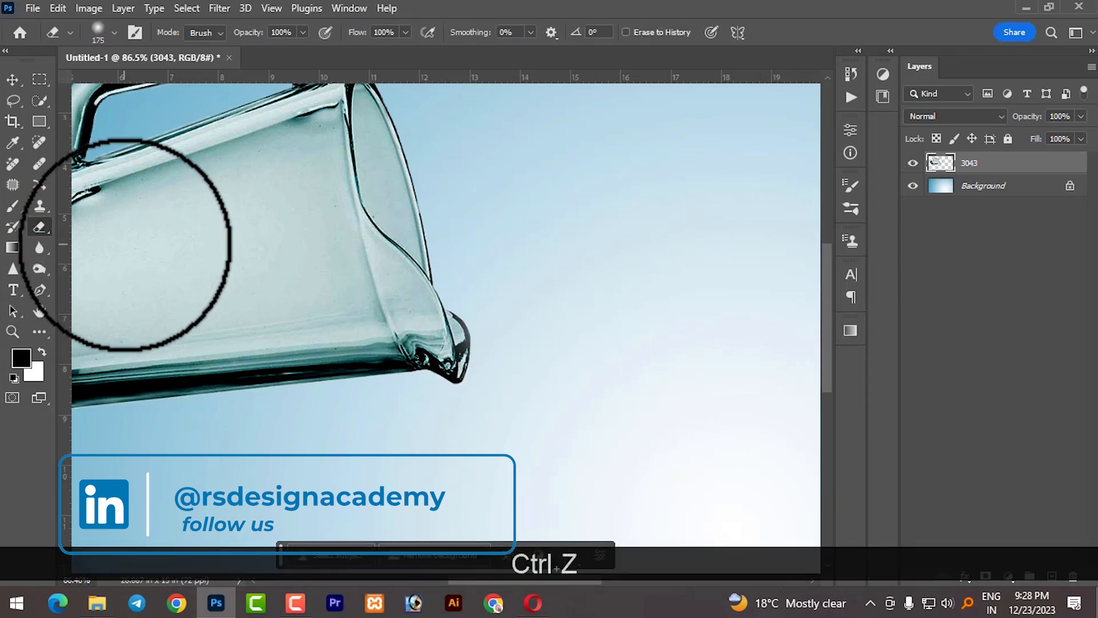
Erase the outer bulge of the jug's spout with the 175 px eraser at full hardness
{"action": "left_click", "coordinate": [115, 33]}
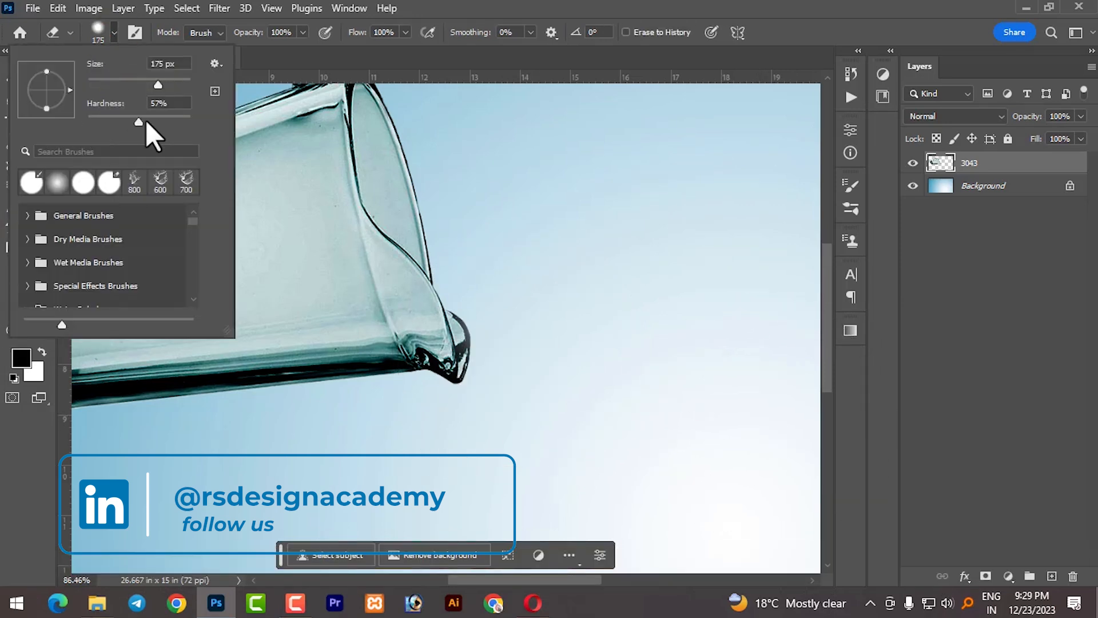
{"action": "left_click_drag", "start_coordinate": [89, 120], "coordinate": [192, 119]}
{"action": "left_click", "coordinate": [517, 3]}
{"action": "left_click", "coordinate": [514, 324]}
{"action": "left_click", "coordinate": [506, 307]}
{"action": "left_click", "coordinate": [514, 356]}
{"action": "key", "text": "ctrl+super"}
{"action": "key", "text": "ctrl+z"}
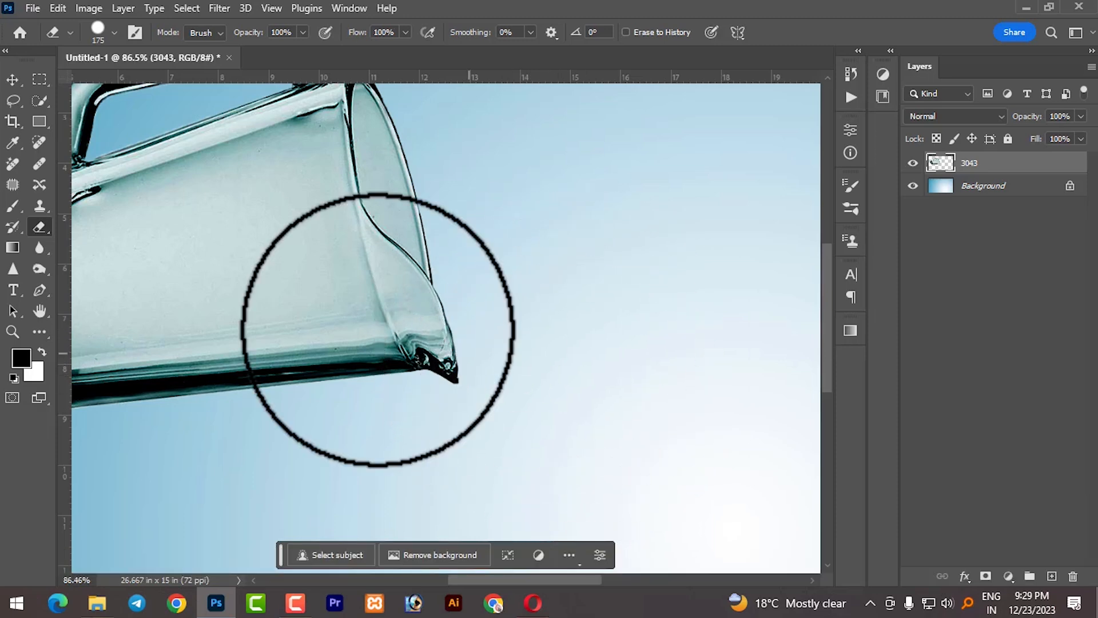
Rotate the jug 3° clockwise and move it about 0.38 in left and 0.17 in down
{"action": "left_click", "coordinate": [13, 80]}
{"action": "left_click", "coordinate": [550, 178]}
{"action": "scroll", "coordinate": [357, 239], "scroll_direction": "down", "scroll_amount": 3}
{"action": "scroll", "coordinate": [356, 237], "scroll_direction": "down", "scroll_amount": 5}
{"action": "left_click", "coordinate": [288, 226], "text": "ctrl"}
{"action": "left_click_drag", "start_coordinate": [305, 226], "coordinate": [307, 229]}
{"action": "left_click_drag", "start_coordinate": [412, 128], "coordinate": [424, 141]}
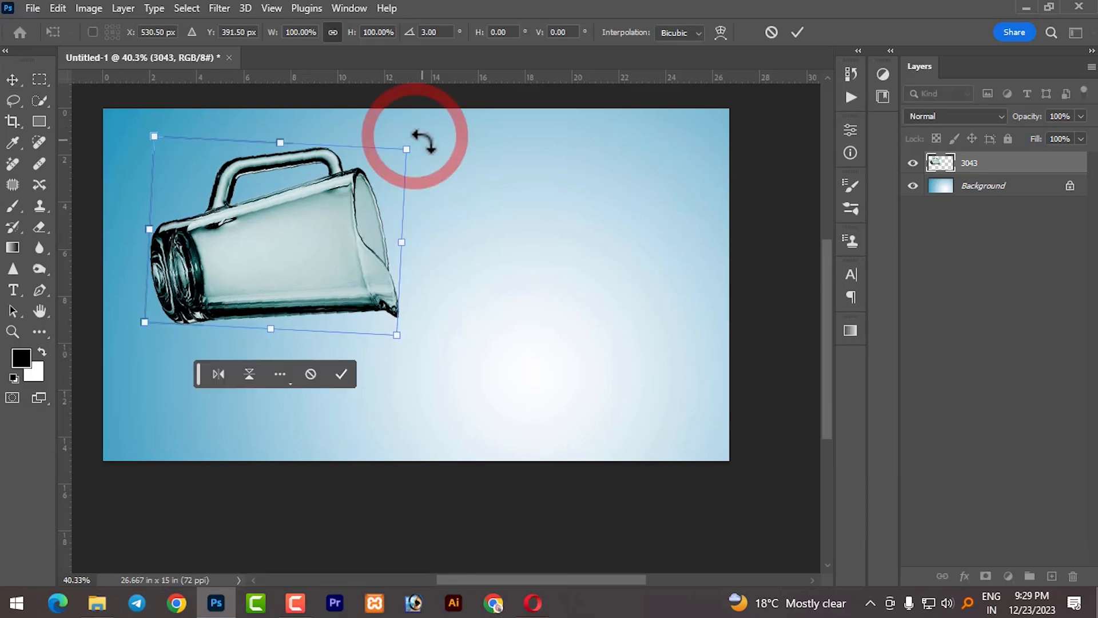
{"action": "left_click", "coordinate": [341, 374]}
{"action": "left_click_drag", "start_coordinate": [327, 239], "coordinate": [318, 245]}
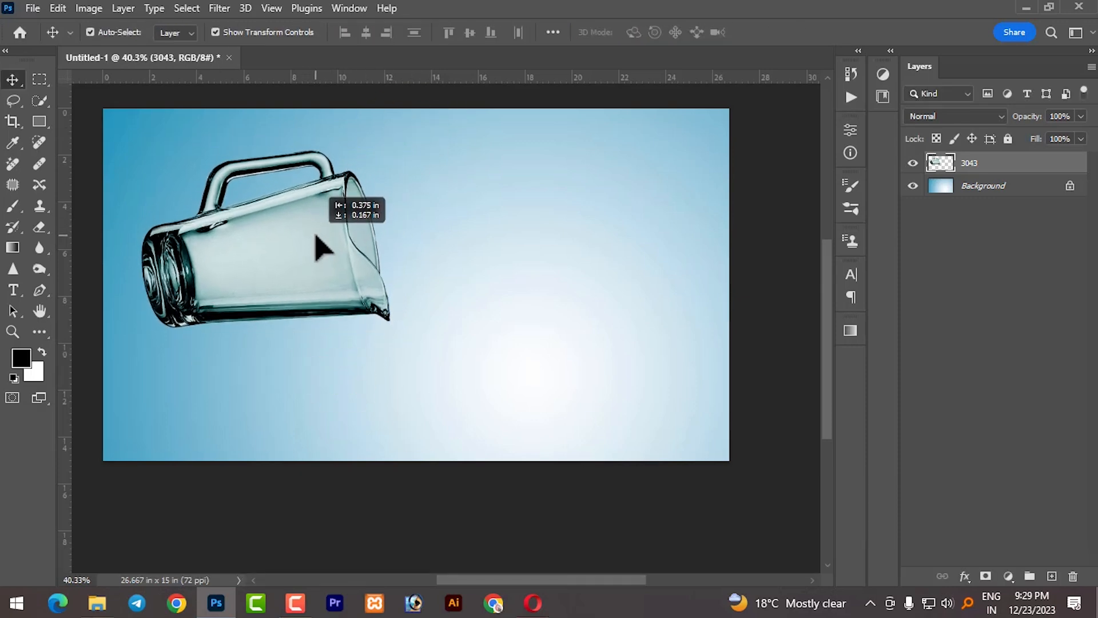
Place Water wave 1.png from the project folder, enlarge it and position it across the jug and past its mouth
{"action": "left_click", "coordinate": [99, 604]}
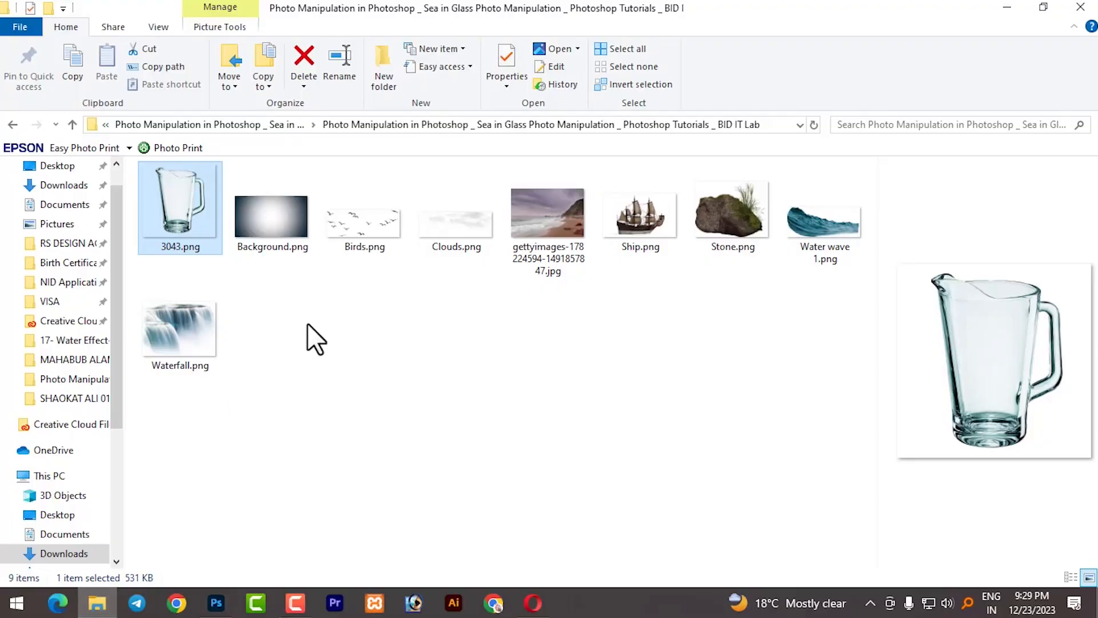
{"action": "left_click_drag", "start_coordinate": [817, 227], "coordinate": [424, 342]}
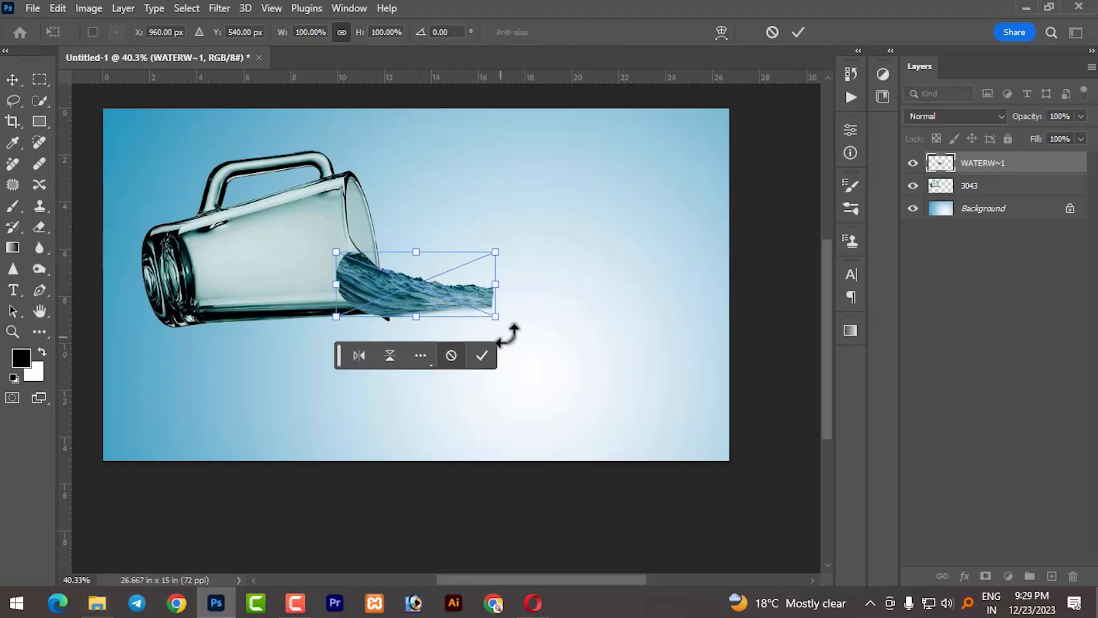
{"action": "left_click_drag", "start_coordinate": [495, 316], "coordinate": [612, 362]}
{"action": "left_click_drag", "start_coordinate": [336, 250], "coordinate": [249, 216]}
{"action": "left_click_drag", "start_coordinate": [309, 268], "coordinate": [238, 276]}
{"action": "left_click", "coordinate": [426, 408]}
{"action": "left_click_drag", "start_coordinate": [384, 325], "coordinate": [383, 320]}
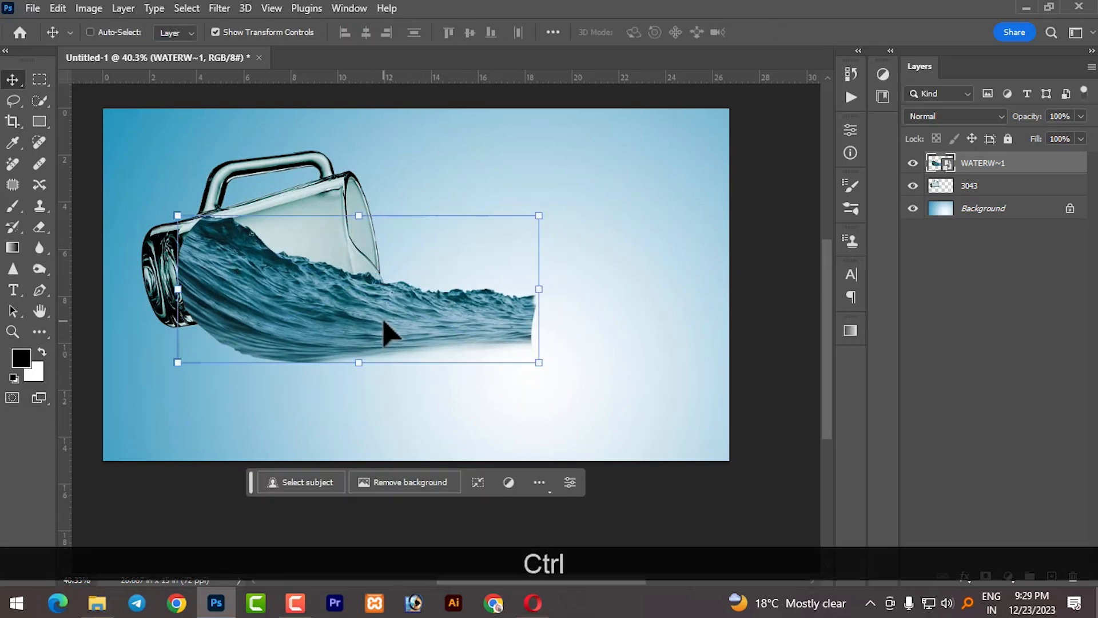
Warp the water wave, raising its middle and reshaping its underside to follow the tilted jug
{"action": "key", "text": "ctrl+t"}
{"action": "right_click", "coordinate": [384, 323]}
{"action": "left_click", "coordinate": [415, 175]}
{"action": "left_click_drag", "start_coordinate": [358, 333], "coordinate": [358, 286]}
{"action": "left_click_drag", "start_coordinate": [354, 309], "coordinate": [346, 287]}
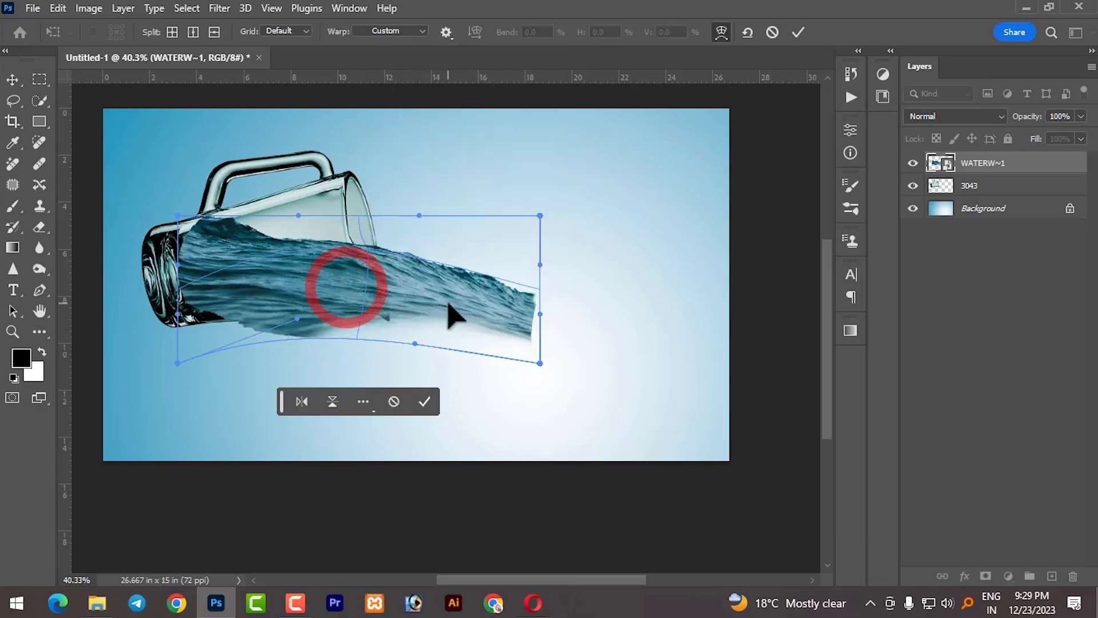
{"action": "left_click_drag", "start_coordinate": [205, 292], "coordinate": [204, 308]}
{"action": "left_click_drag", "start_coordinate": [320, 317], "coordinate": [324, 329]}
{"action": "left_click_drag", "start_coordinate": [348, 265], "coordinate": [351, 255]}
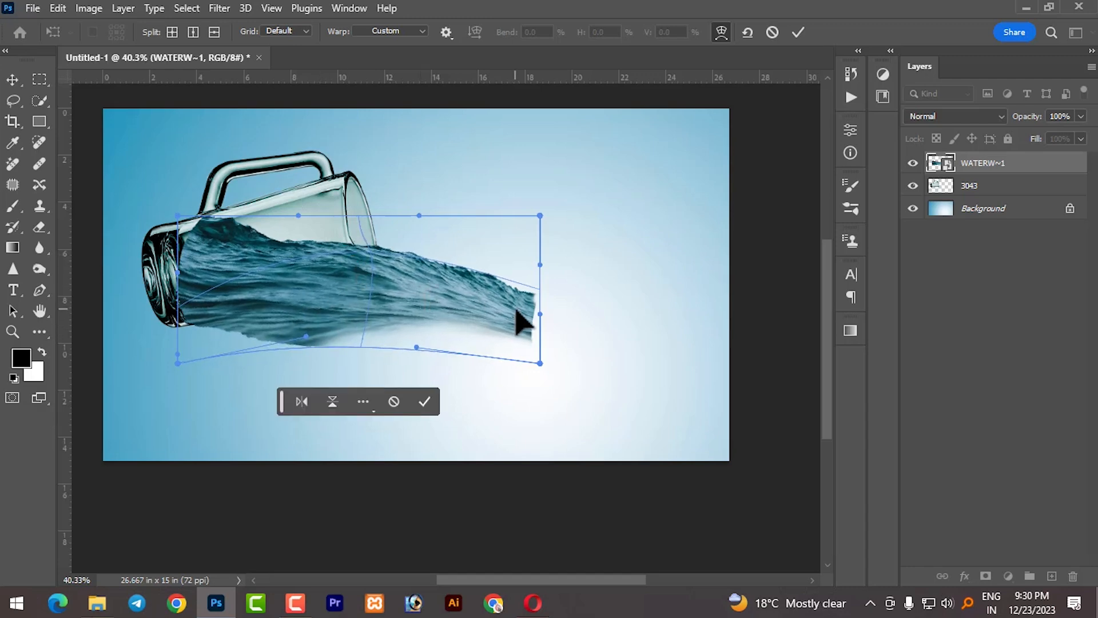
Warp the wave's right end outward and its left end into the jug's base, smooth its surface and apply the warp
{"action": "left_click_drag", "start_coordinate": [515, 309], "coordinate": [544, 296]}
{"action": "left_click_drag", "start_coordinate": [408, 314], "coordinate": [418, 336]}
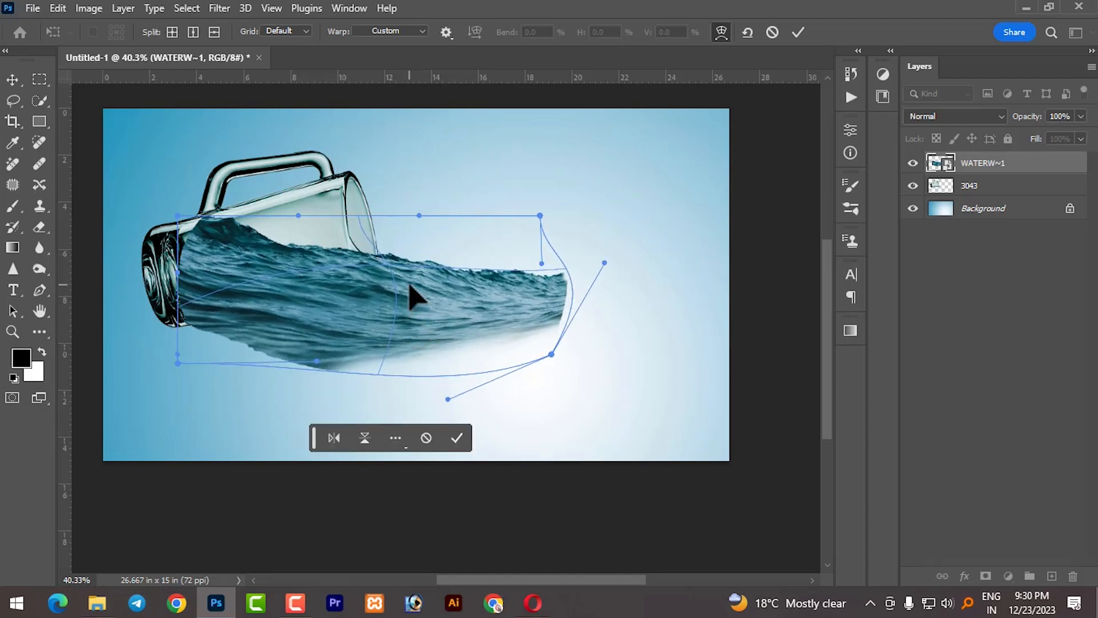
{"action": "left_click_drag", "start_coordinate": [417, 289], "coordinate": [341, 256]}
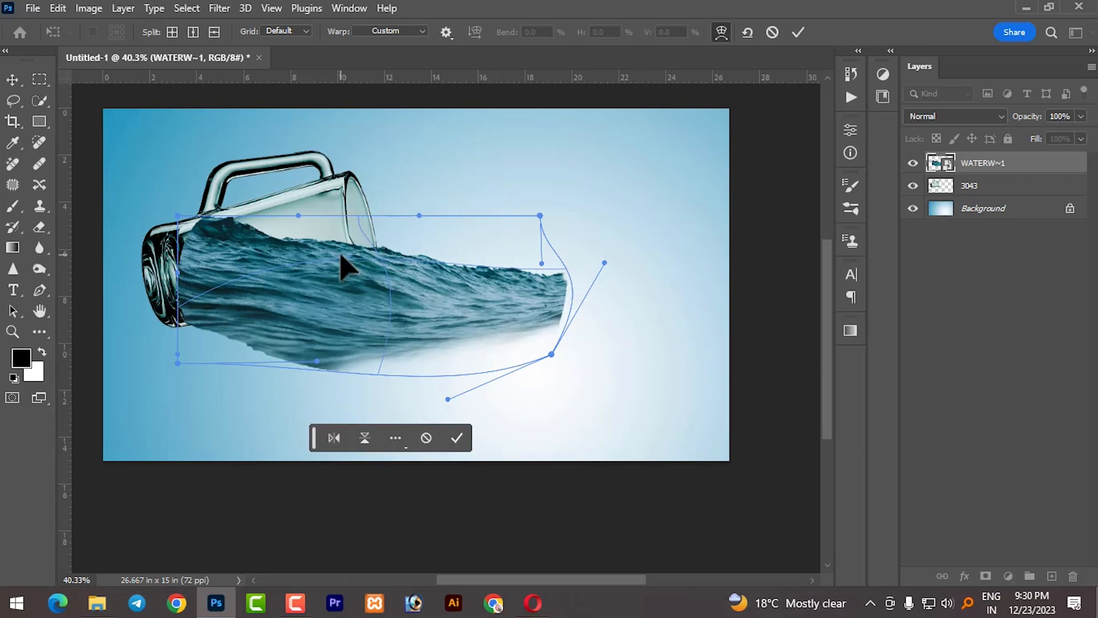
{"action": "left_click_drag", "start_coordinate": [211, 240], "coordinate": [171, 249]}
{"action": "left_click_drag", "start_coordinate": [324, 358], "coordinate": [344, 342]}
{"action": "left_click_drag", "start_coordinate": [414, 302], "coordinate": [430, 301]}
{"action": "left_click_drag", "start_coordinate": [534, 303], "coordinate": [542, 299]}
{"action": "left_click_drag", "start_coordinate": [367, 260], "coordinate": [361, 257]}
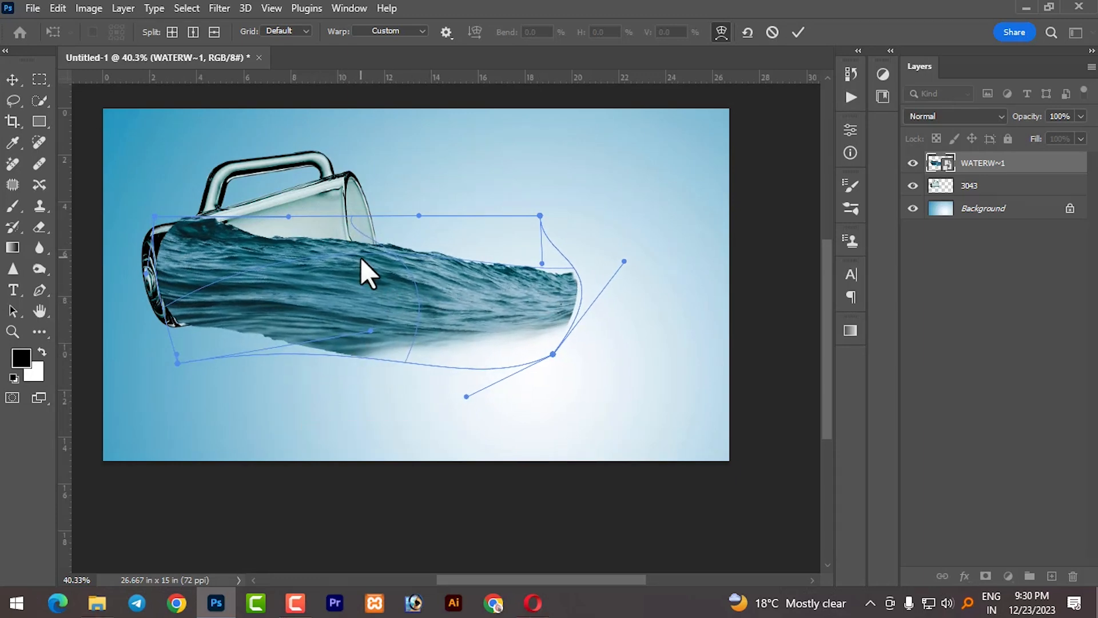
{"action": "left_click", "coordinate": [451, 440]}
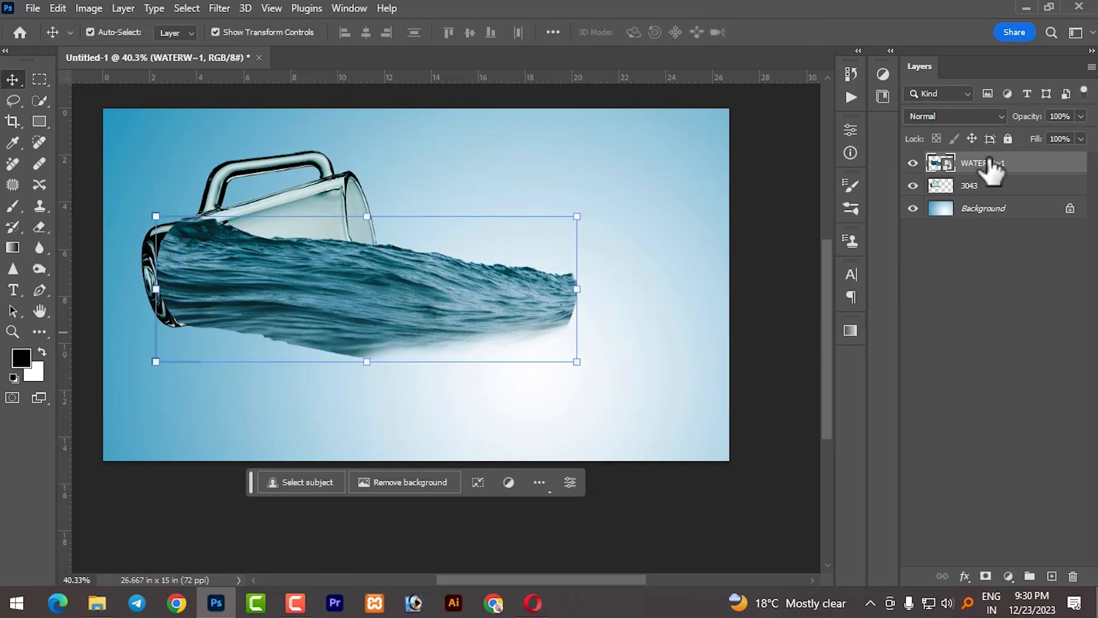
Move the jug layer above the wave layer and set its opacity to 66%
{"action": "left_click_drag", "start_coordinate": [992, 187], "coordinate": [992, 166]}
{"action": "left_click_drag", "start_coordinate": [1078, 137], "coordinate": [1056, 139]}
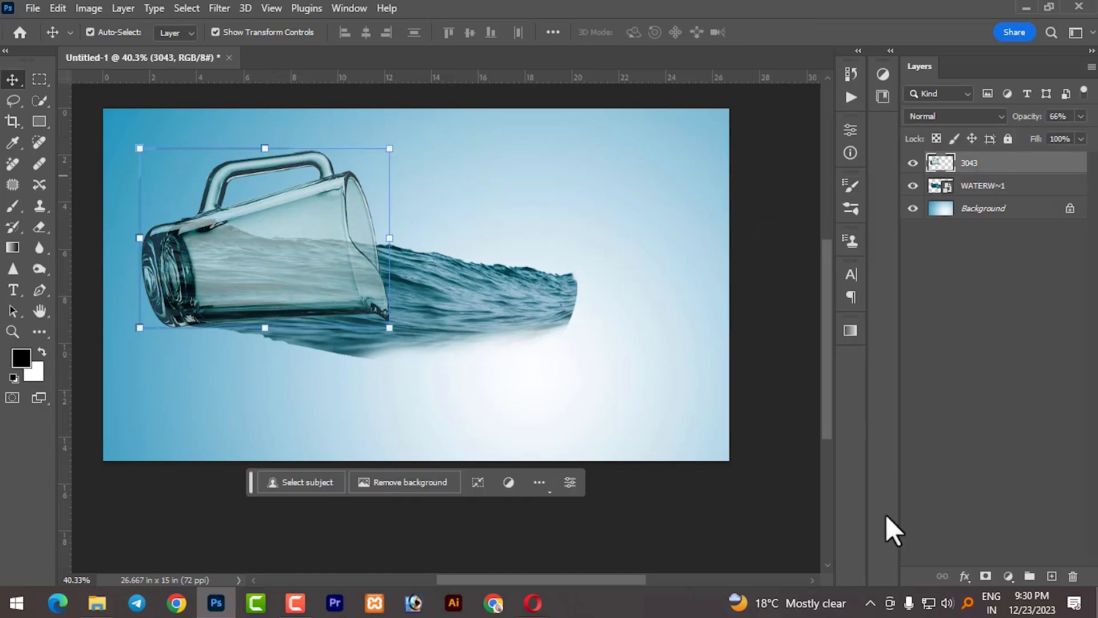
Add a layer mask to the jug layer and prepare the Brush with a 20% brightness grey and 46% flow
{"action": "left_click", "coordinate": [985, 576]}
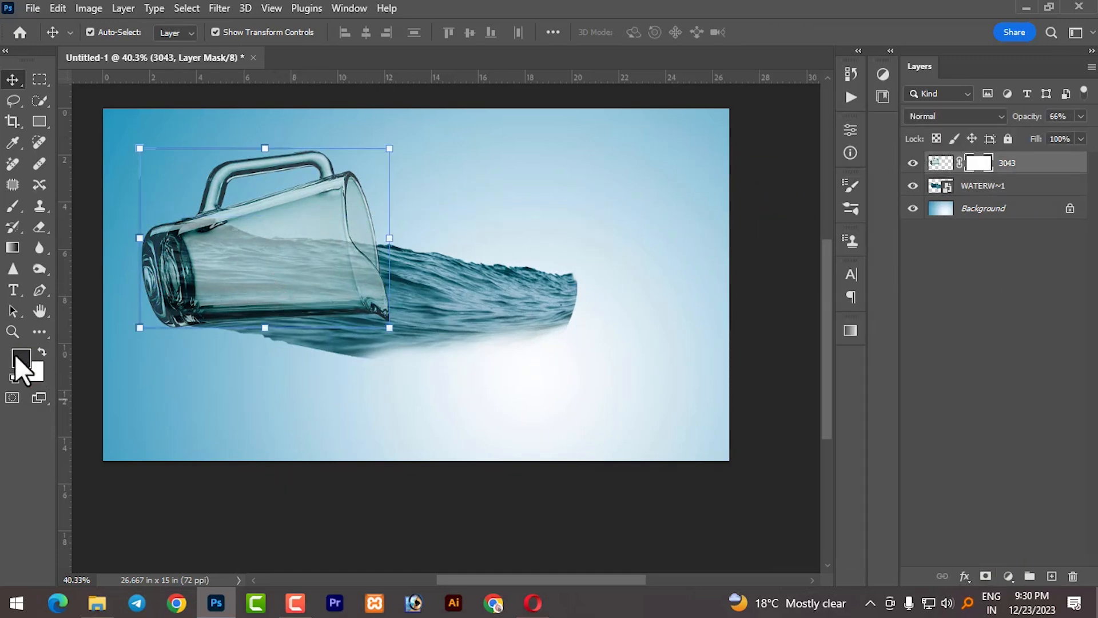
{"action": "left_click", "coordinate": [17, 357]}
{"action": "type", "text": "20"}
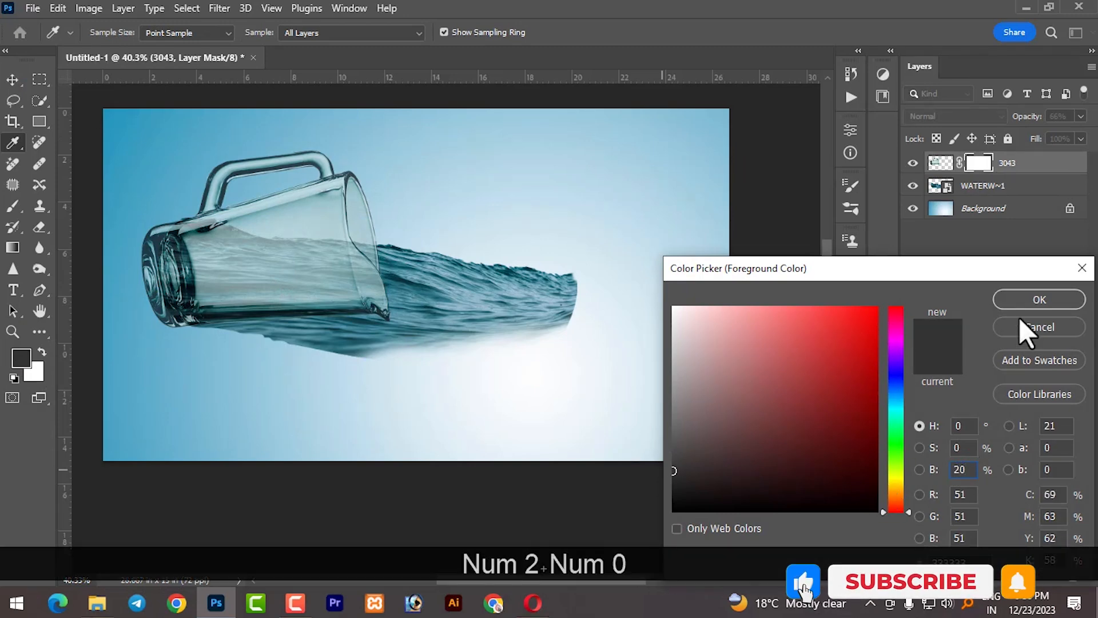
{"action": "left_click", "coordinate": [1022, 303]}
{"action": "left_click", "coordinate": [12, 207]}
{"action": "left_click", "coordinate": [471, 32]}
{"action": "left_click", "coordinate": [430, 50]}
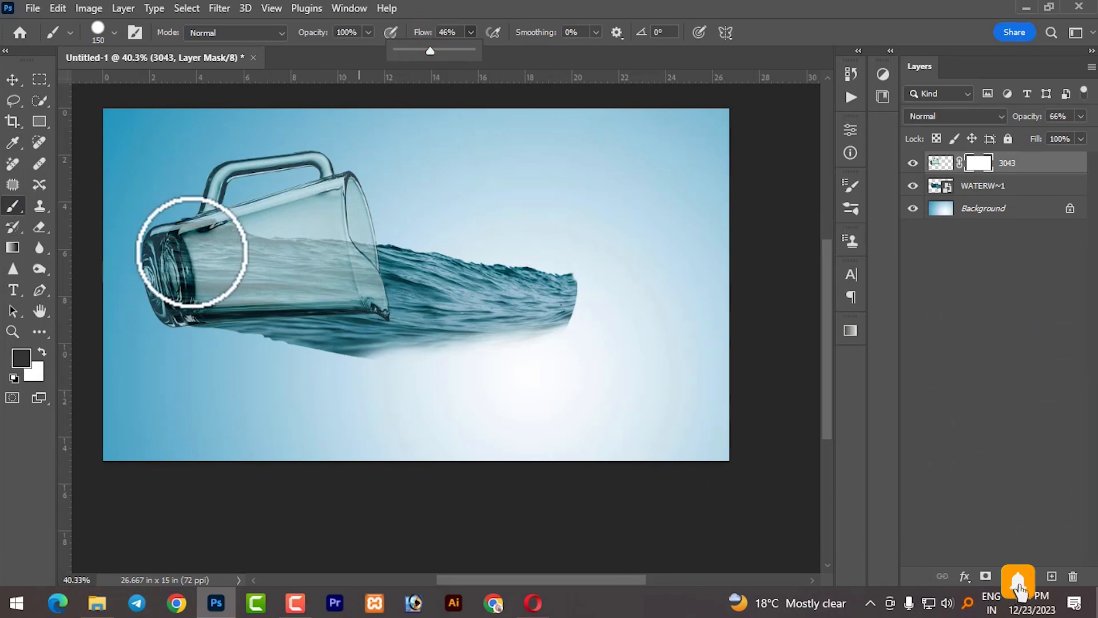
Paint on the jug's mask with the 150 px brush to reveal the water from the base toward the mouth
{"action": "mouse_move", "coordinate": [207, 251]}
{"action": "left_mouse_down"}
{"action": "mouse_move", "coordinate": [245, 238]}
{"action": "mouse_move", "coordinate": [206, 250]}
{"action": "left_mouse_up"}
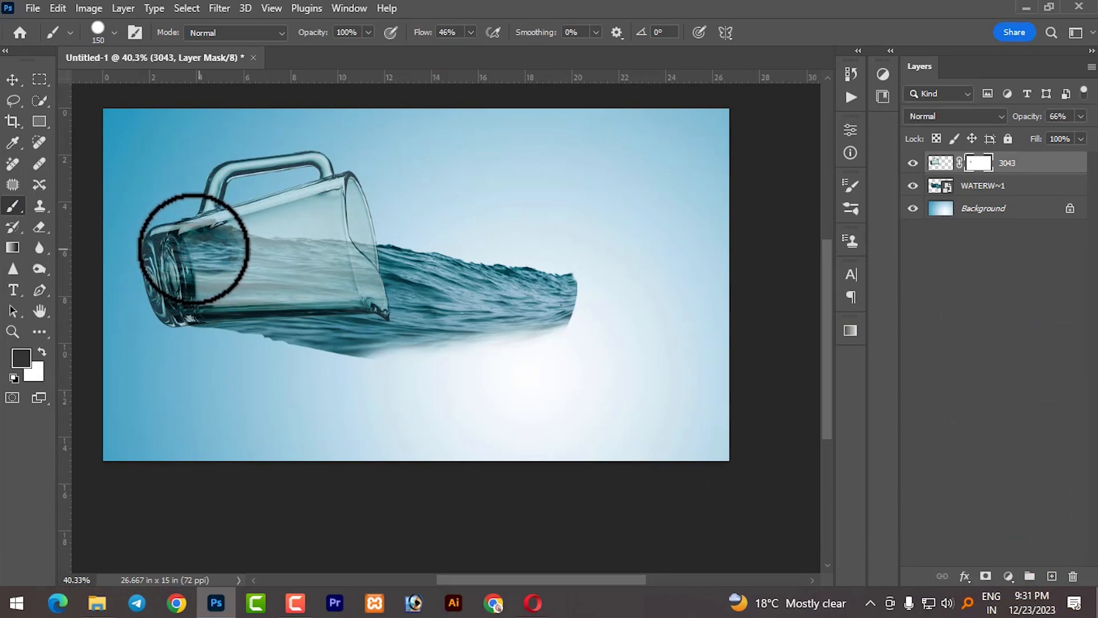
{"action": "mouse_move", "coordinate": [203, 286]}
{"action": "left_mouse_down"}
{"action": "mouse_move", "coordinate": [333, 284]}
{"action": "mouse_move", "coordinate": [226, 279]}
{"action": "mouse_move", "coordinate": [293, 258]}
{"action": "mouse_move", "coordinate": [275, 255]}
{"action": "mouse_move", "coordinate": [307, 262]}
{"action": "left_mouse_up"}
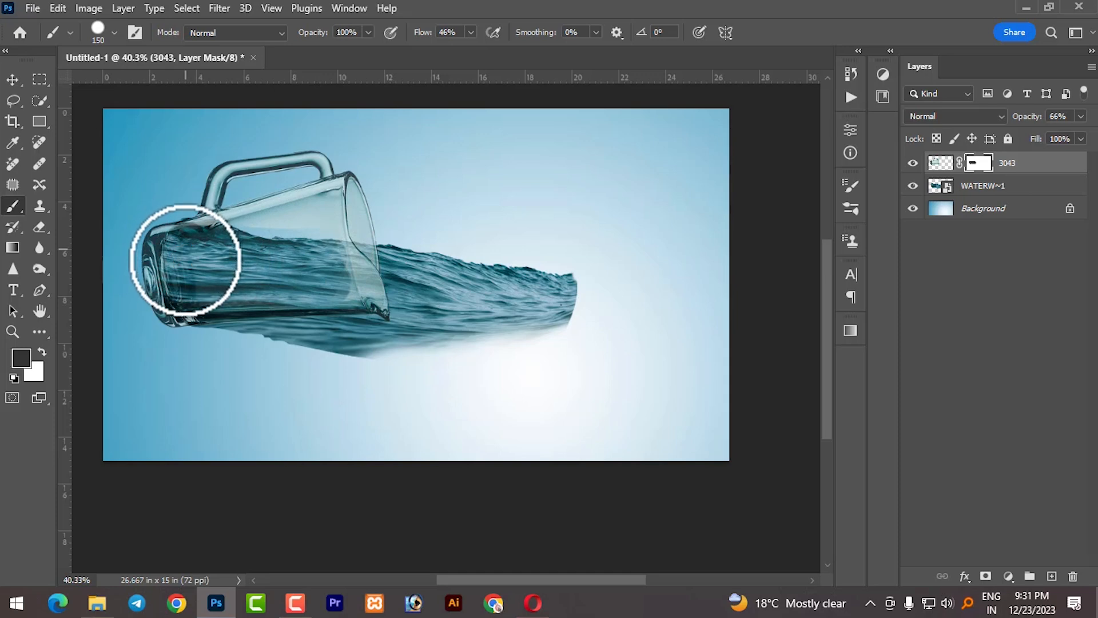
{"action": "mouse_move", "coordinate": [201, 292]}
{"action": "left_mouse_down"}
{"action": "mouse_move", "coordinate": [268, 277]}
{"action": "mouse_move", "coordinate": [342, 286]}
{"action": "mouse_move", "coordinate": [326, 253]}
{"action": "left_mouse_up"}
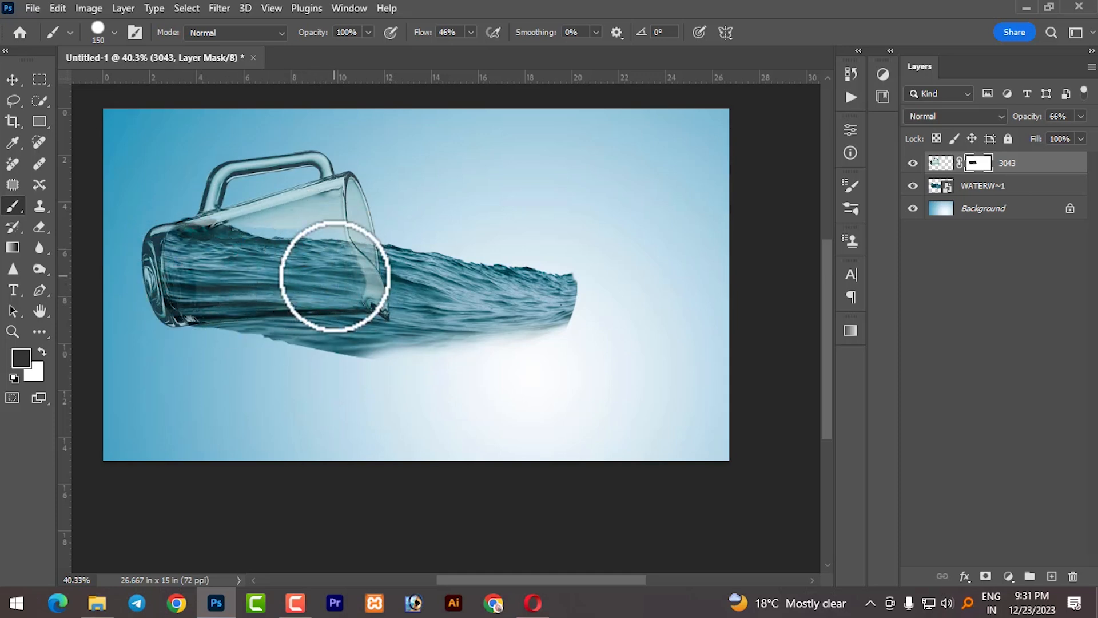
Reduce the brush to 30 px and mask out the glass over the water beside the rim and spout
{"action": "scroll", "coordinate": [343, 278], "scroll_direction": "up", "scroll_amount": 6}
{"action": "key", "text": "bracketleft"}
{"action": "key", "text": "bracketleft"}
{"action": "key", "text": "bracketleft"}
{"action": "key", "text": "bracketleft"}
{"action": "key", "text": "bracketleft"}
{"action": "key", "text": "bracketleft"}
{"action": "key", "text": "bracketleft"}
{"action": "key", "text": "bracketleft"}
{"action": "key", "text": "bracketleft"}
{"action": "mouse_move", "coordinate": [397, 362]}
{"action": "left_mouse_down"}
{"action": "mouse_move", "coordinate": [484, 394]}
{"action": "mouse_move", "coordinate": [462, 335]}
{"action": "mouse_move", "coordinate": [379, 214]}
{"action": "mouse_move", "coordinate": [413, 315]}
{"action": "mouse_move", "coordinate": [352, 187]}
{"action": "mouse_move", "coordinate": [456, 272]}
{"action": "mouse_move", "coordinate": [492, 362]}
{"action": "mouse_move", "coordinate": [489, 392]}
{"action": "mouse_move", "coordinate": [408, 205]}
{"action": "mouse_move", "coordinate": [316, 122]}
{"action": "left_mouse_up"}
{"action": "key", "text": "space"}
{"action": "mouse_move", "coordinate": [315, 188]}
{"action": "left_mouse_down"}
{"action": "mouse_move", "coordinate": [404, 412]}
{"action": "mouse_move", "coordinate": [405, 397]}
{"action": "left_mouse_up"}
{"action": "mouse_move", "coordinate": [427, 320]}
{"action": "left_mouse_down"}
{"action": "mouse_move", "coordinate": [392, 284]}
{"action": "mouse_move", "coordinate": [368, 282]}
{"action": "left_mouse_up"}
{"action": "key", "text": "space"}
{"action": "left_click_drag", "start_coordinate": [394, 388], "coordinate": [344, 270]}
{"action": "left_click_drag", "start_coordinate": [405, 449], "coordinate": [372, 332]}
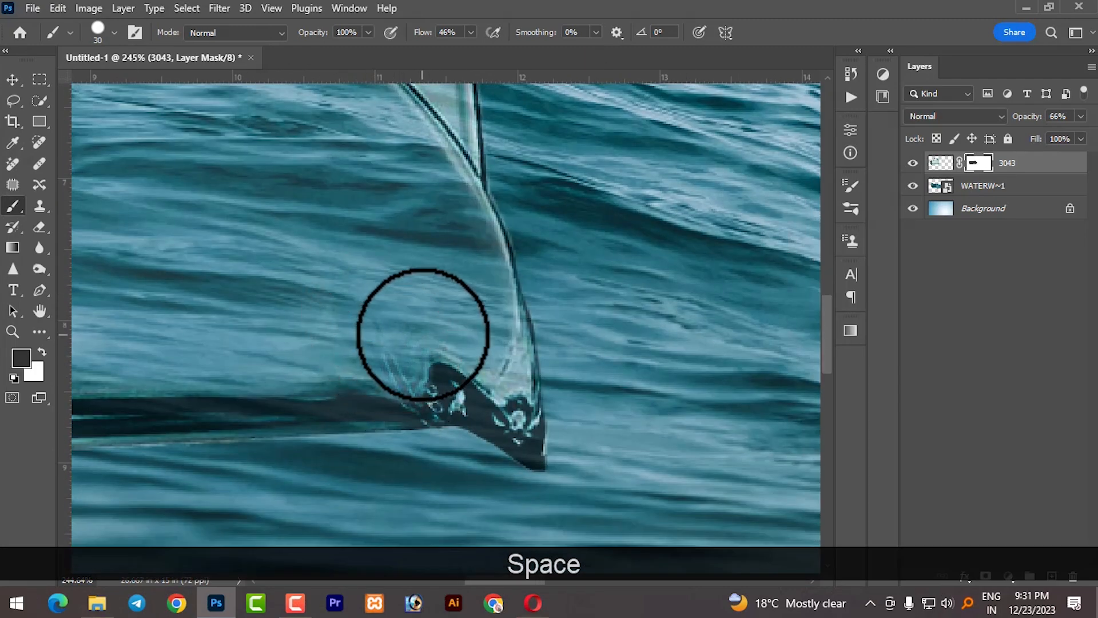
{"action": "left_click", "coordinate": [374, 376]}
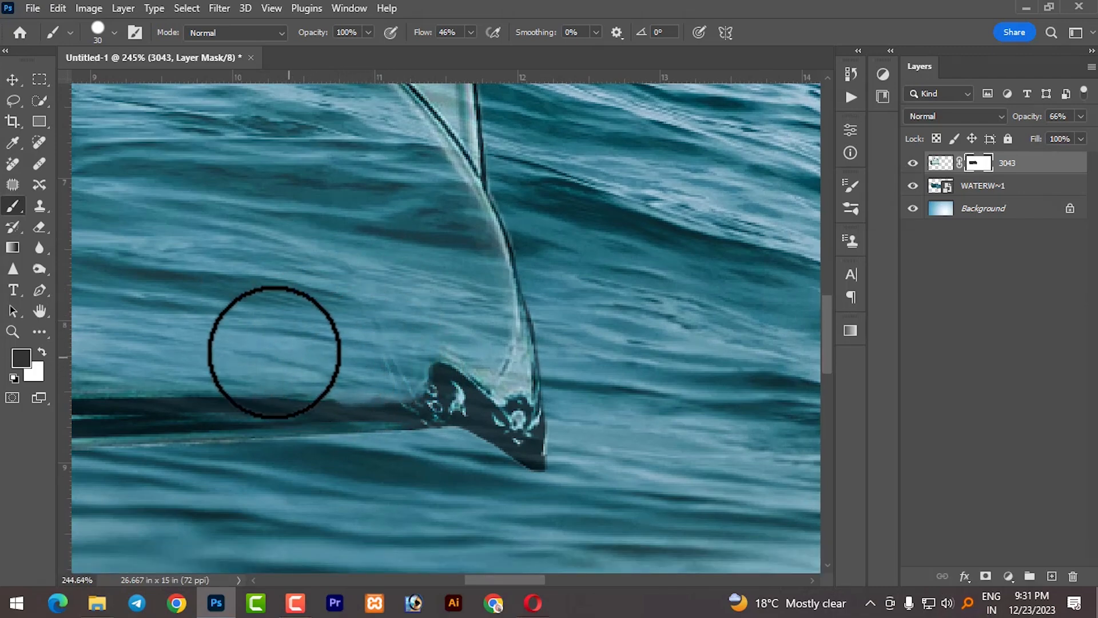
Mask the jug's outer rim below the waterline with a 10 px brush and the glass inside it with a 30 px brush
{"action": "left_click_drag", "start_coordinate": [319, 232], "coordinate": [405, 395]}
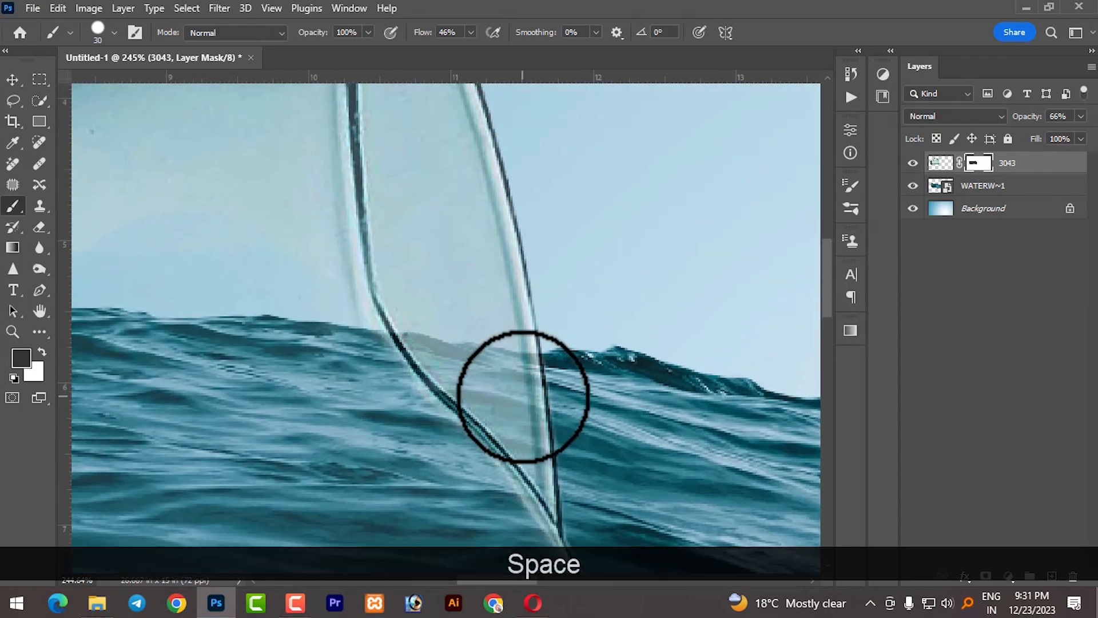
{"action": "key", "text": "["}
{"action": "key", "text": "["}
{"action": "key", "text": "["}
{"action": "key", "text": "["}
{"action": "key", "text": "]"}
{"action": "left_click_drag", "start_coordinate": [535, 351], "coordinate": [565, 497]}
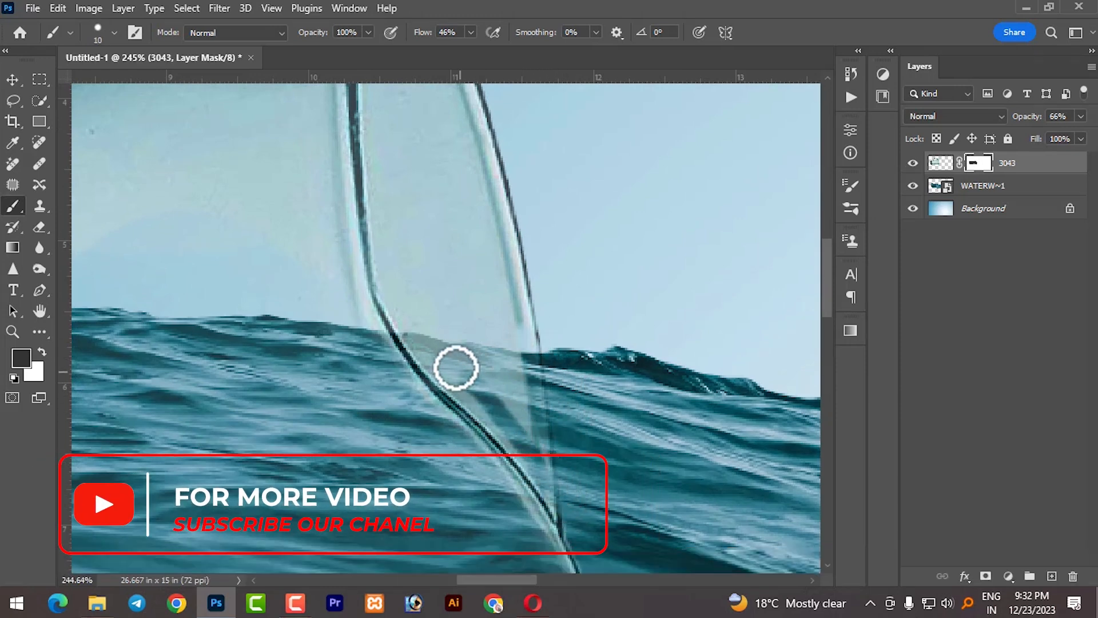
{"action": "key", "text": "]"}
{"action": "key", "text": "]"}
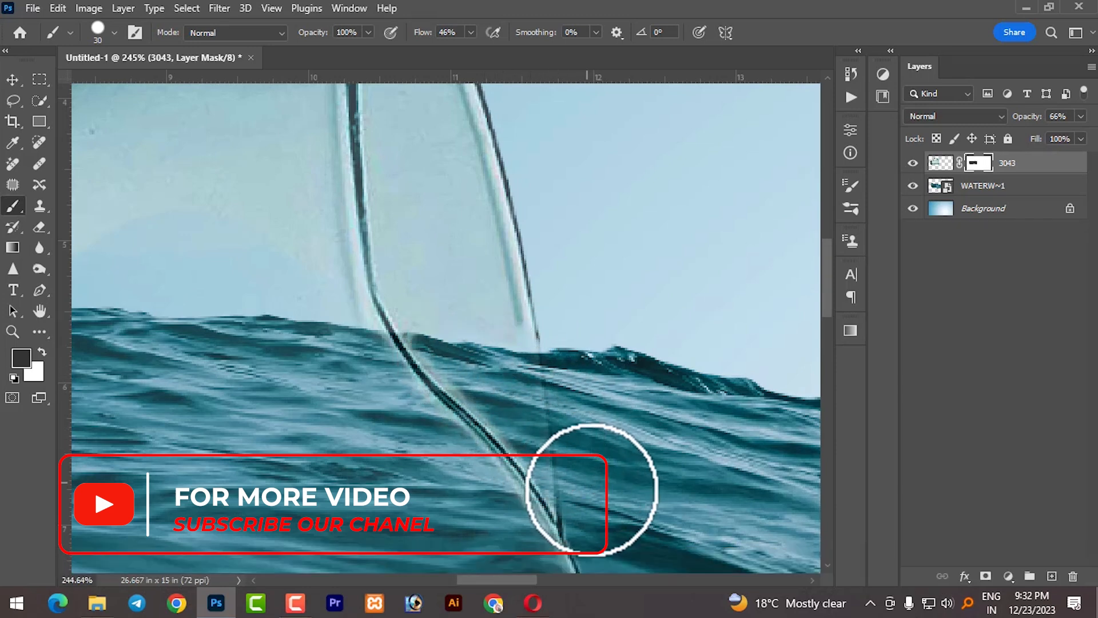
Set the foreground color to black (000000) and paint out the remaining outer rim edge below the waterline
{"action": "left_click", "coordinate": [21, 358]}
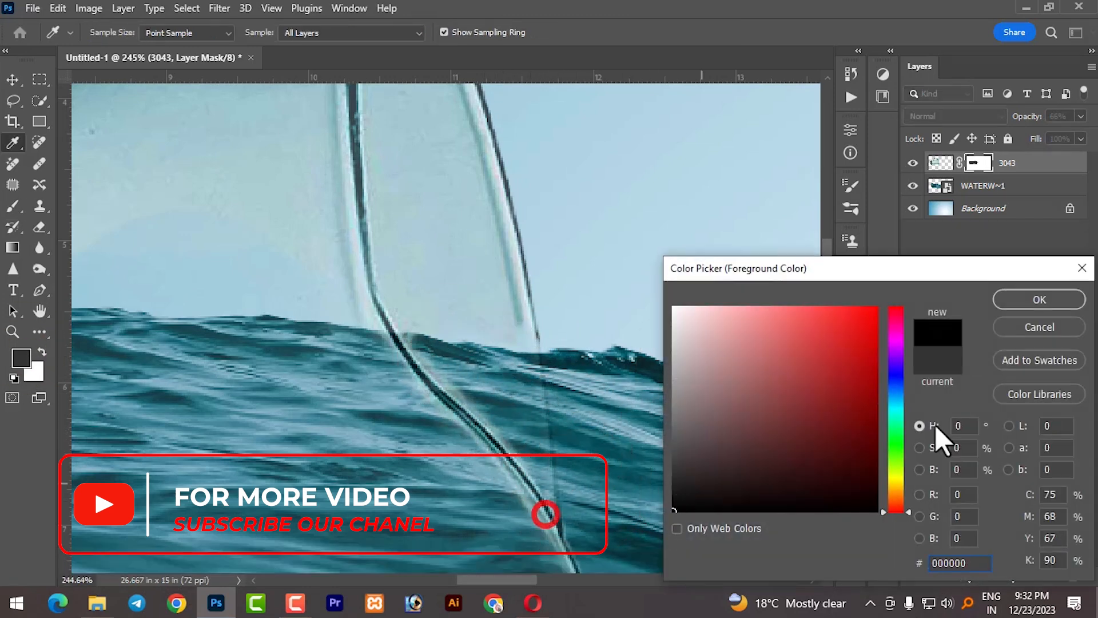
{"action": "left_click", "coordinate": [1021, 298]}
{"action": "left_click_drag", "start_coordinate": [569, 466], "coordinate": [592, 510]}
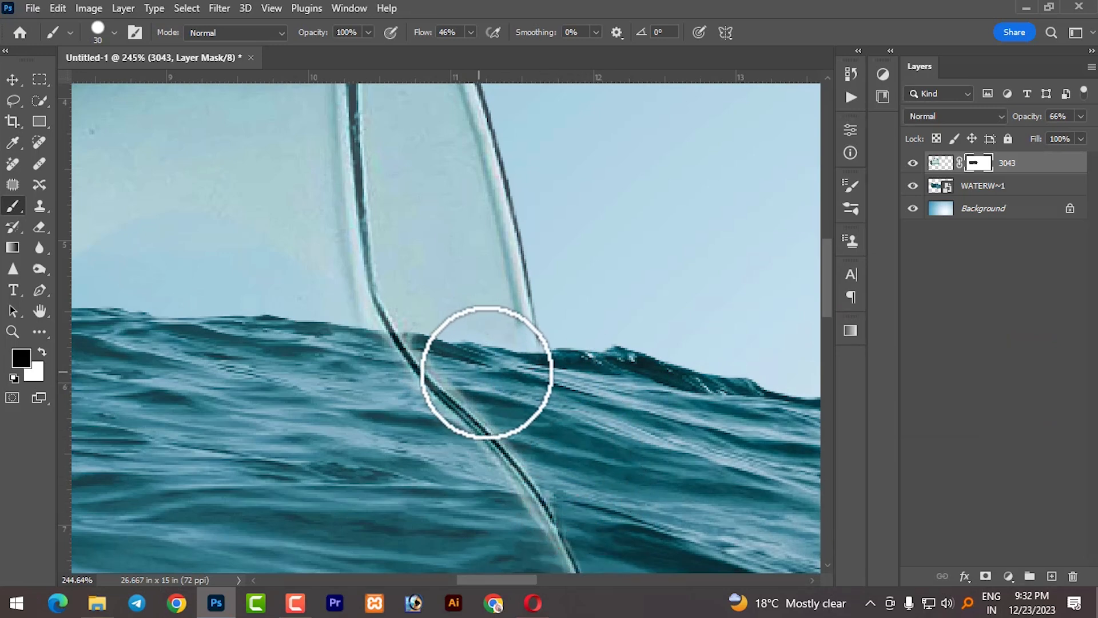
Soften the 30 px brush to 2% hardness for masking the glass
{"action": "mouse_move", "coordinate": [387, 461]}
{"action": "left_mouse_down"}
{"action": "mouse_move", "coordinate": [400, 463]}
{"action": "mouse_move", "coordinate": [382, 308]}
{"action": "left_mouse_up"}
{"action": "key", "text": "space"}
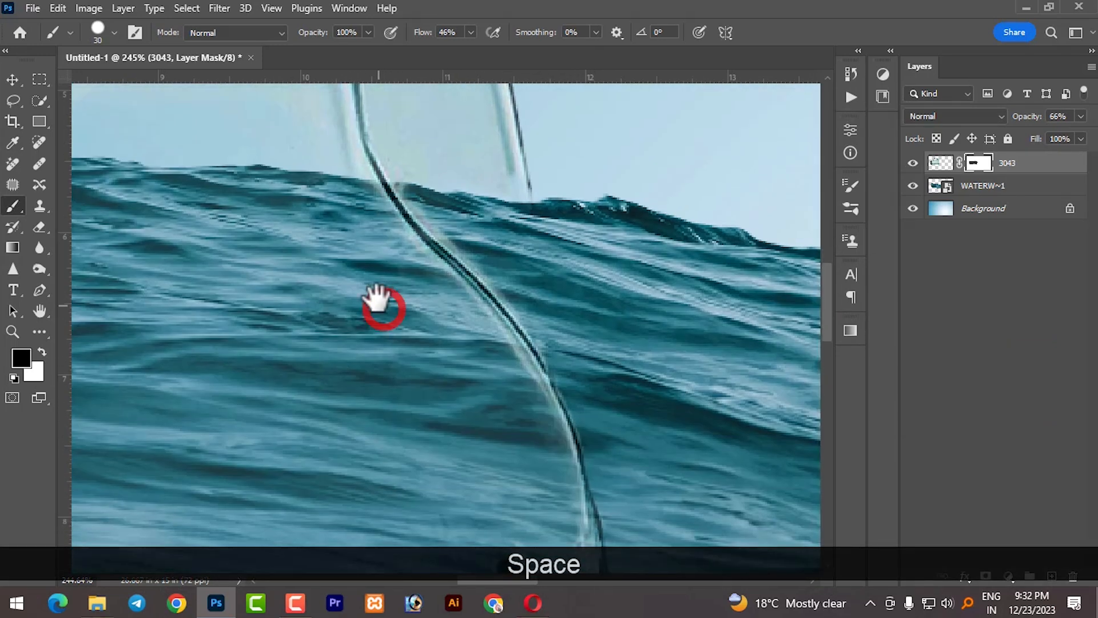
{"action": "key", "text": "space"}
{"action": "mouse_move", "coordinate": [421, 460]}
{"action": "left_mouse_down"}
{"action": "mouse_move", "coordinate": [383, 360]}
{"action": "mouse_move", "coordinate": [524, 392]}
{"action": "left_mouse_up"}
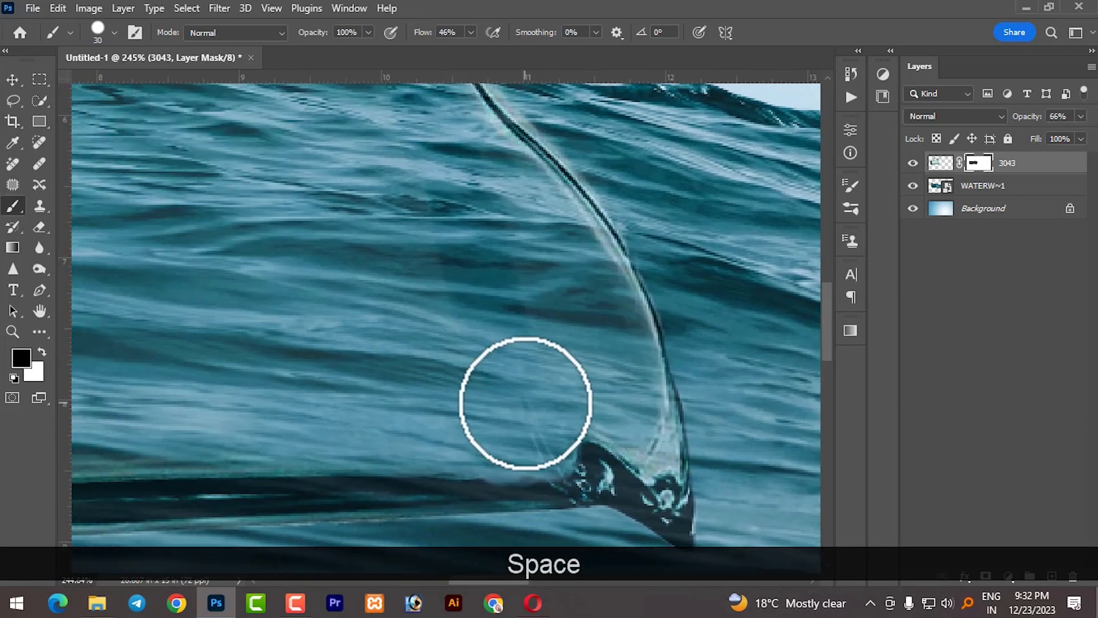
{"action": "left_click", "coordinate": [107, 39]}
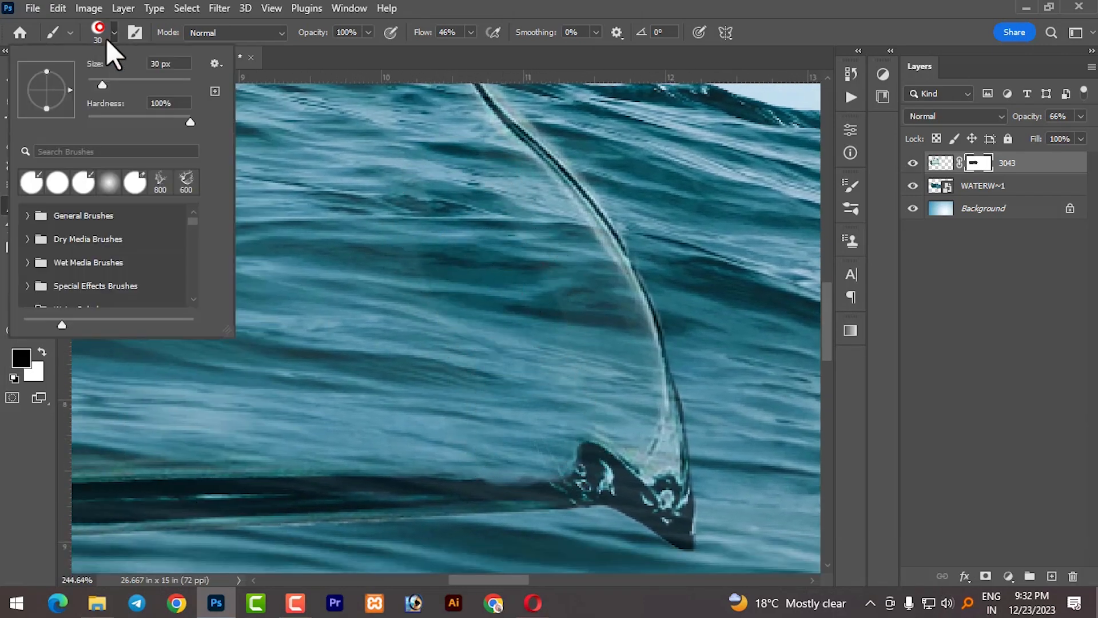
{"action": "left_click", "coordinate": [88, 120]}
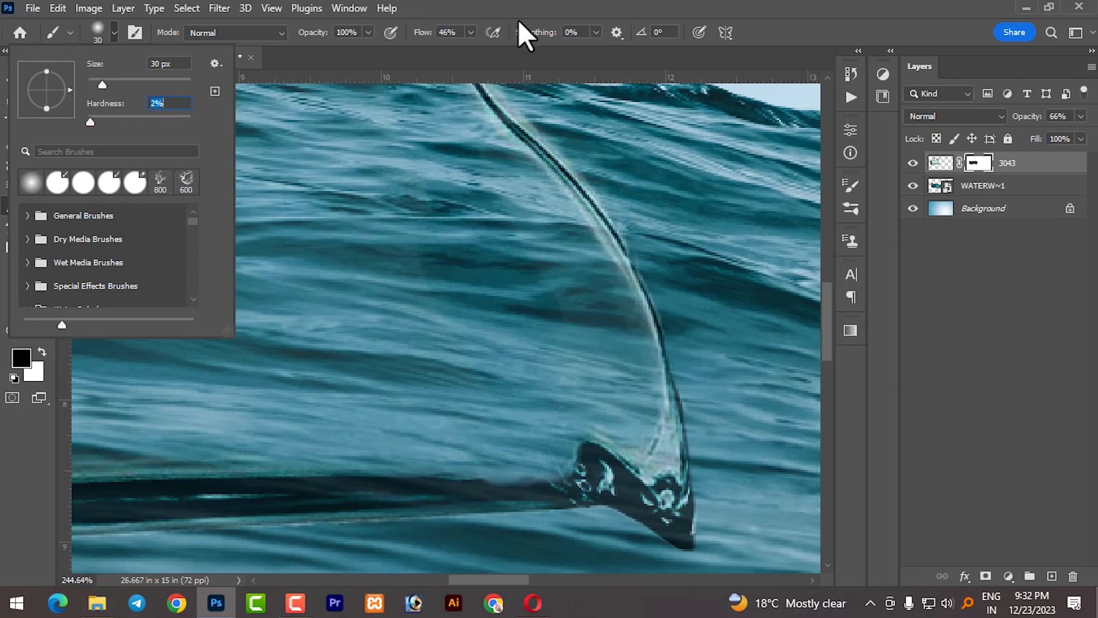
{"action": "left_click", "coordinate": [526, 20]}
{"action": "key", "text": "space"}
{"action": "left_click_drag", "start_coordinate": [465, 196], "coordinate": [514, 374]}
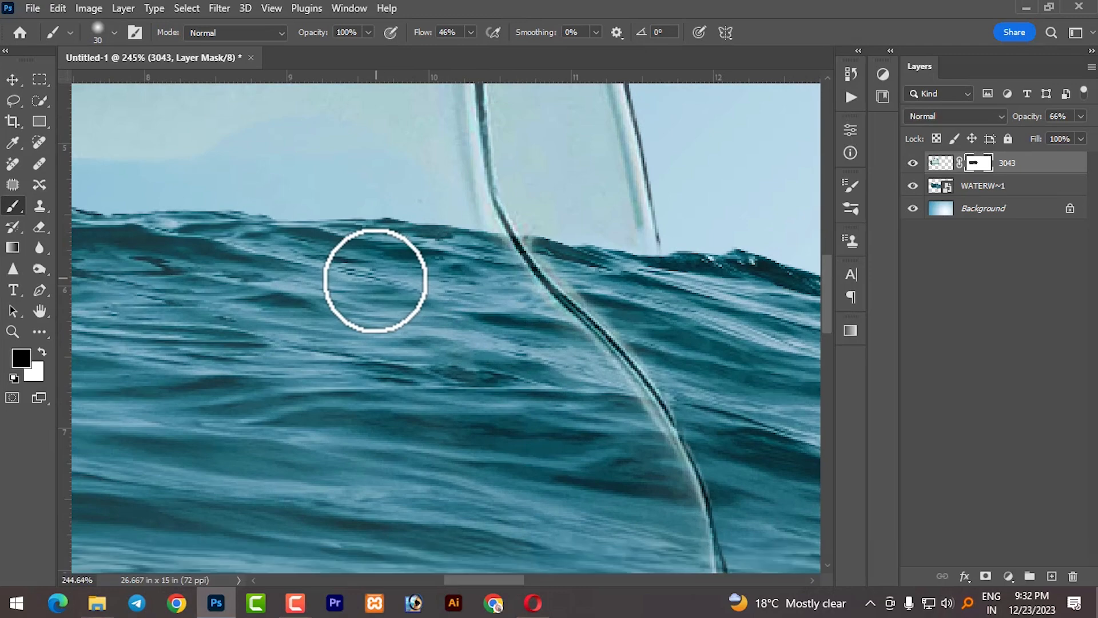
Set the jug layer's opacity to 100% and rasterize the WATERW~1 wave layer
{"action": "scroll", "coordinate": [520, 359], "scroll_direction": "down", "scroll_amount": 10}
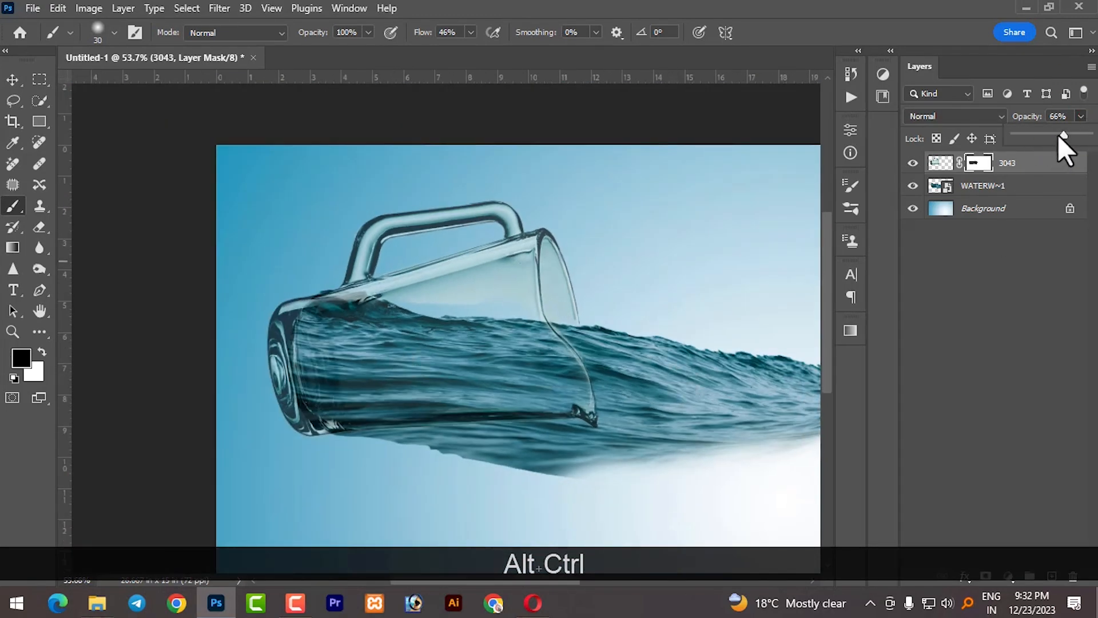
{"action": "left_click_drag", "start_coordinate": [1058, 136], "coordinate": [1089, 135]}
{"action": "left_click", "coordinate": [976, 189]}
{"action": "right_click", "coordinate": [973, 187]}
{"action": "left_click", "coordinate": [898, 336]}
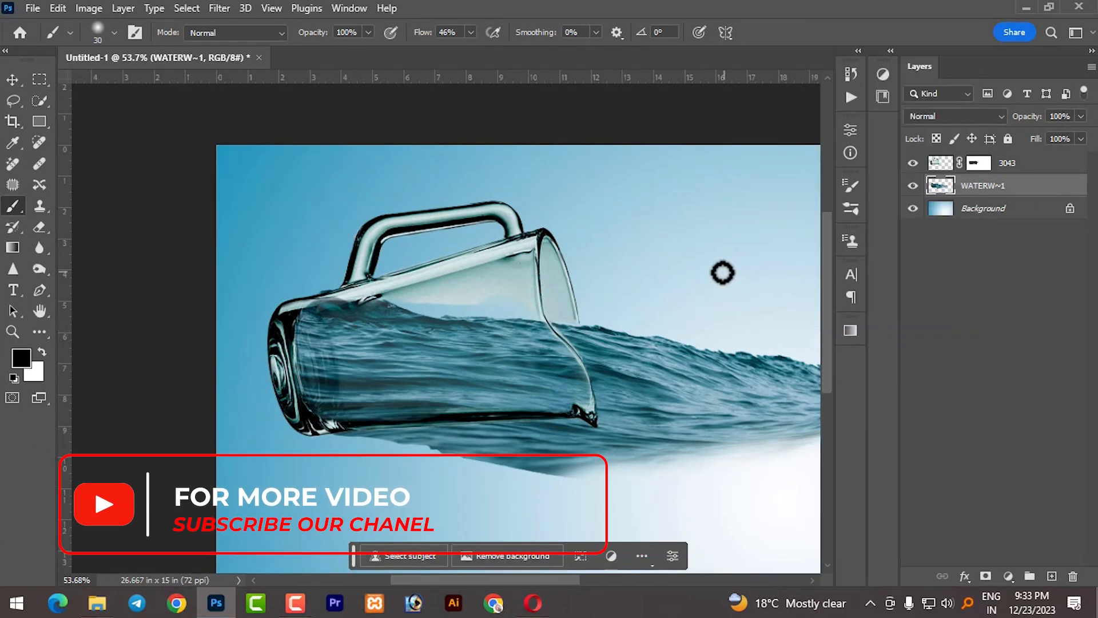
Erase the wave spilling outside the jug's underside and around its upper base edge with a 175 px eraser, and deselect the layer
{"action": "mouse_move", "coordinate": [435, 486]}
{"action": "left_mouse_down"}
{"action": "mouse_move", "coordinate": [534, 441]}
{"action": "mouse_move", "coordinate": [422, 448]}
{"action": "mouse_move", "coordinate": [331, 472]}
{"action": "left_mouse_up"}
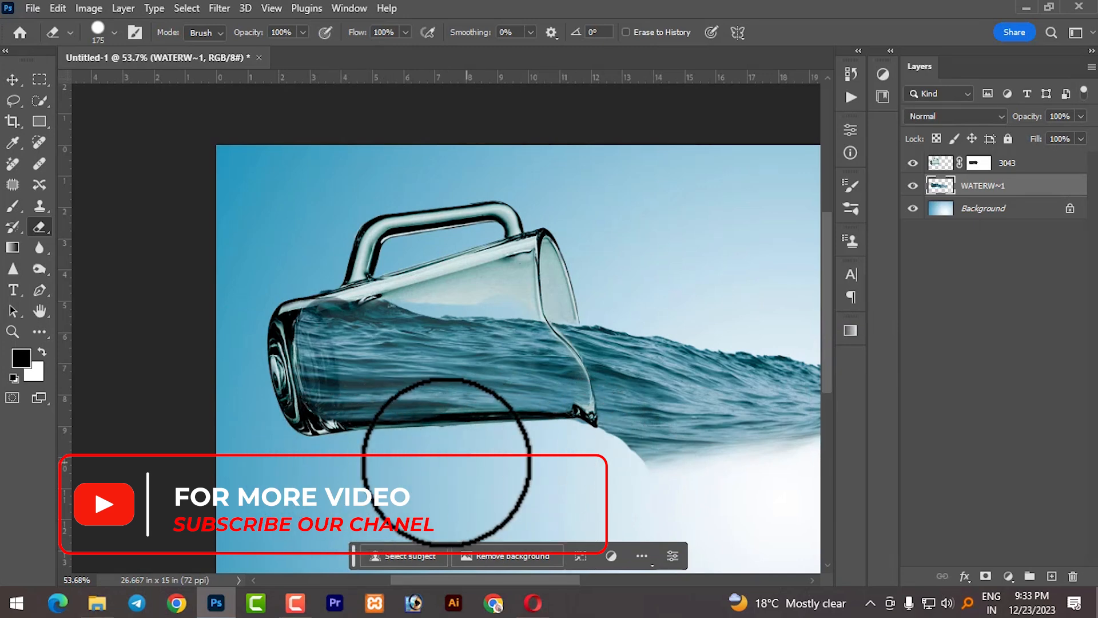
{"action": "left_click_drag", "start_coordinate": [307, 259], "coordinate": [355, 257]}
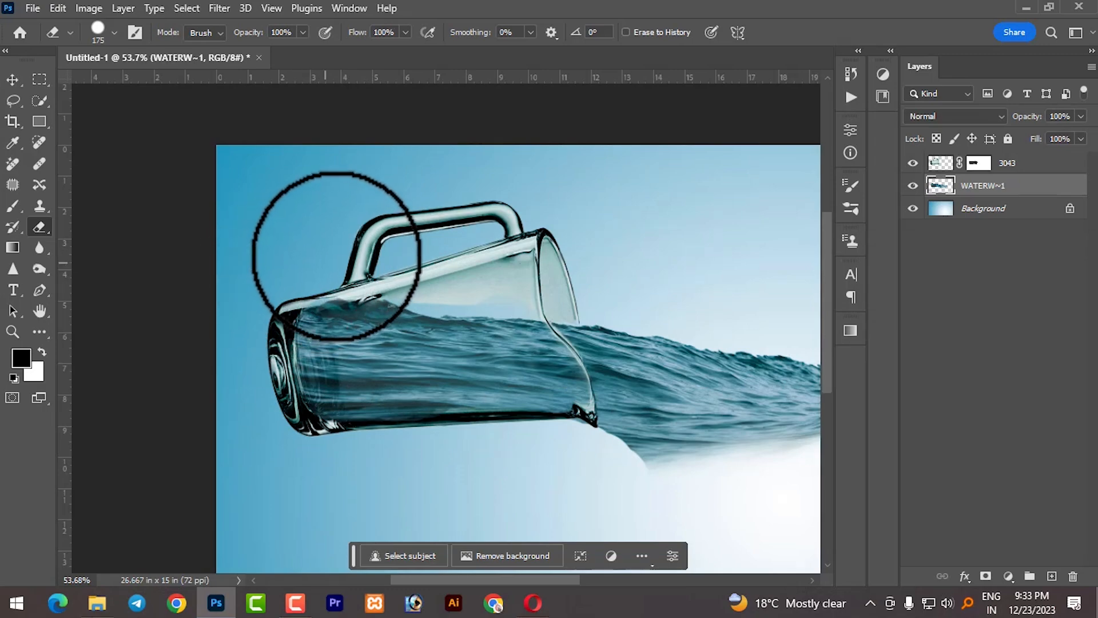
{"action": "left_click", "coordinate": [10, 82]}
{"action": "left_click", "coordinate": [652, 174]}
Paint the jug's mask with a 70 px dark gray brush (brightness 20%) to fade the glass above the water and along its lower wall
{"action": "scroll", "coordinate": [667, 360], "scroll_direction": "down", "scroll_amount": 5}
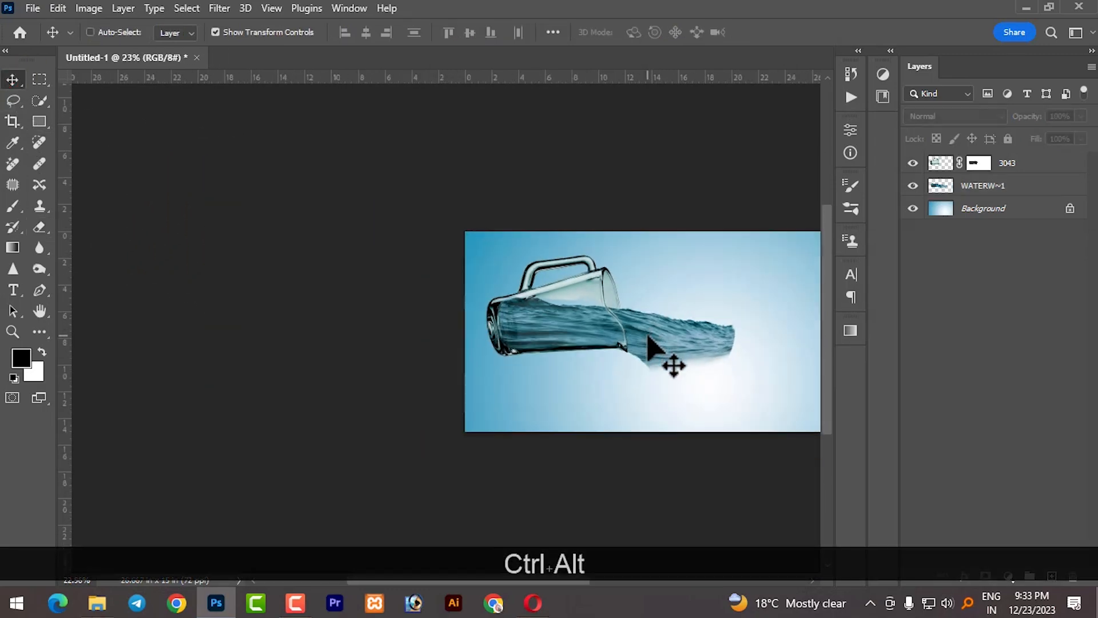
{"action": "scroll", "coordinate": [652, 321], "scroll_direction": "up", "scroll_amount": 6}
{"action": "scroll", "coordinate": [643, 307], "scroll_direction": "up", "scroll_amount": 3}
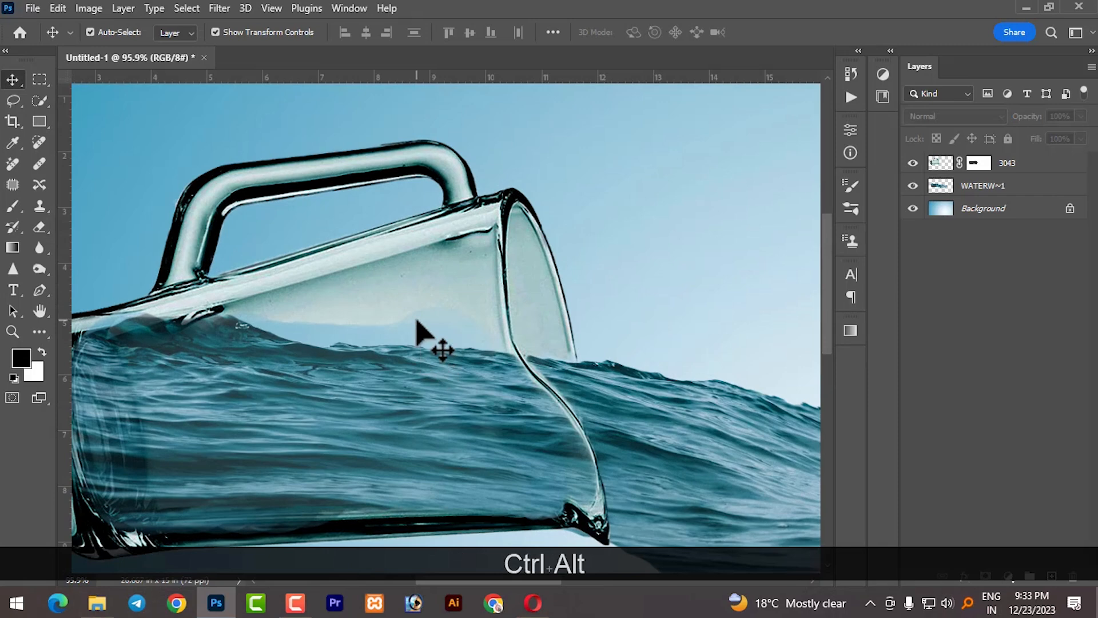
{"action": "left_click", "coordinate": [980, 163]}
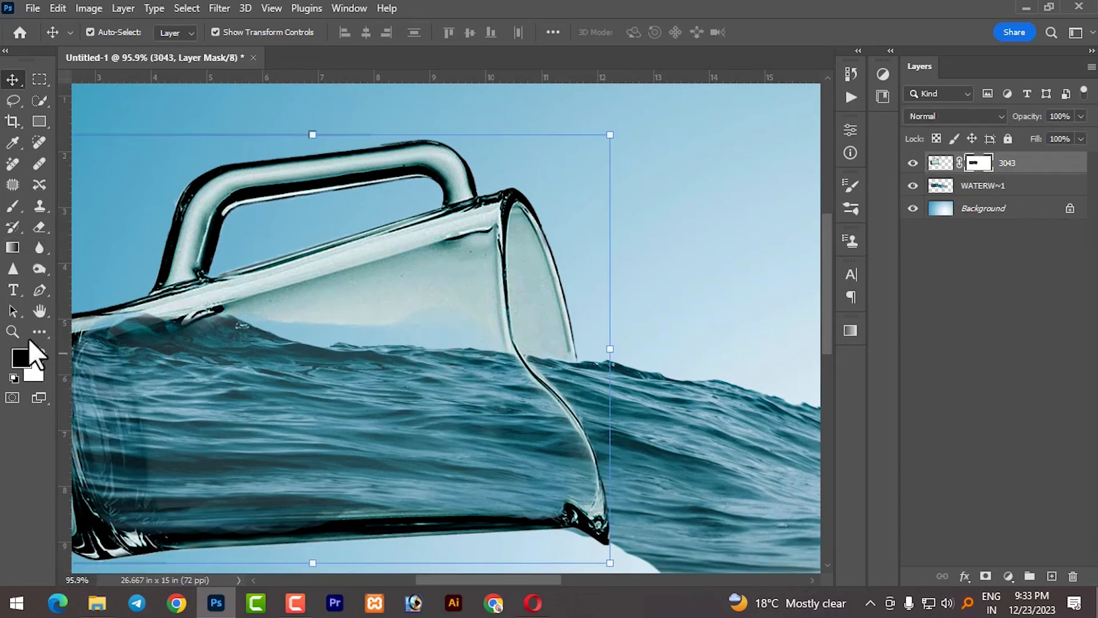
{"action": "left_click", "coordinate": [22, 358]}
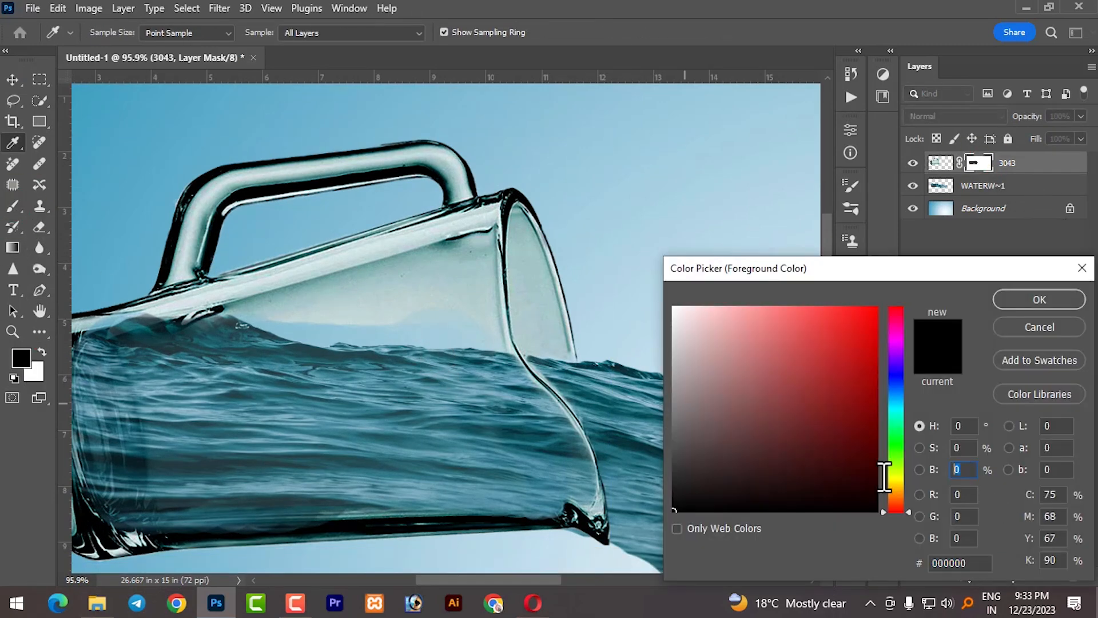
{"action": "type", "text": "20"}
{"action": "left_click", "coordinate": [1039, 299]}
{"action": "key", "text": "bracketright"}
{"action": "key", "text": "bracketright"}
{"action": "key", "text": "bracketright"}
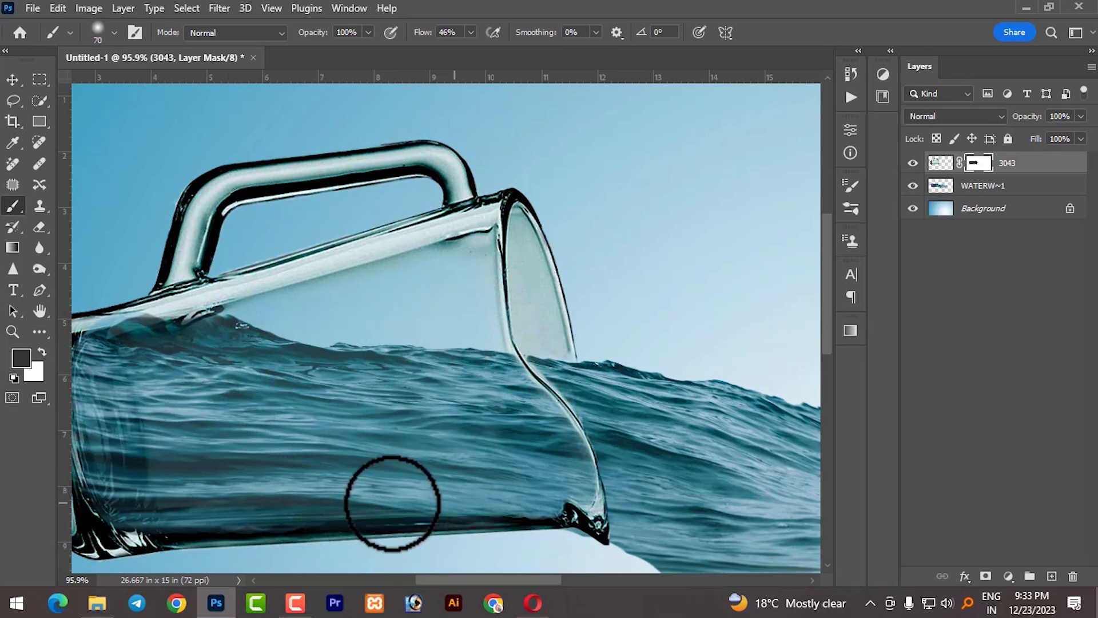
{"action": "scroll", "coordinate": [377, 403], "scroll_direction": "down", "scroll_amount": 5}
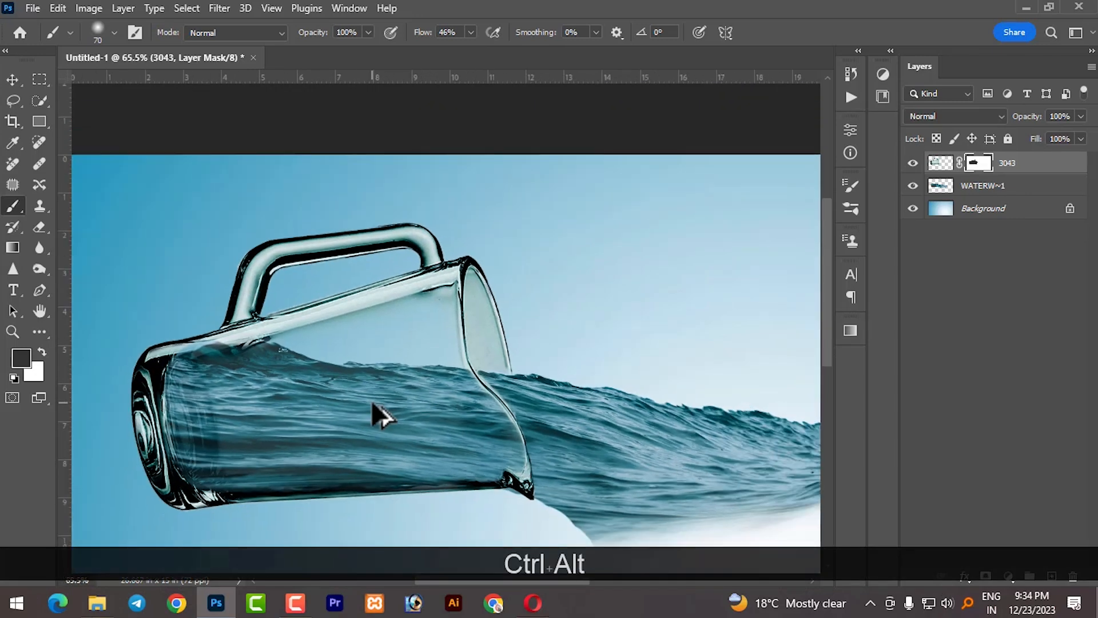
{"action": "scroll", "coordinate": [357, 412], "scroll_direction": "up", "scroll_amount": 2}
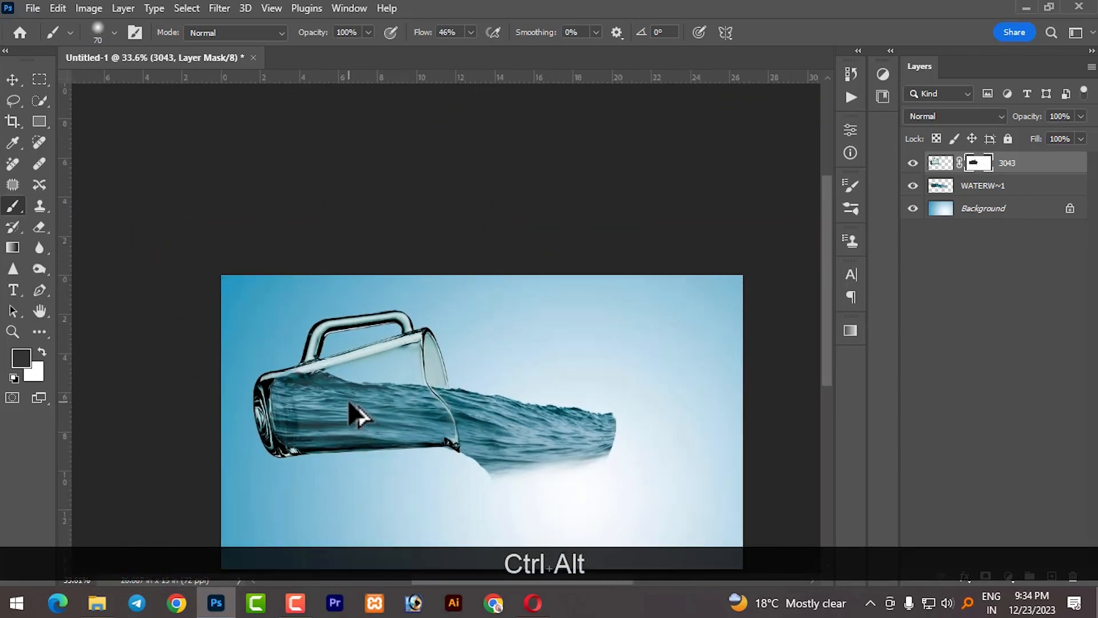
{"action": "left_click", "coordinate": [98, 603]}
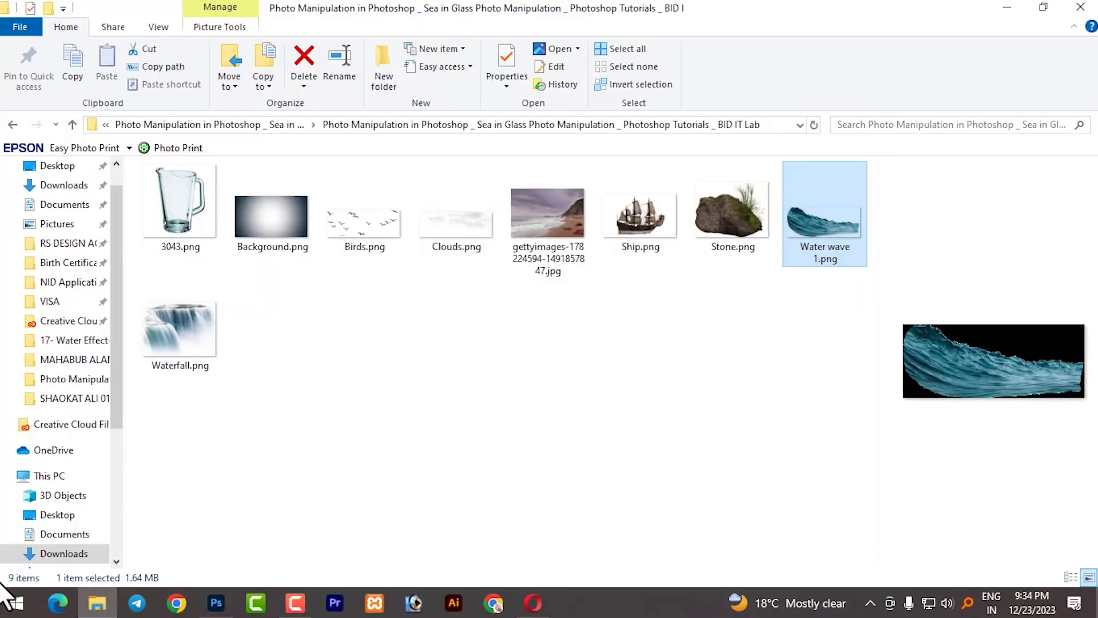
{"action": "left_click", "coordinate": [564, 228]}
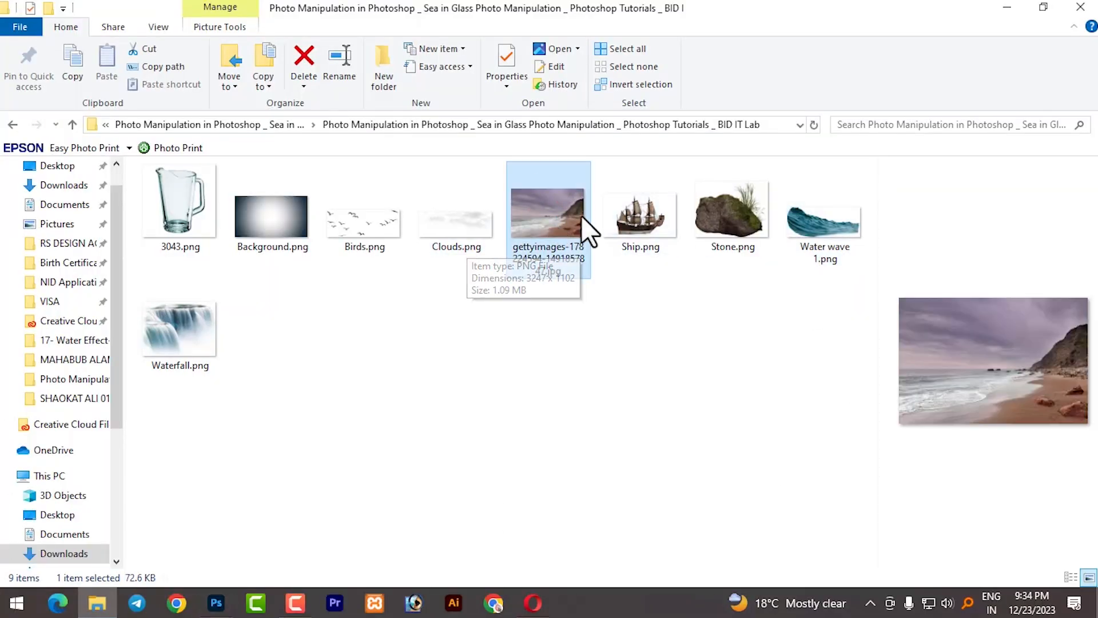
{"action": "left_click_drag", "start_coordinate": [557, 215], "coordinate": [495, 73]}
{"action": "left_click", "coordinate": [561, 551]}
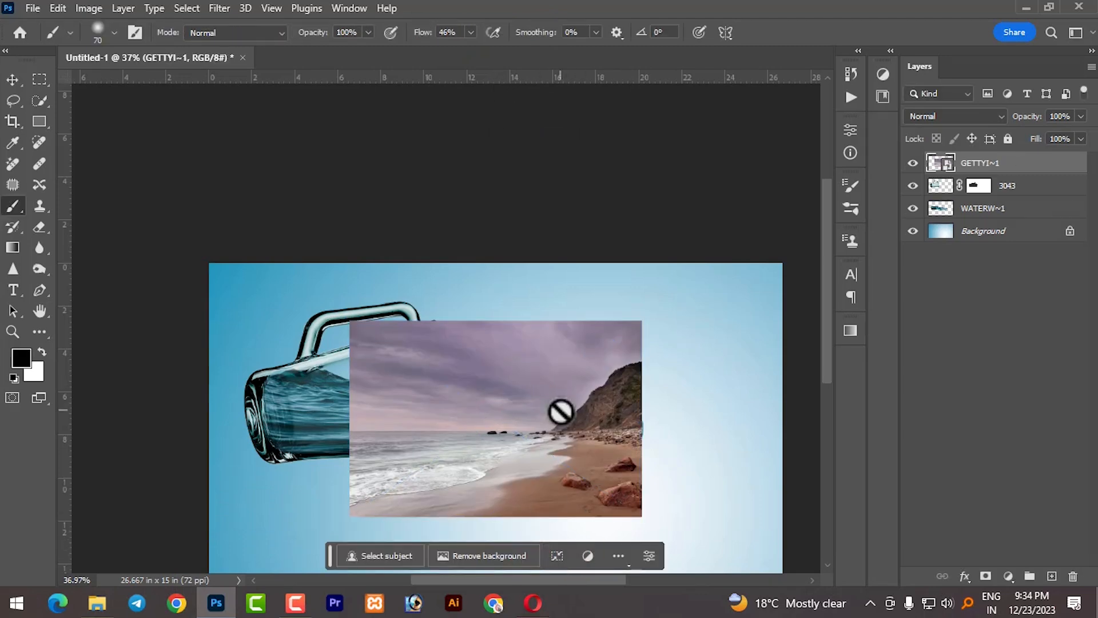
{"action": "key", "text": "Delete"}
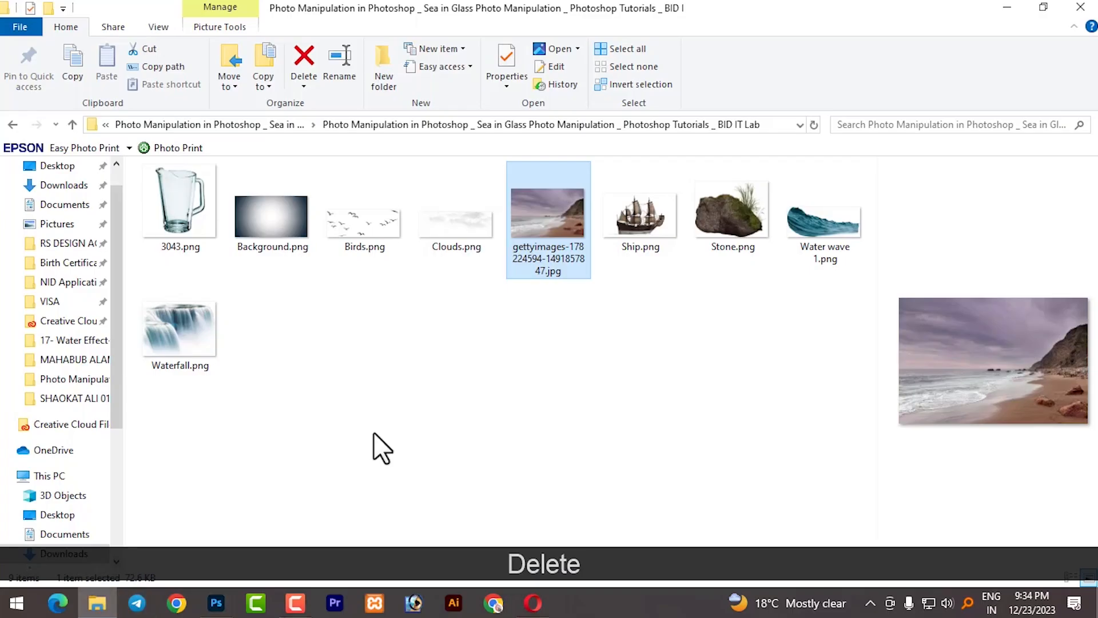
Open the gettyimages beach photo as its own document and copy a lassoed patch of surf and wet sand into the jug composition
{"action": "left_click_drag", "start_coordinate": [544, 196], "coordinate": [505, 53]}
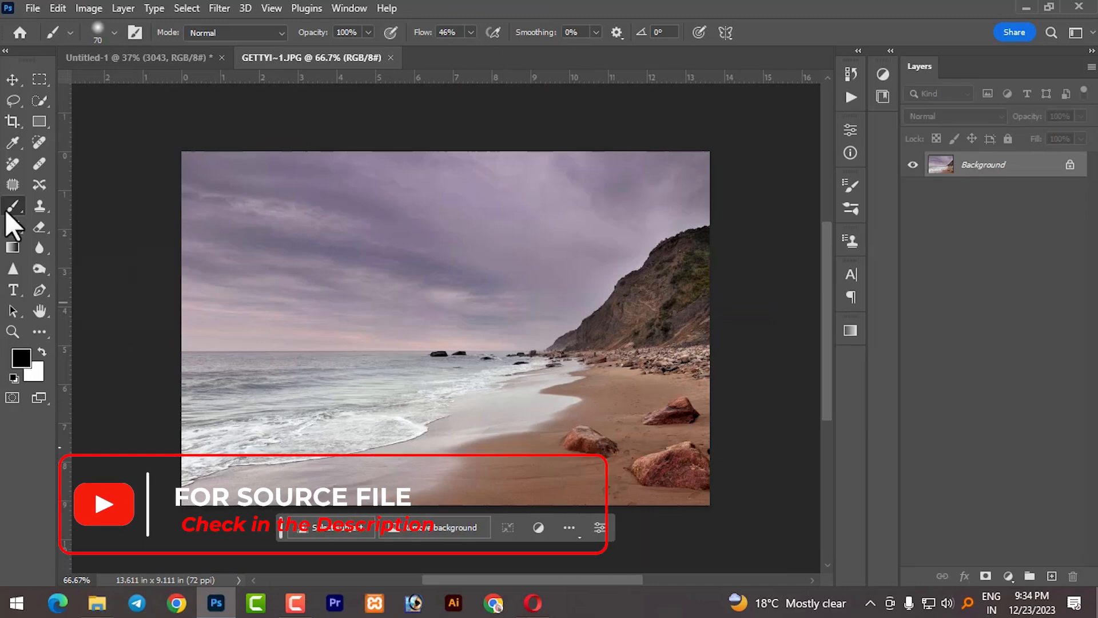
{"action": "left_click", "coordinate": [22, 101]}
{"action": "left_click_drag", "start_coordinate": [492, 380], "coordinate": [357, 375]}
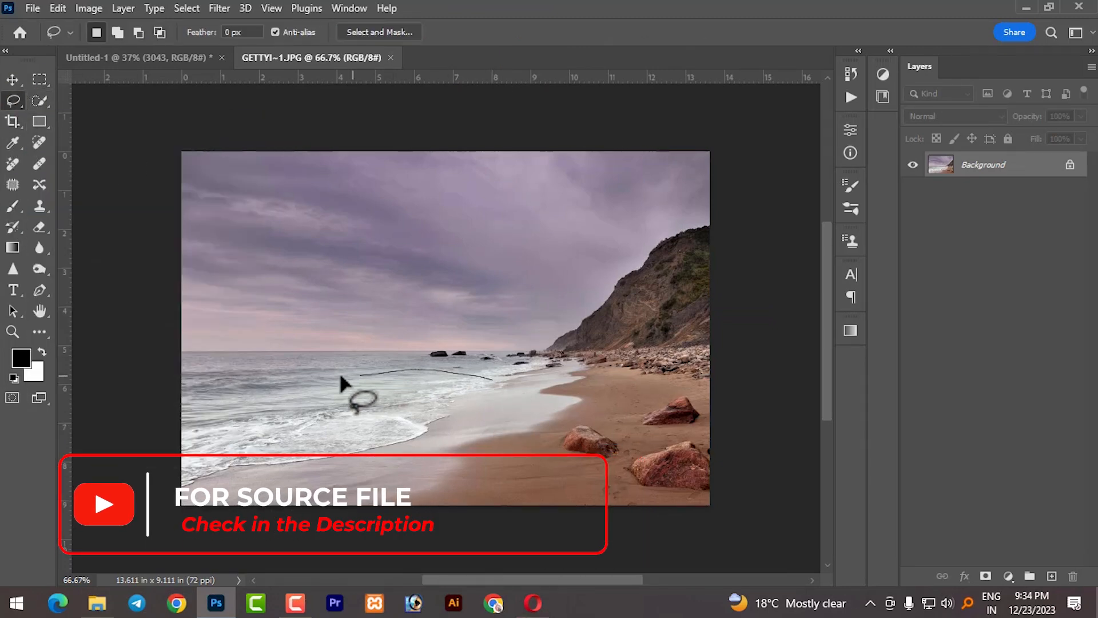
{"action": "mouse_move", "coordinate": [495, 381]}
{"action": "left_mouse_down"}
{"action": "mouse_move", "coordinate": [351, 397]}
{"action": "mouse_move", "coordinate": [166, 74]}
{"action": "mouse_move", "coordinate": [605, 431]}
{"action": "mouse_move", "coordinate": [601, 445]}
{"action": "left_mouse_up"}
{"action": "left_click", "coordinate": [12, 79]}
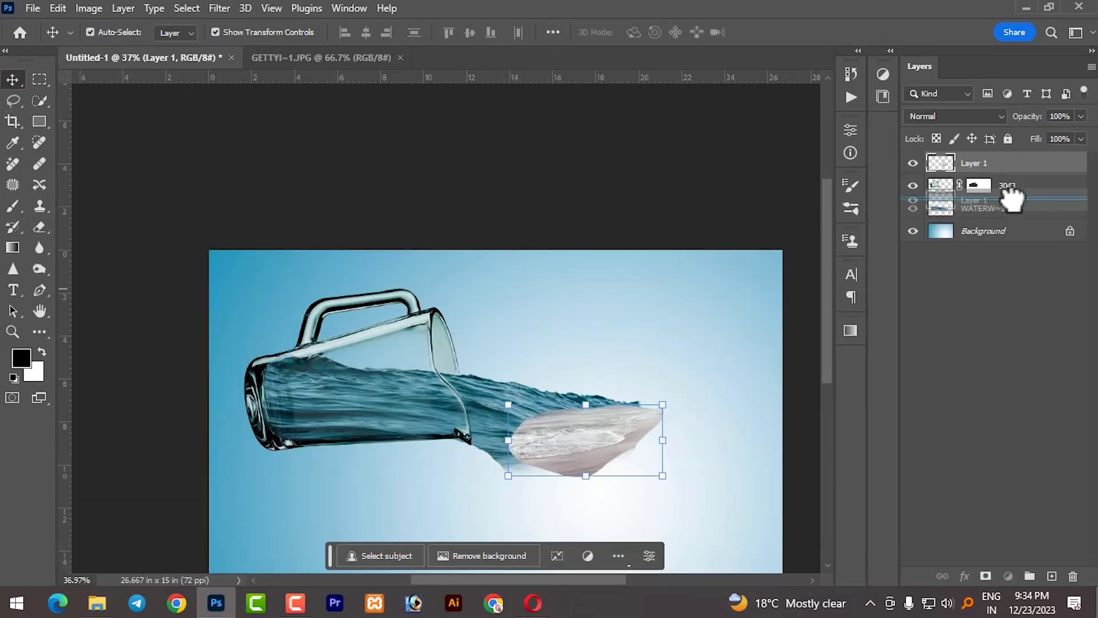
Move the surf patch's layer beneath the wave layer and enlarge it so it extends past the wave's far end
{"action": "left_click_drag", "start_coordinate": [1011, 197], "coordinate": [1040, 247]}
{"action": "left_click_drag", "start_coordinate": [578, 464], "coordinate": [581, 480]}
{"action": "left_click_drag", "start_coordinate": [666, 419], "coordinate": [713, 385]}
{"action": "left_click_drag", "start_coordinate": [666, 438], "coordinate": [690, 419]}
{"action": "left_click", "coordinate": [649, 520]}
{"action": "left_click", "coordinate": [636, 420]}
Place Waterfall.png in the composition, scaled to about 480% and positioned over the far end of the wave
{"action": "left_click", "coordinate": [97, 602]}
{"action": "left_click", "coordinate": [187, 334]}
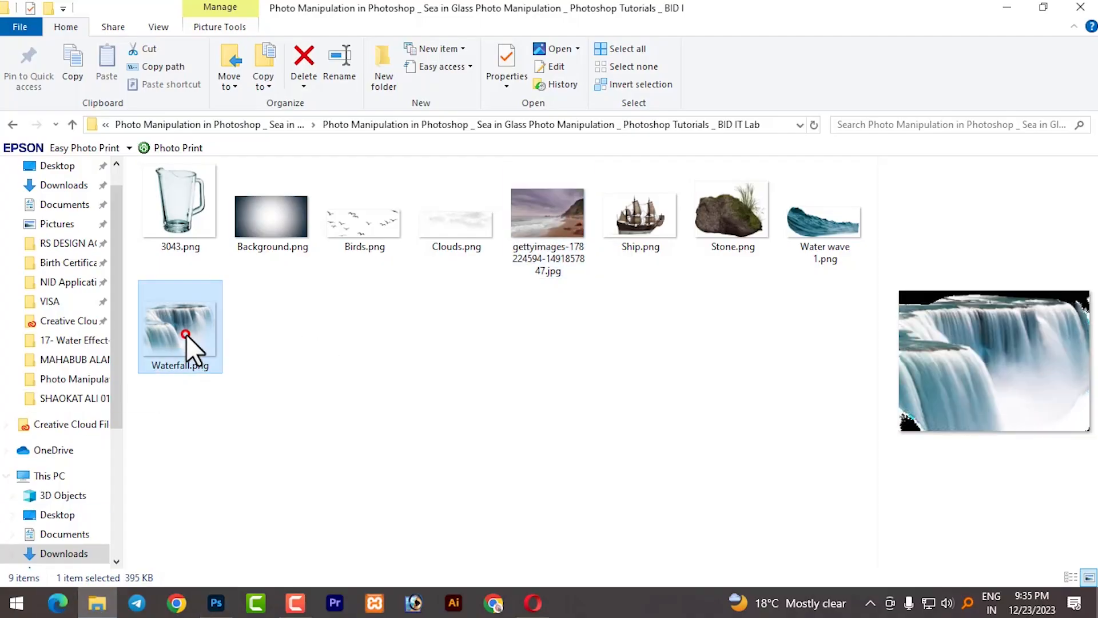
{"action": "left_click_drag", "start_coordinate": [218, 579], "coordinate": [599, 486]}
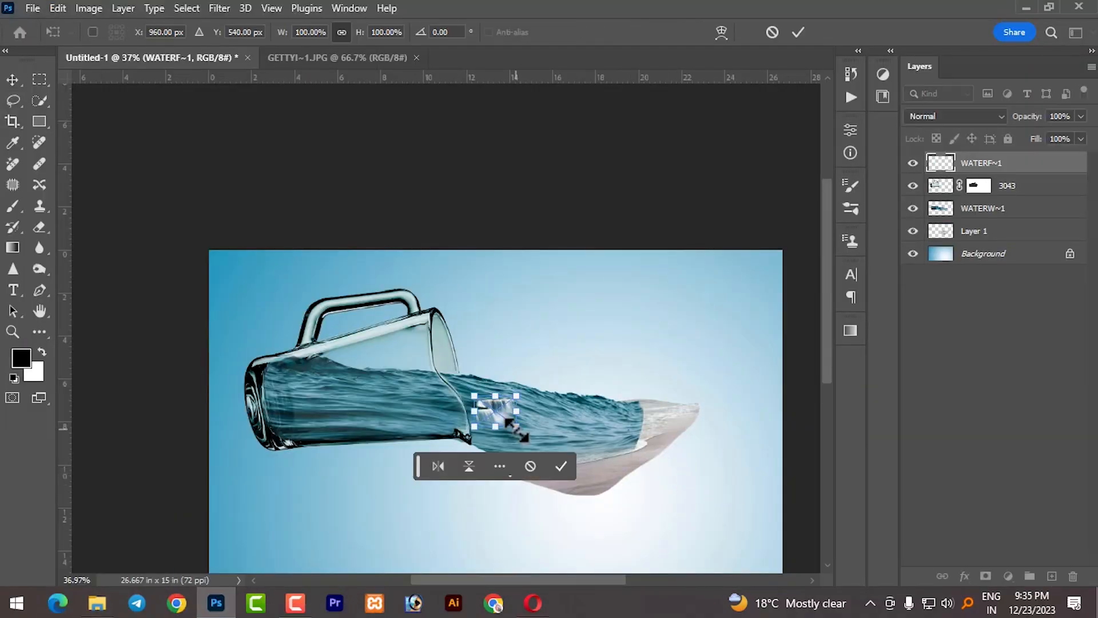
{"action": "left_click_drag", "start_coordinate": [517, 427], "coordinate": [698, 515]}
{"action": "left_click_drag", "start_coordinate": [574, 449], "coordinate": [674, 426]}
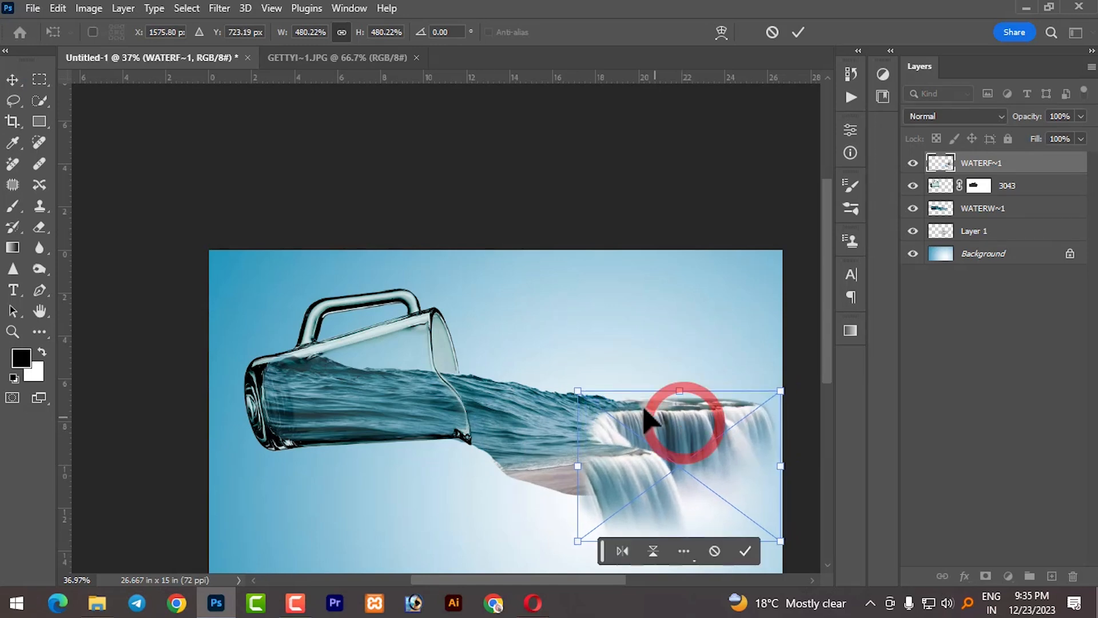
{"action": "left_click", "coordinate": [742, 556]}
Shift the surf patch's midtones toward cyan and slightly toward blue with Color Balance to match the wave
{"action": "left_click", "coordinate": [544, 479]}
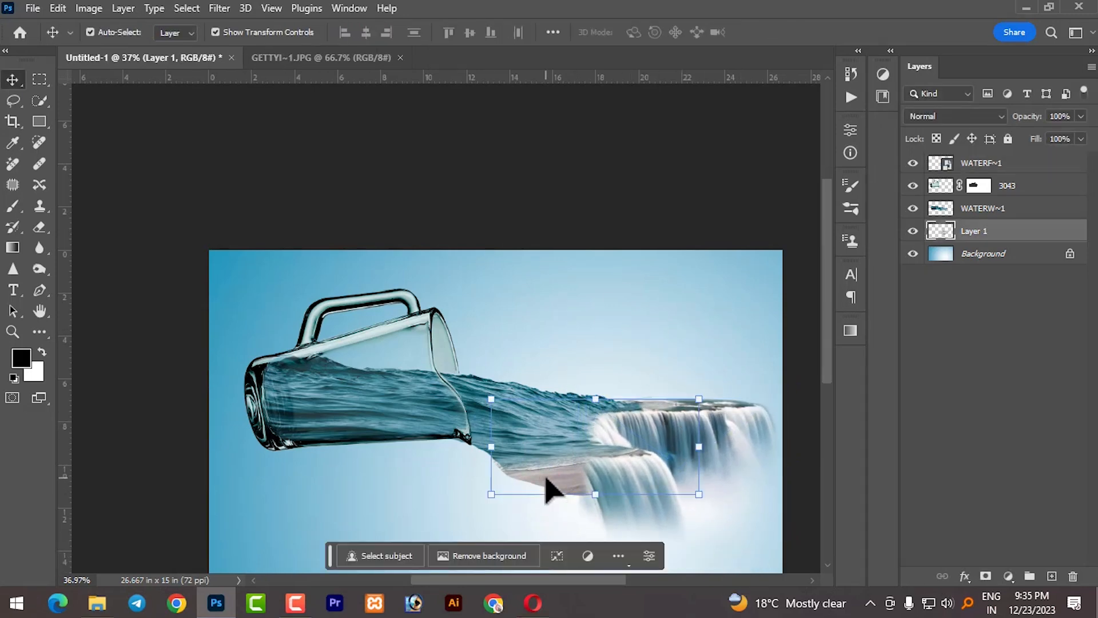
{"action": "key", "text": "ctrl+b"}
{"action": "left_click_drag", "start_coordinate": [829, 213], "coordinate": [858, 218]}
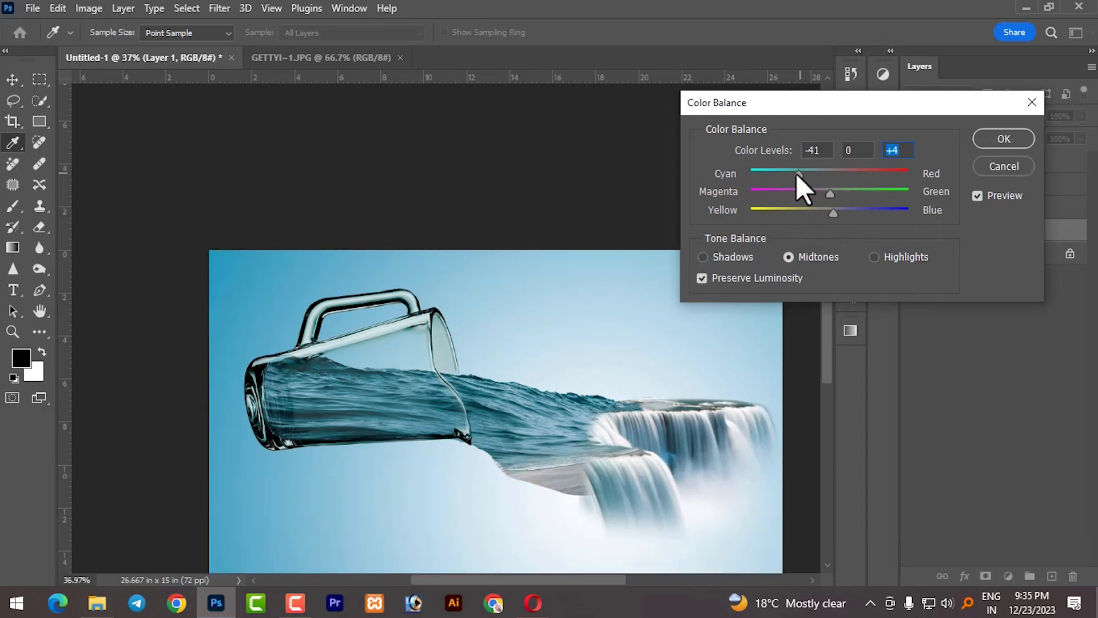
{"action": "left_click_drag", "start_coordinate": [791, 180], "coordinate": [789, 178]}
{"action": "key", "text": "Return"}
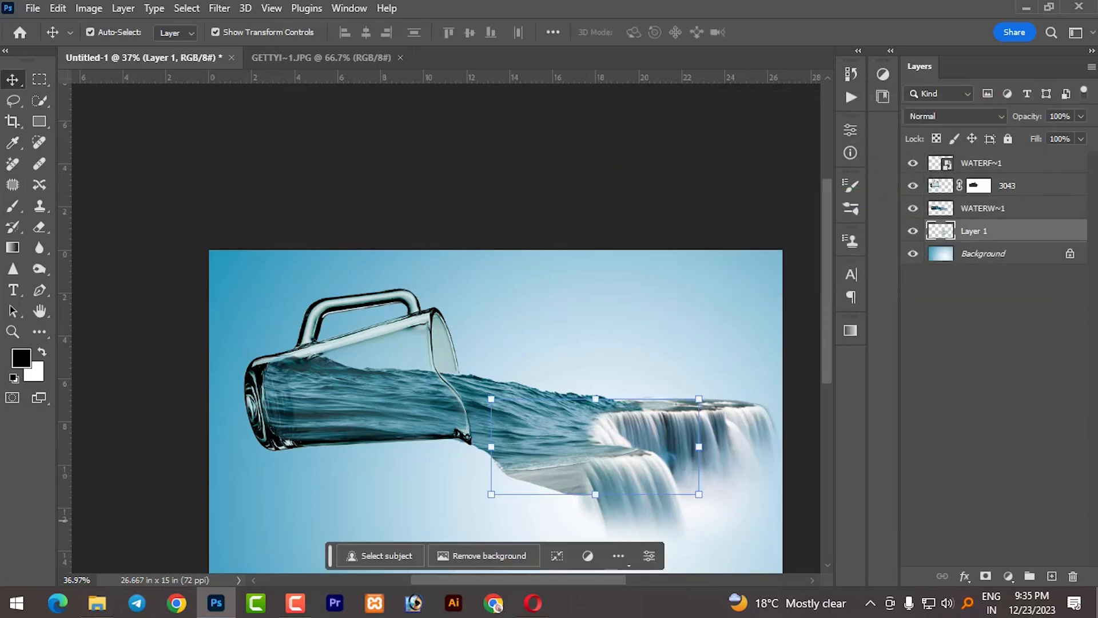
Fade the lower edges of the surf patch and the wave between the jug and the waterfall with a 175 px eraser at 29% flow
{"action": "left_click", "coordinate": [40, 227]}
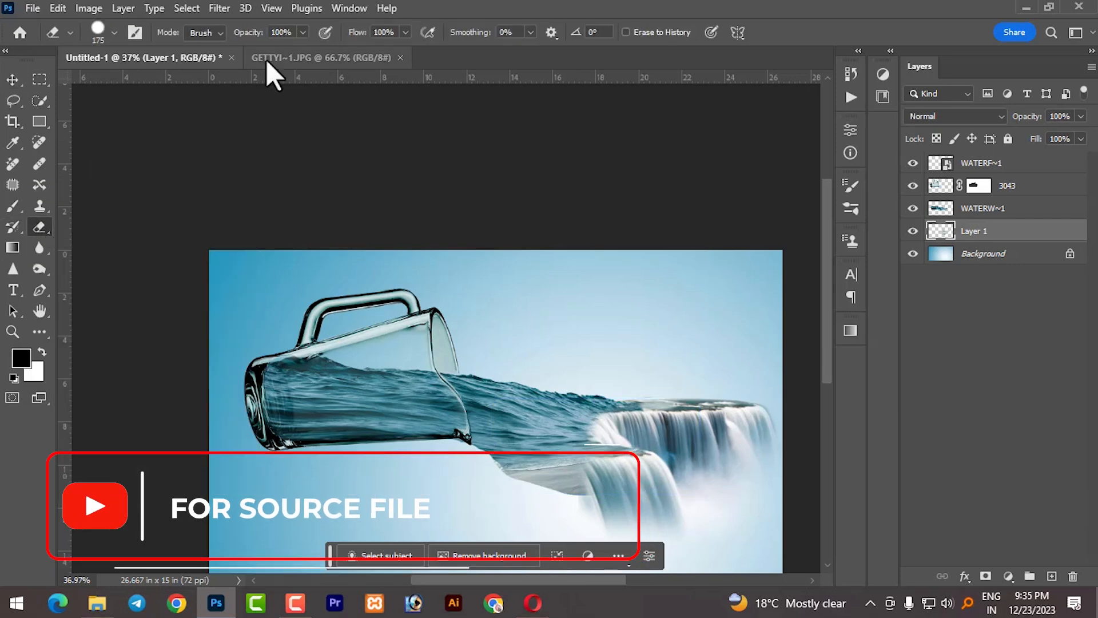
{"action": "left_click", "coordinate": [405, 33]}
{"action": "mouse_move", "coordinate": [481, 471]}
{"action": "left_mouse_down"}
{"action": "mouse_move", "coordinate": [572, 512]}
{"action": "mouse_move", "coordinate": [473, 478]}
{"action": "mouse_move", "coordinate": [569, 512]}
{"action": "mouse_move", "coordinate": [483, 489]}
{"action": "mouse_move", "coordinate": [572, 515]}
{"action": "mouse_move", "coordinate": [578, 505]}
{"action": "mouse_move", "coordinate": [543, 491]}
{"action": "mouse_move", "coordinate": [576, 511]}
{"action": "mouse_move", "coordinate": [501, 487]}
{"action": "mouse_move", "coordinate": [445, 494]}
{"action": "mouse_move", "coordinate": [550, 523]}
{"action": "mouse_move", "coordinate": [448, 477]}
{"action": "mouse_move", "coordinate": [552, 505]}
{"action": "mouse_move", "coordinate": [438, 474]}
{"action": "mouse_move", "coordinate": [564, 490]}
{"action": "left_mouse_up"}
{"action": "left_click", "coordinate": [927, 209]}
{"action": "scroll", "coordinate": [654, 376], "scroll_direction": "down", "scroll_amount": 2}
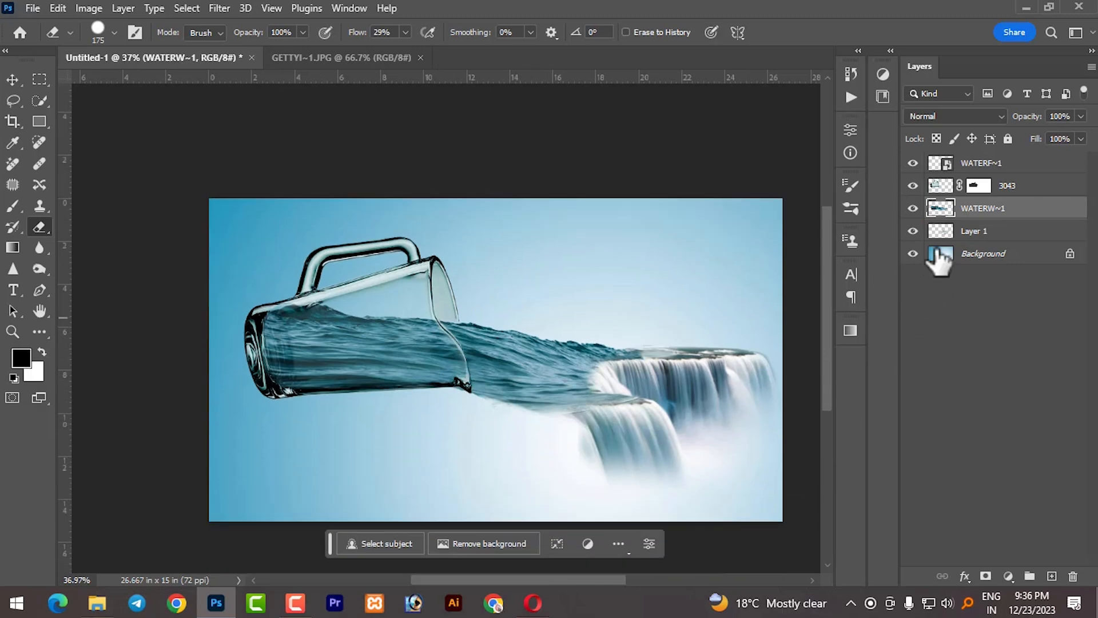
{"action": "left_click", "coordinate": [990, 235]}
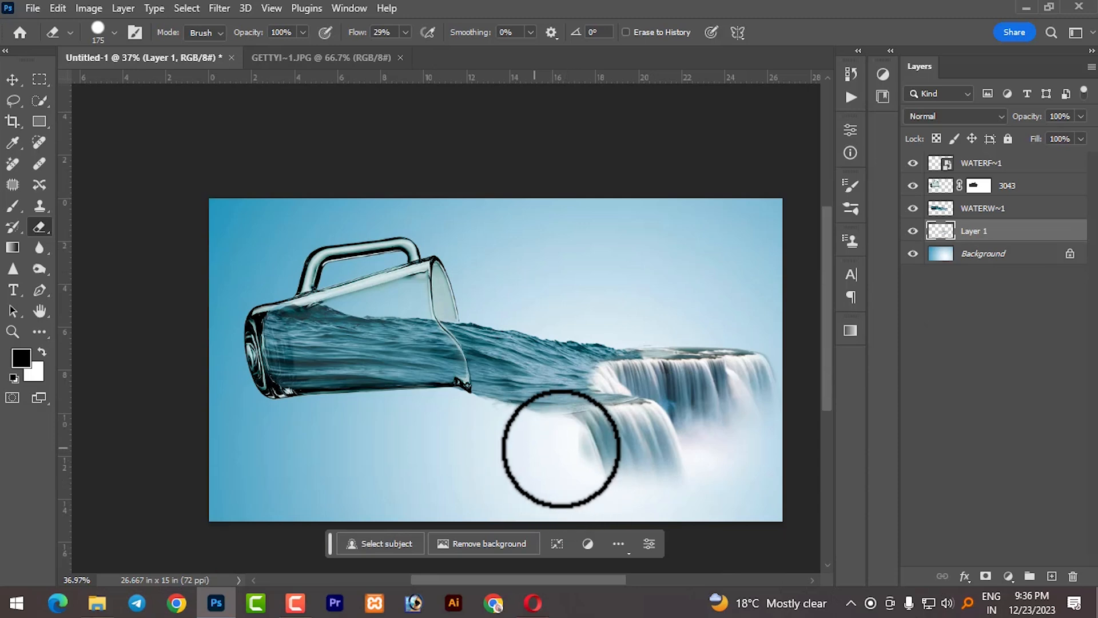
{"action": "key", "text": "alt+bracketright"}
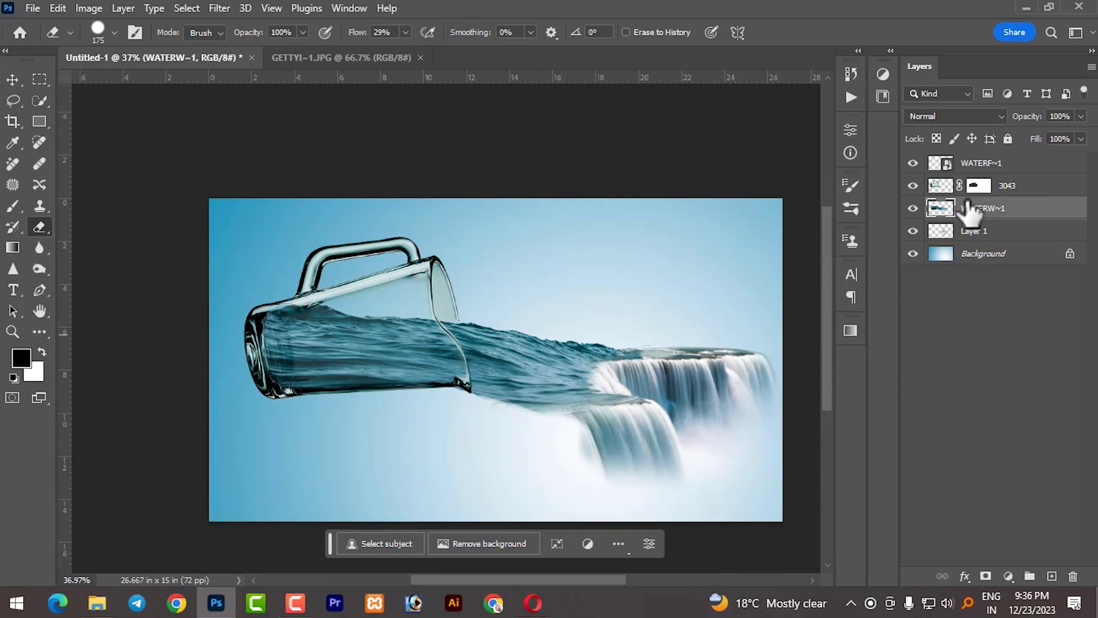
Toggle the waterfall layer's visibility to check it, and rasterize the layer
{"action": "left_click", "coordinate": [979, 164]}
{"action": "left_click", "coordinate": [913, 164]}
{"action": "left_click", "coordinate": [912, 165]}
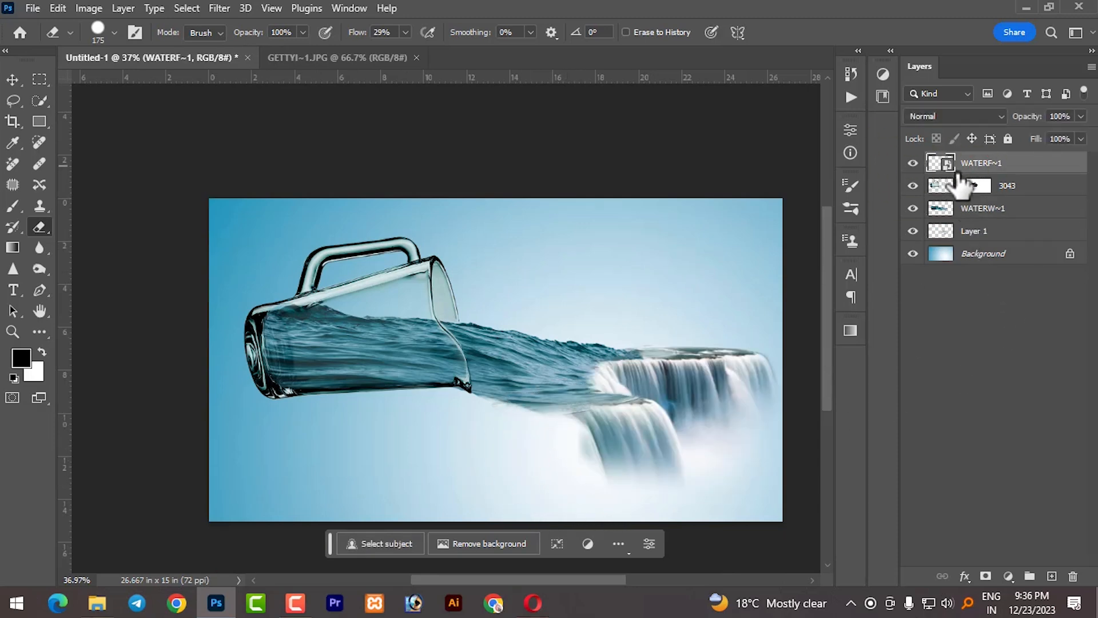
{"action": "right_click", "coordinate": [984, 171]}
{"action": "left_click", "coordinate": [924, 341]}
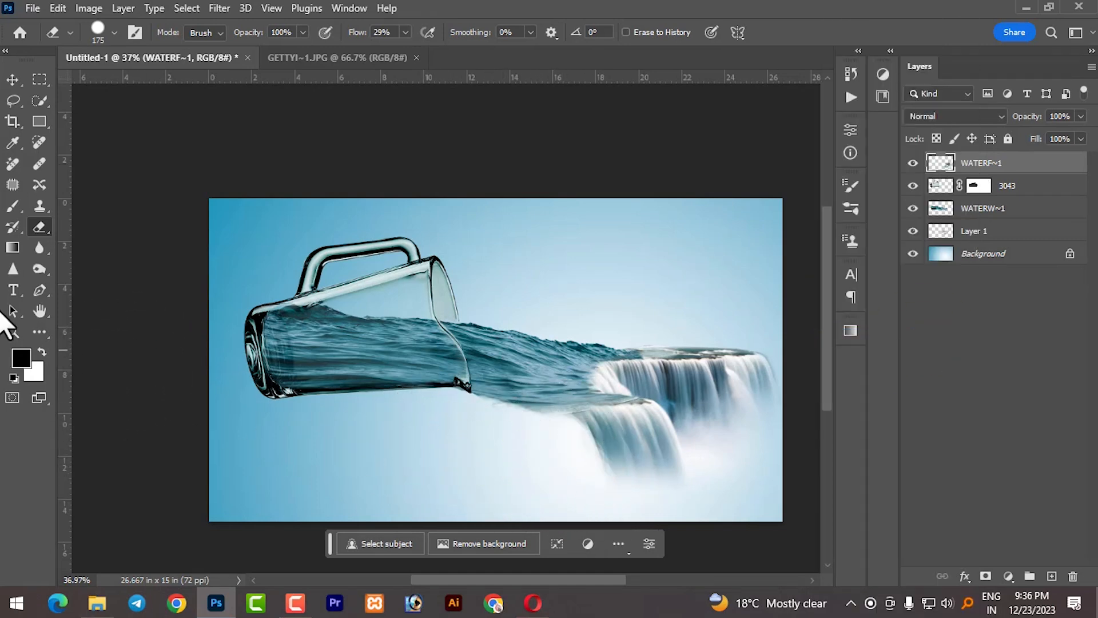
Place the Ship image in the composition, scaled down and positioned on the wave just outside the jug's mouth
{"action": "left_click", "coordinate": [97, 603]}
{"action": "left_click", "coordinate": [651, 218]}
{"action": "left_click_drag", "start_coordinate": [651, 218], "coordinate": [572, 360]}
{"action": "left_click_drag", "start_coordinate": [290, 484], "coordinate": [458, 382]}
{"action": "left_click_drag", "start_coordinate": [619, 340], "coordinate": [591, 325]}
{"action": "left_click_drag", "start_coordinate": [671, 362], "coordinate": [629, 342]}
{"action": "mouse_move", "coordinate": [518, 315]}
{"action": "left_mouse_down"}
{"action": "mouse_move", "coordinate": [516, 335]}
{"action": "mouse_move", "coordinate": [524, 330]}
{"action": "left_mouse_up"}
{"action": "left_click", "coordinate": [587, 404]}
{"action": "key", "text": "e"}
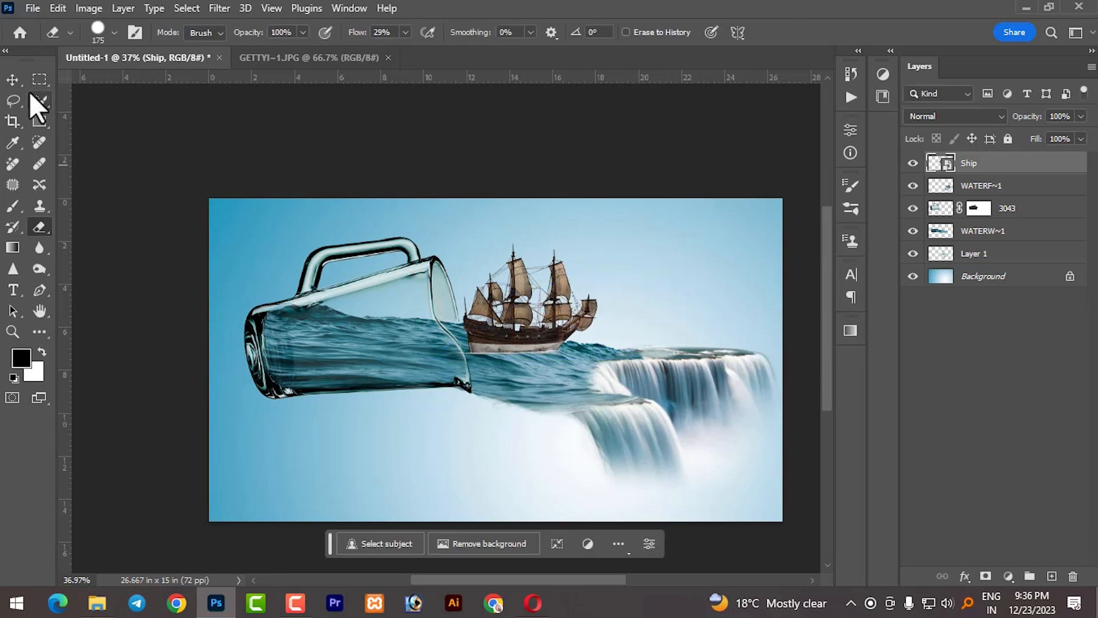
Fade the far end of the wave's crest where it meets the waterfall with a 125 px eraser at 3% flow
{"action": "key", "text": "v"}
{"action": "left_click", "coordinate": [544, 403]}
{"action": "scroll", "coordinate": [670, 353], "scroll_direction": "up", "scroll_amount": 5}
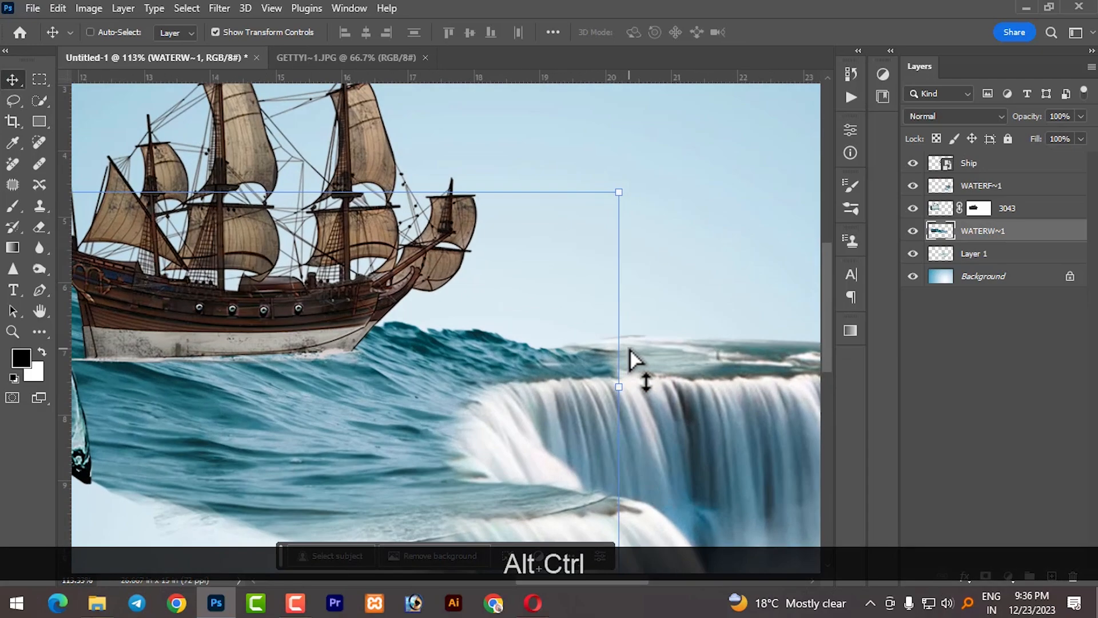
{"action": "scroll", "coordinate": [579, 358], "scroll_direction": "down", "scroll_amount": 1}
{"action": "mouse_move", "coordinate": [699, 372]}
{"action": "left_mouse_down"}
{"action": "mouse_move", "coordinate": [742, 393]}
{"action": "mouse_move", "coordinate": [698, 395]}
{"action": "left_mouse_up"}
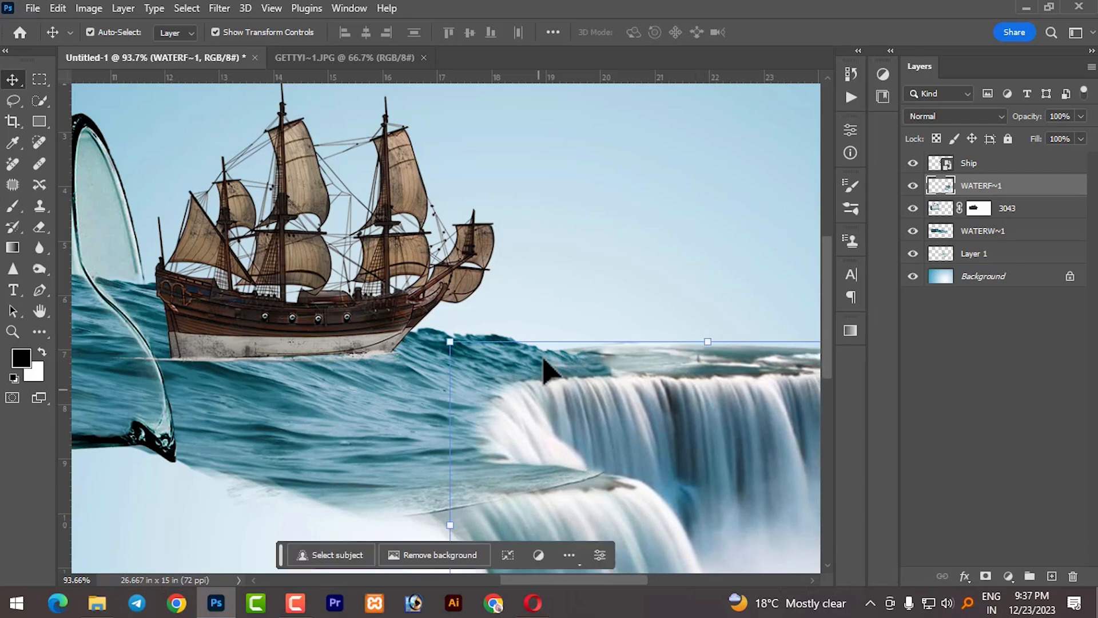
{"action": "left_click", "coordinate": [500, 361]}
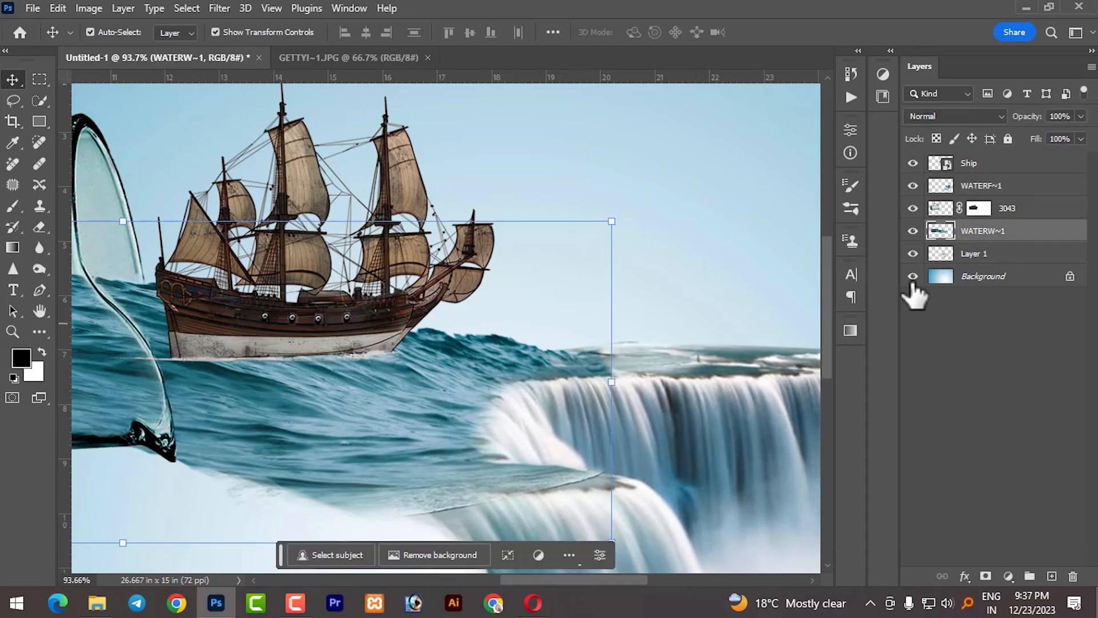
{"action": "left_click", "coordinate": [35, 230]}
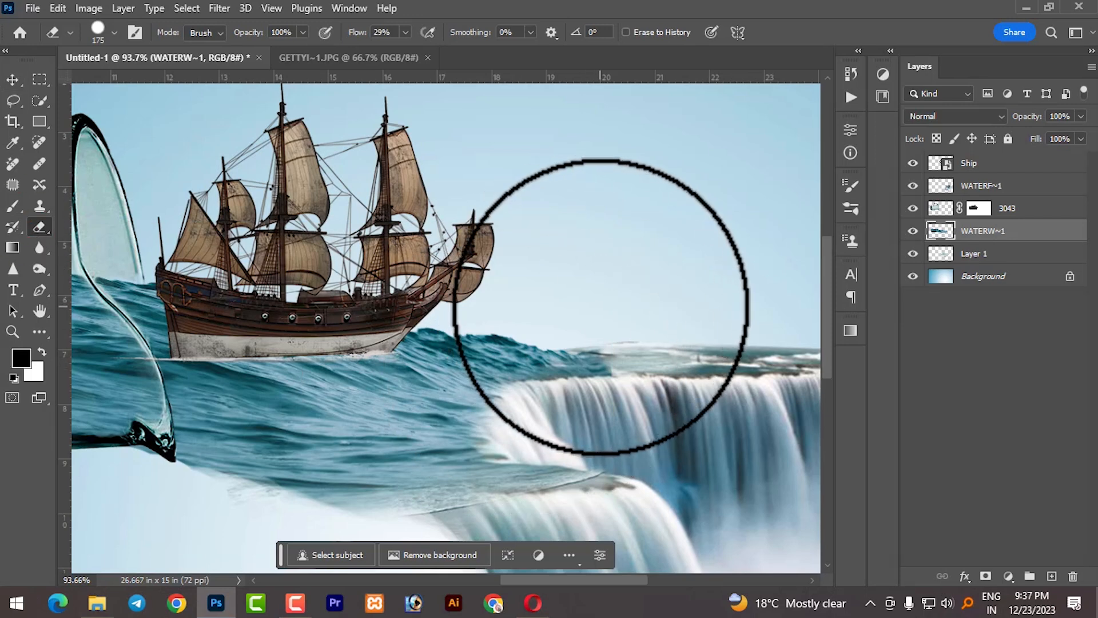
{"action": "key", "text": "bracketleft"}
{"action": "key", "text": "bracketleft"}
{"action": "left_click_drag", "start_coordinate": [403, 41], "coordinate": [392, 54]}
{"action": "left_click_drag", "start_coordinate": [584, 349], "coordinate": [562, 356]}
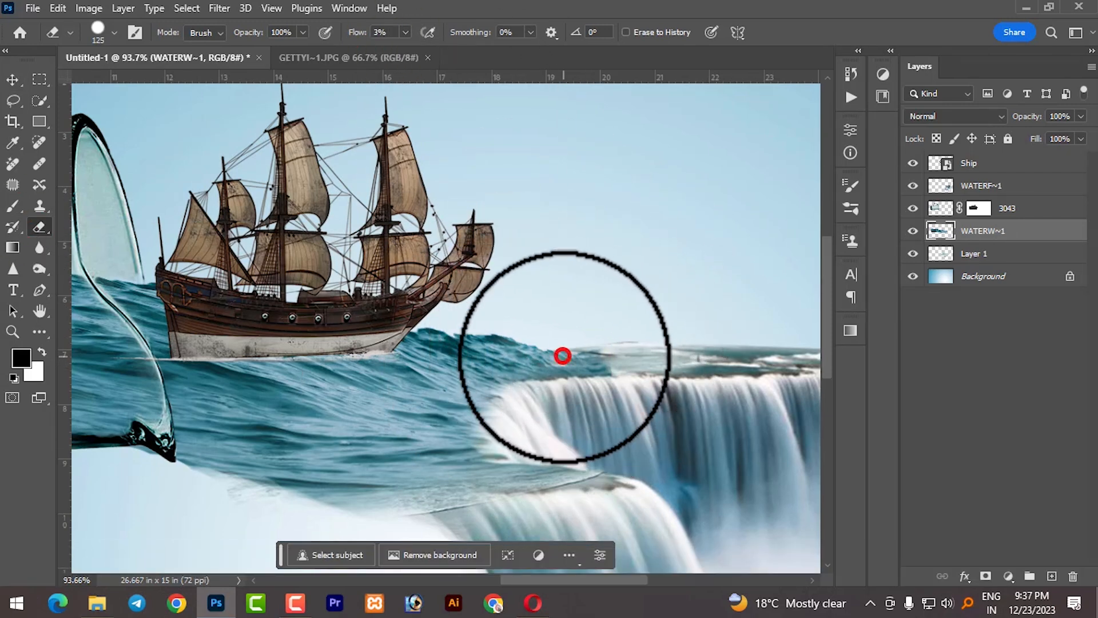
Check the wave layer by toggling its visibility, and blend its crest further into the waterfall using a soft round eraser
{"action": "left_click", "coordinate": [913, 230]}
{"action": "left_click", "coordinate": [913, 231]}
{"action": "mouse_move", "coordinate": [556, 344]}
{"action": "left_mouse_down"}
{"action": "mouse_move", "coordinate": [532, 343]}
{"action": "mouse_move", "coordinate": [601, 349]}
{"action": "mouse_move", "coordinate": [603, 332]}
{"action": "mouse_move", "coordinate": [585, 328]}
{"action": "mouse_move", "coordinate": [584, 353]}
{"action": "mouse_move", "coordinate": [564, 336]}
{"action": "mouse_move", "coordinate": [538, 341]}
{"action": "mouse_move", "coordinate": [544, 388]}
{"action": "mouse_move", "coordinate": [564, 378]}
{"action": "mouse_move", "coordinate": [569, 314]}
{"action": "left_mouse_up"}
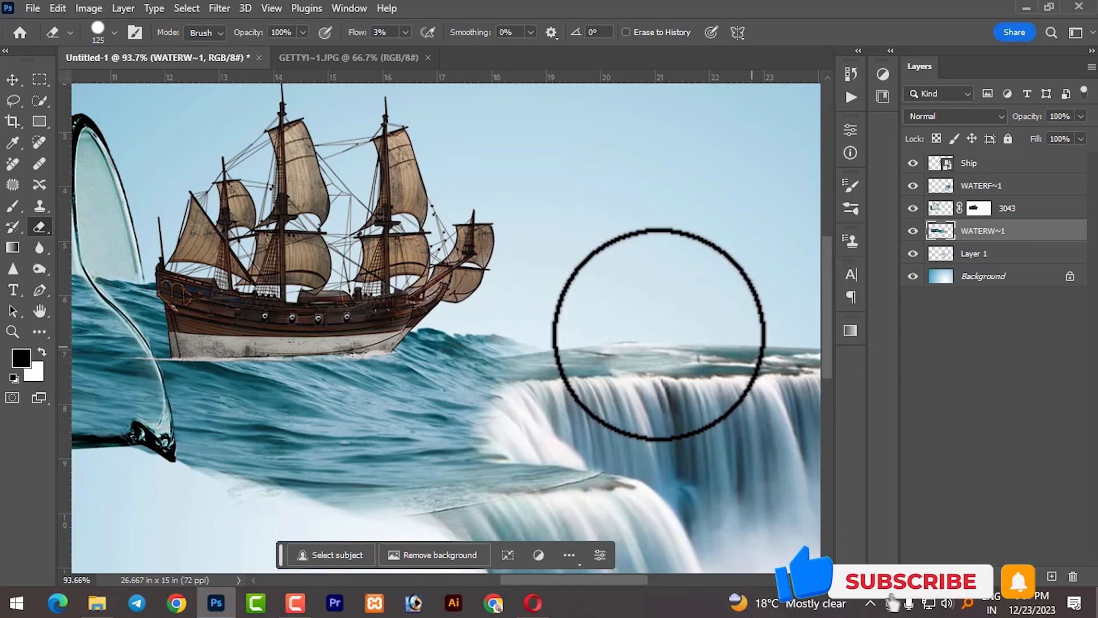
{"action": "left_click", "coordinate": [98, 30]}
{"action": "double_click", "coordinate": [54, 177]}
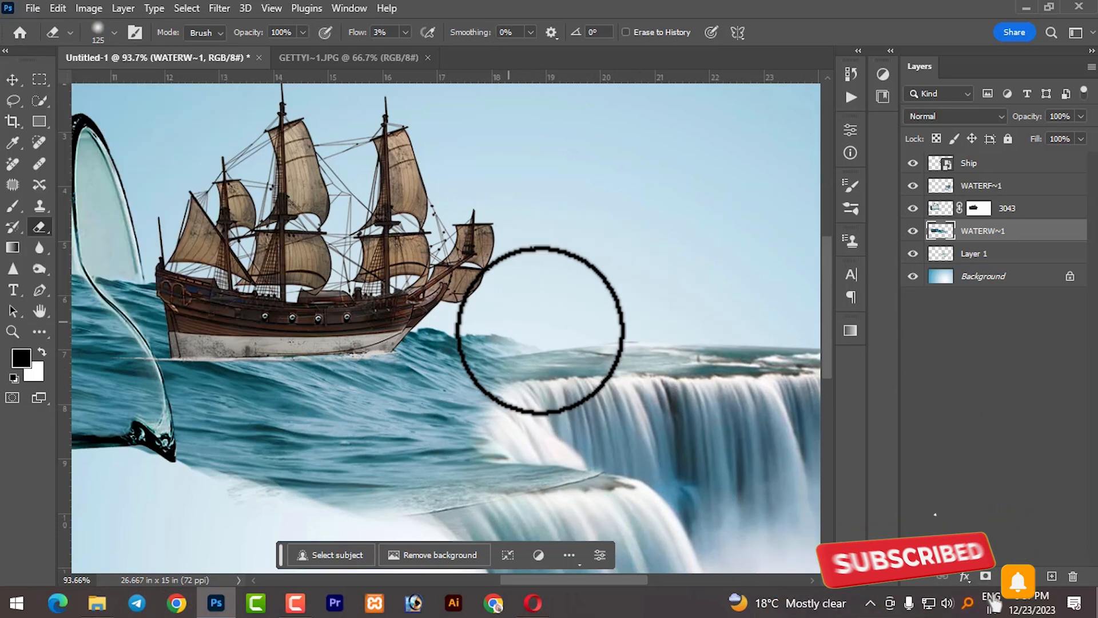
{"action": "mouse_move", "coordinate": [523, 328]}
{"action": "left_mouse_down"}
{"action": "mouse_move", "coordinate": [482, 317]}
{"action": "mouse_move", "coordinate": [588, 343]}
{"action": "left_mouse_up"}
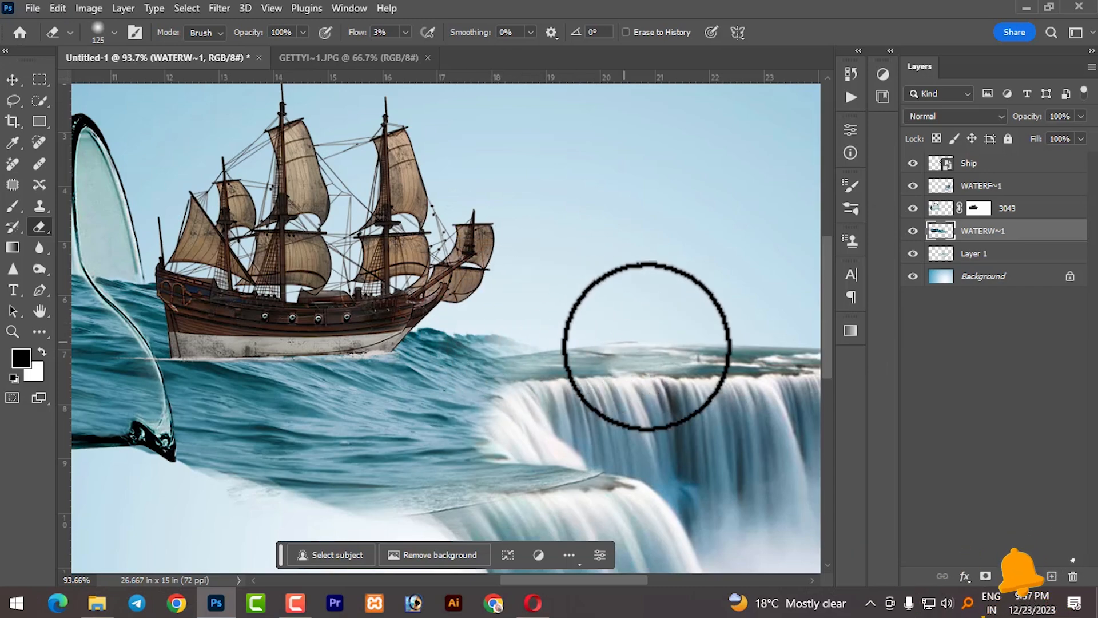
{"action": "scroll", "coordinate": [588, 342], "scroll_direction": "down", "scroll_amount": 6}
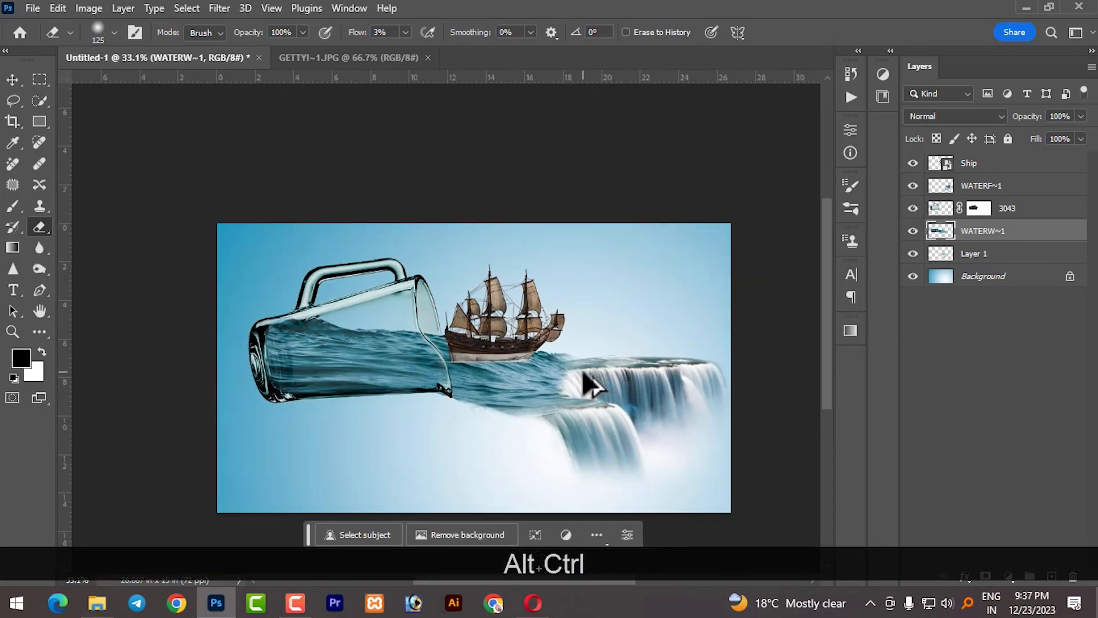
Shift the ship's midtones toward cyan with Color Balance to match the water
{"action": "scroll", "coordinate": [495, 360], "scroll_direction": "up", "scroll_amount": 5}
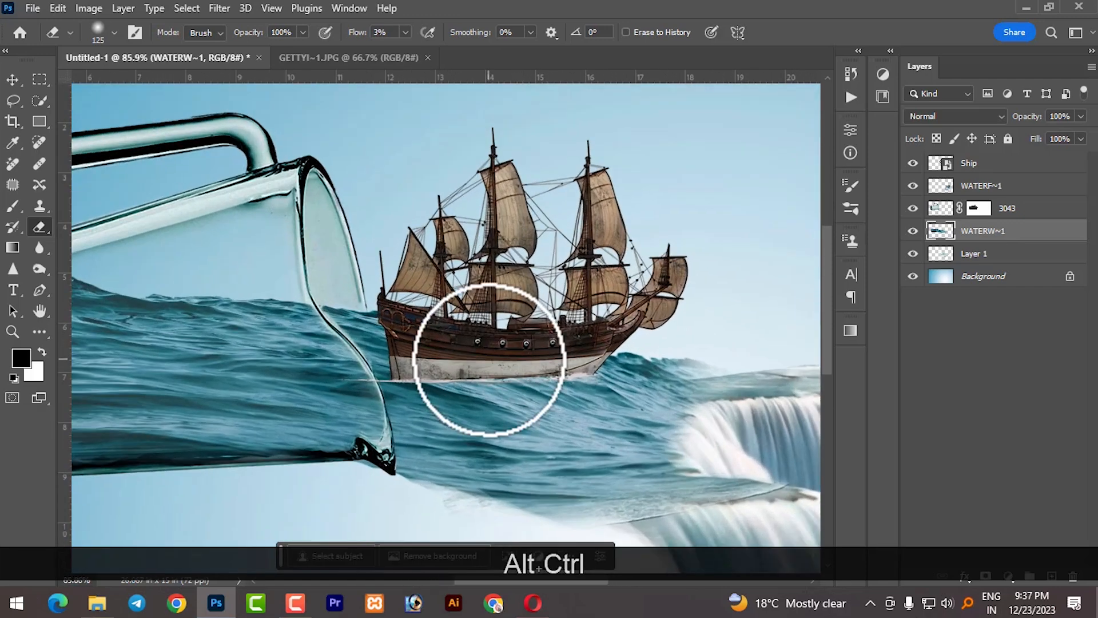
{"action": "left_click", "coordinate": [13, 79]}
{"action": "left_click", "coordinate": [578, 335], "text": "ctrl"}
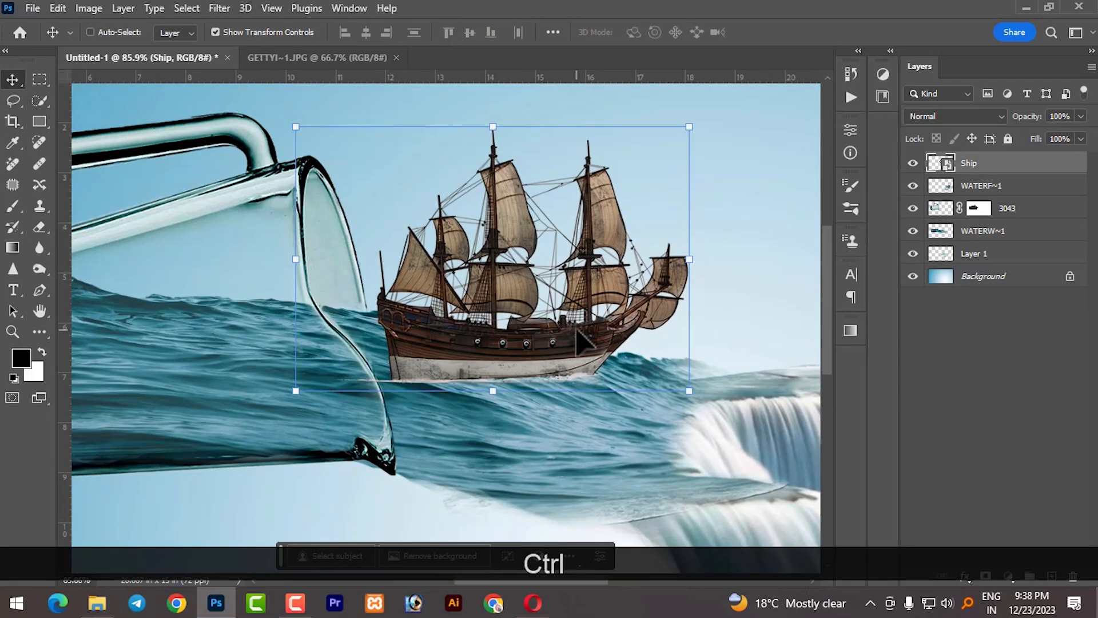
{"action": "key", "text": "ctrl+b"}
{"action": "left_click_drag", "start_coordinate": [609, 117], "coordinate": [973, 151]}
{"action": "left_click_drag", "start_coordinate": [884, 213], "coordinate": [865, 214]}
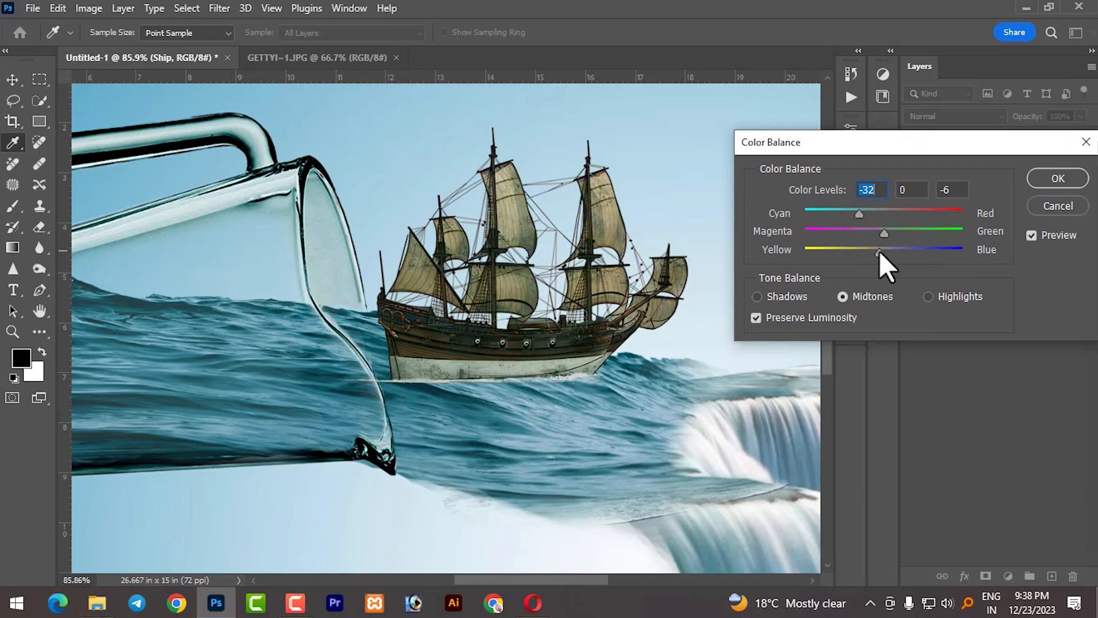
{"action": "left_click_drag", "start_coordinate": [862, 240], "coordinate": [873, 239]}
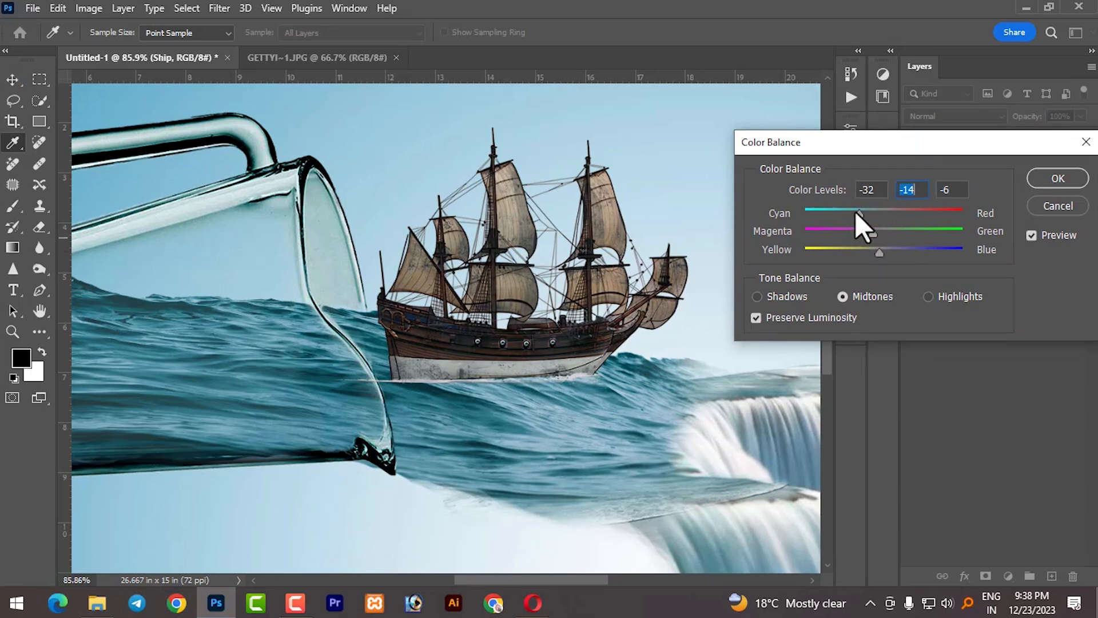
{"action": "left_click", "coordinate": [798, 214]}
{"action": "left_click_drag", "start_coordinate": [875, 236], "coordinate": [892, 252]}
{"action": "left_click", "coordinate": [1067, 186]}
{"action": "left_click", "coordinate": [757, 271]}
{"action": "left_click", "coordinate": [448, 372]}
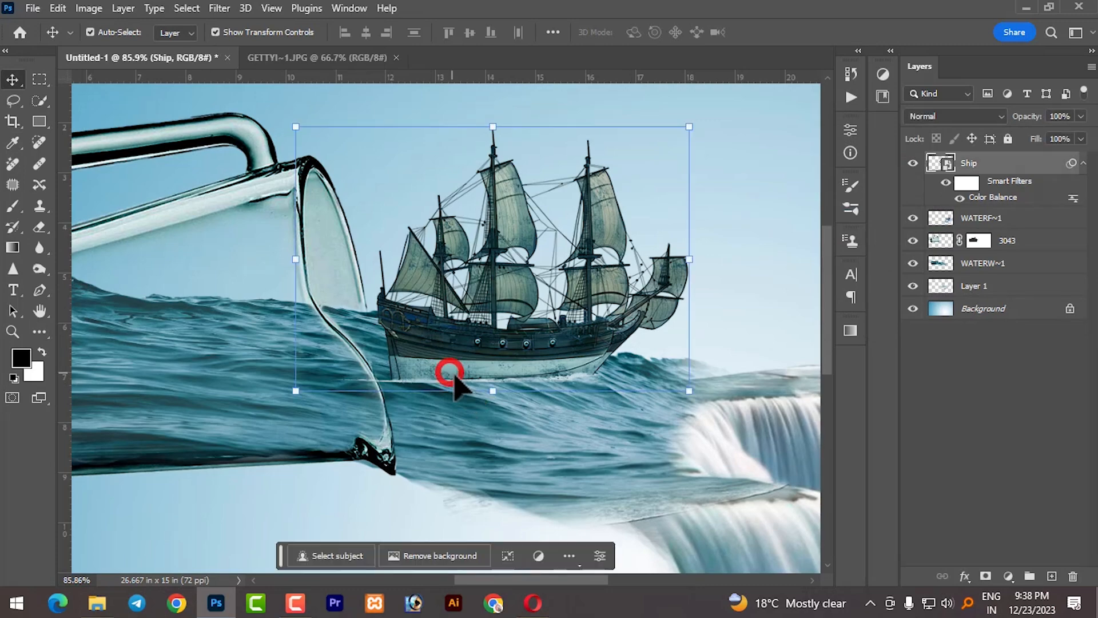
Rasterize the ship layer so that it can be erased
{"action": "scroll", "coordinate": [478, 417], "scroll_direction": "up", "scroll_amount": 3}
{"action": "left_click", "coordinate": [38, 229]}
{"action": "left_click", "coordinate": [433, 348]}
{"action": "left_click", "coordinate": [495, 235]}
Erase the bottom edge of the ship's hull into the water with a soft 40 px eraser at 70% flow
{"action": "key", "text": "bracketleft"}
{"action": "key", "text": "bracketleft"}
{"action": "key", "text": "bracketleft"}
{"action": "key", "text": "bracketleft"}
{"action": "key", "text": "bracketleft"}
{"action": "key", "text": "bracketleft"}
{"action": "key", "text": "bracketleft"}
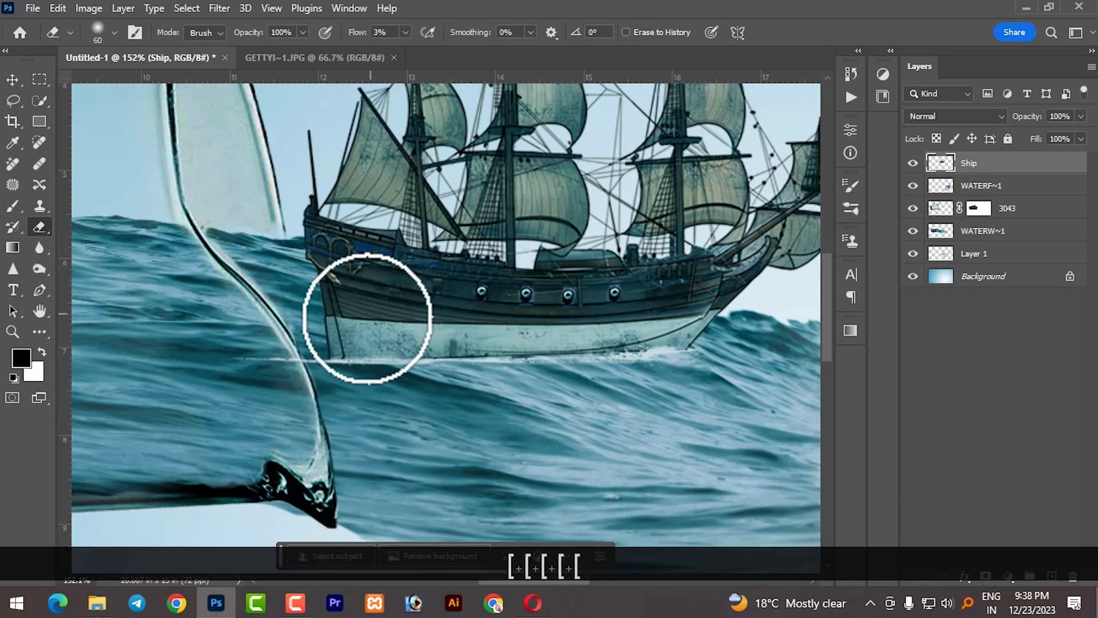
{"action": "left_click", "coordinate": [405, 33]}
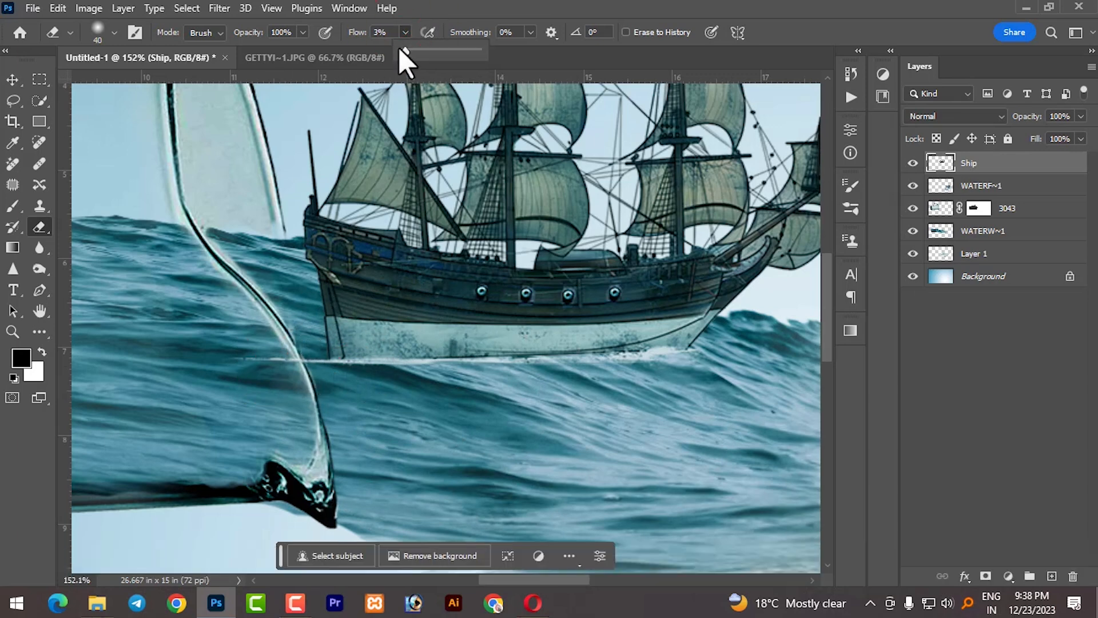
{"action": "left_click_drag", "start_coordinate": [475, 49], "coordinate": [447, 64]}
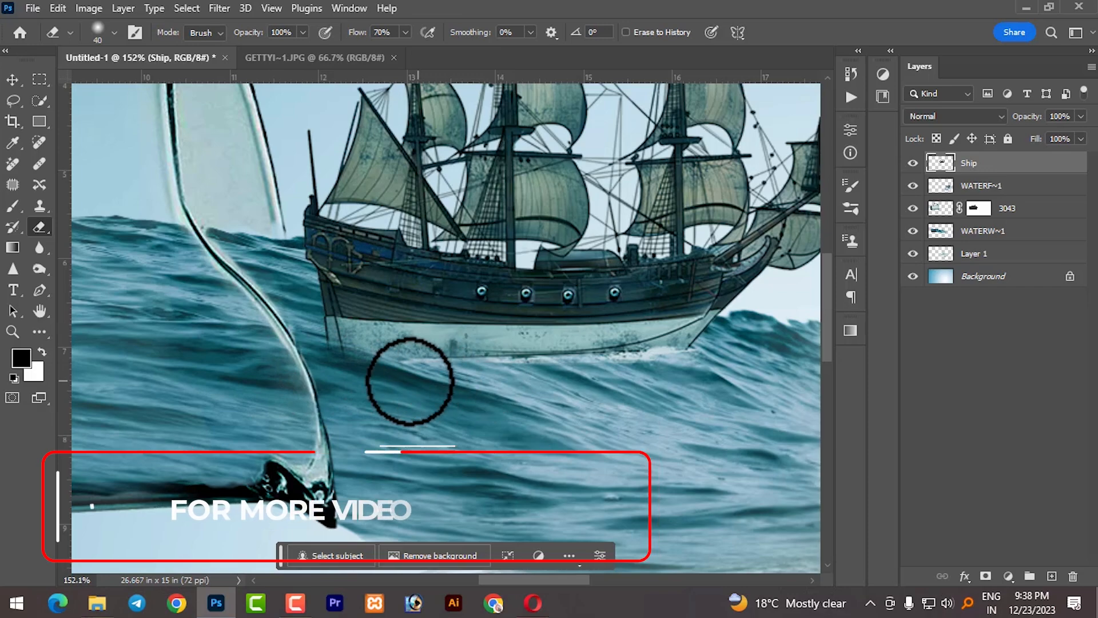
{"action": "mouse_move", "coordinate": [669, 367]}
{"action": "left_mouse_down"}
{"action": "mouse_move", "coordinate": [724, 358]}
{"action": "mouse_move", "coordinate": [643, 376]}
{"action": "mouse_move", "coordinate": [451, 379]}
{"action": "mouse_move", "coordinate": [722, 361]}
{"action": "mouse_move", "coordinate": [763, 362]}
{"action": "left_mouse_up"}
{"action": "scroll", "coordinate": [704, 409], "scroll_direction": "down", "scroll_amount": 8}
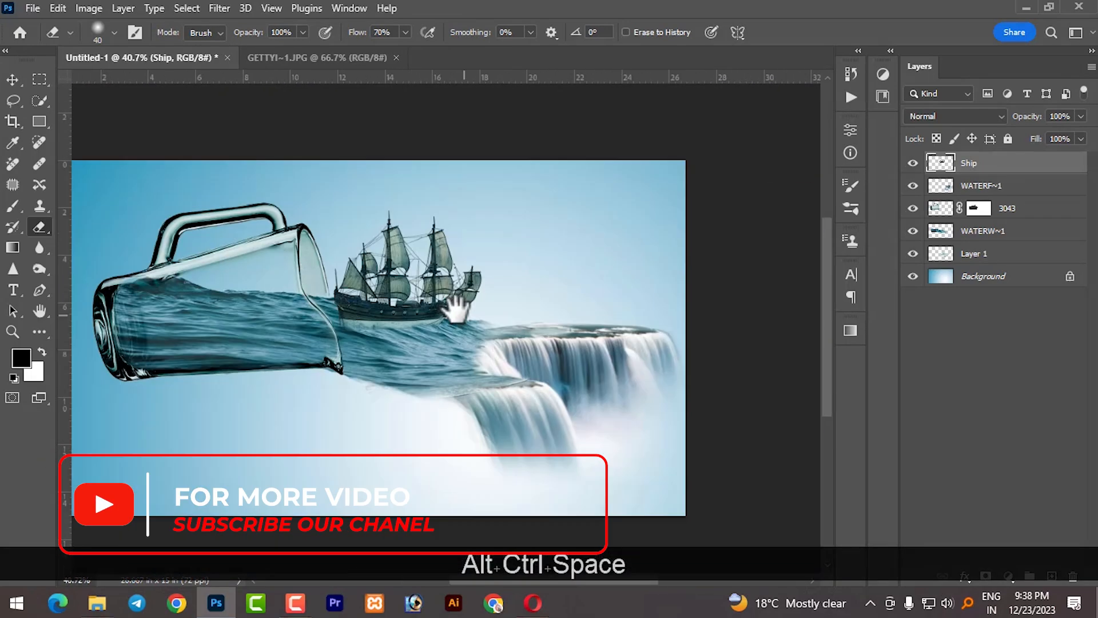
Move the waterfall slightly toward the jug
{"action": "mouse_move", "coordinate": [457, 312]}
{"action": "left_mouse_down"}
{"action": "mouse_move", "coordinate": [466, 376]}
{"action": "mouse_move", "coordinate": [529, 394]}
{"action": "left_mouse_up"}
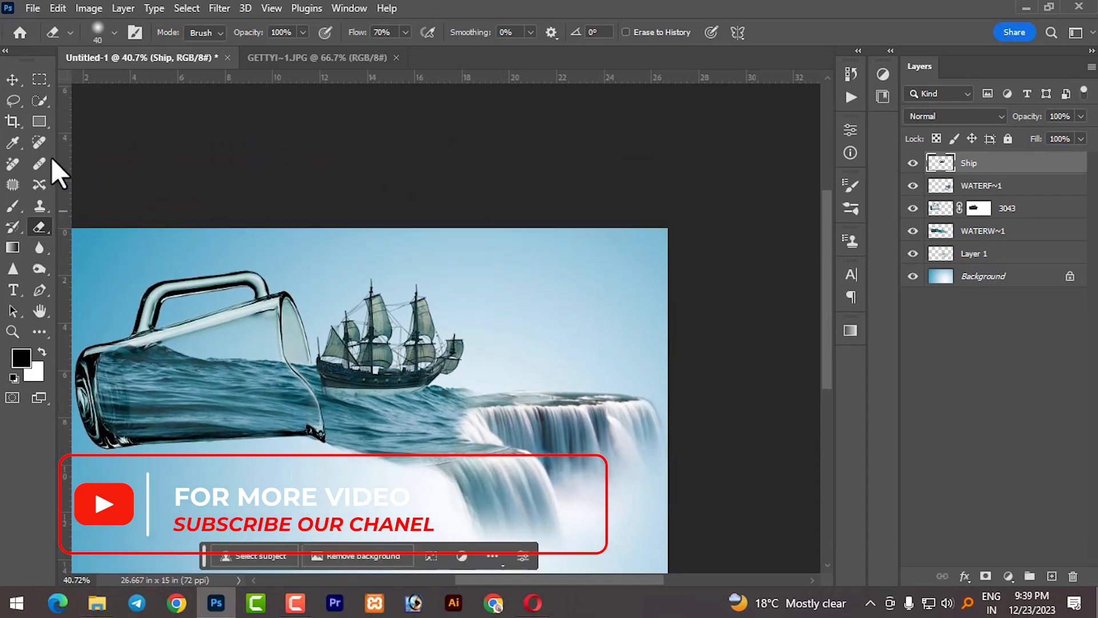
{"action": "key", "text": "v"}
{"action": "mouse_move", "coordinate": [508, 481]}
{"action": "left_mouse_down"}
{"action": "mouse_move", "coordinate": [482, 479]}
{"action": "mouse_move", "coordinate": [498, 483]}
{"action": "left_mouse_up"}
{"action": "left_click", "coordinate": [414, 466]}
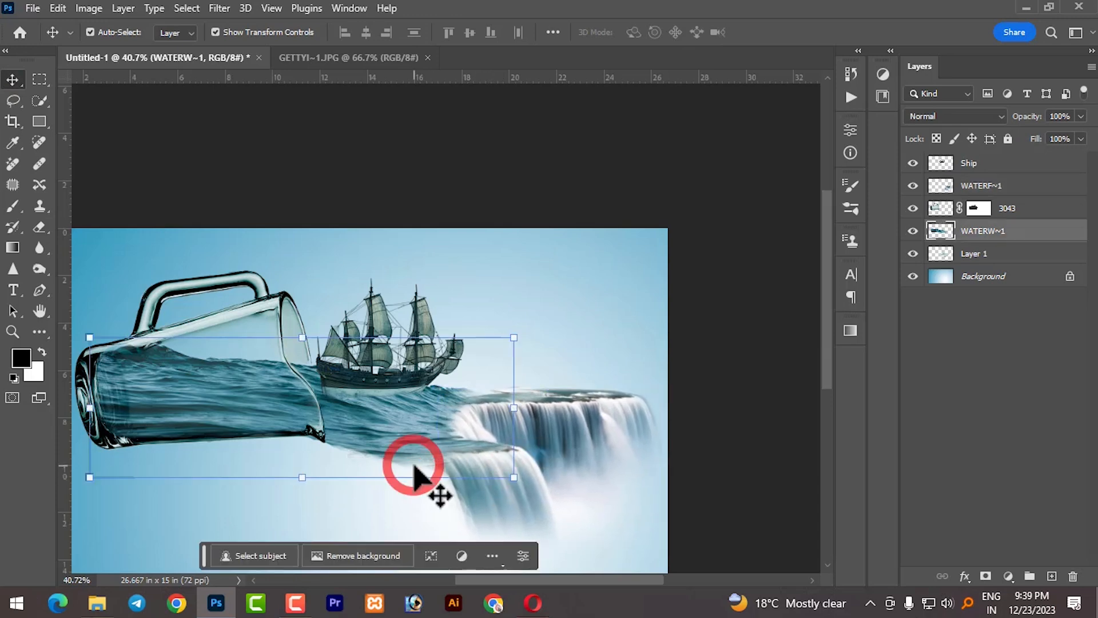
{"action": "left_click", "coordinate": [967, 254]}
{"action": "left_click_drag", "start_coordinate": [413, 467], "coordinate": [412, 460]}
{"action": "key", "text": "ctrl+z"}
{"action": "left_click", "coordinate": [969, 258]}
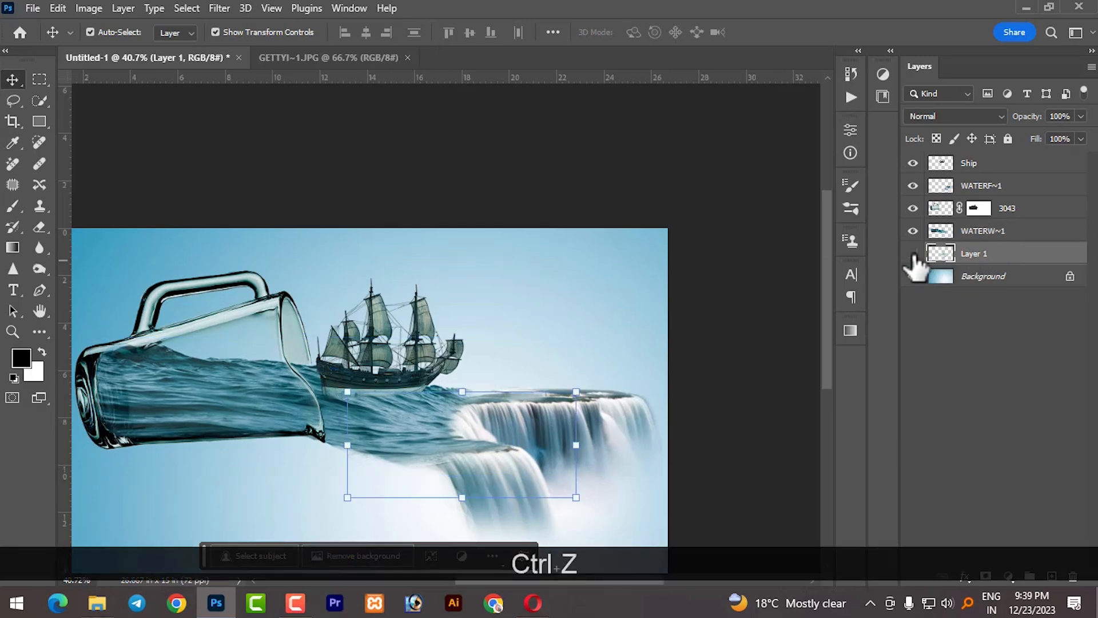
{"action": "left_click", "coordinate": [430, 467]}
Nudge the surf patch on Layer 1 upward and slightly right behind the wave and the waterfall
{"action": "left_click", "coordinate": [972, 256]}
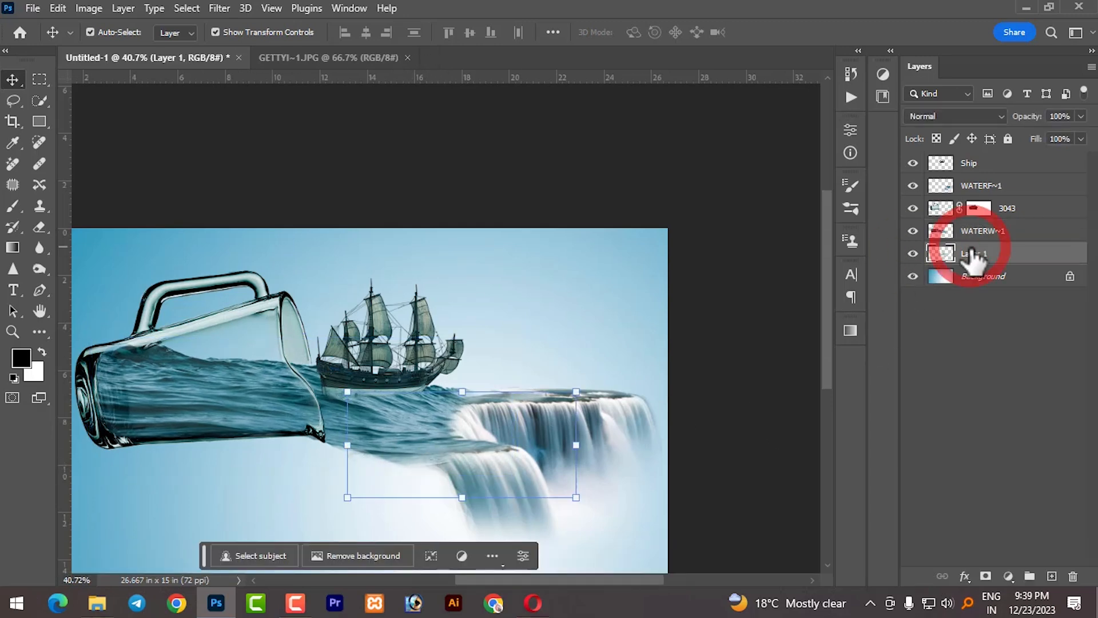
{"action": "key", "text": "Up"}
{"action": "key", "text": "Up"}
{"action": "key", "text": "Up"}
{"action": "key", "text": "Up"}
{"action": "key", "text": "Up"}
{"action": "key", "text": "Right"}
{"action": "key", "text": "Right"}
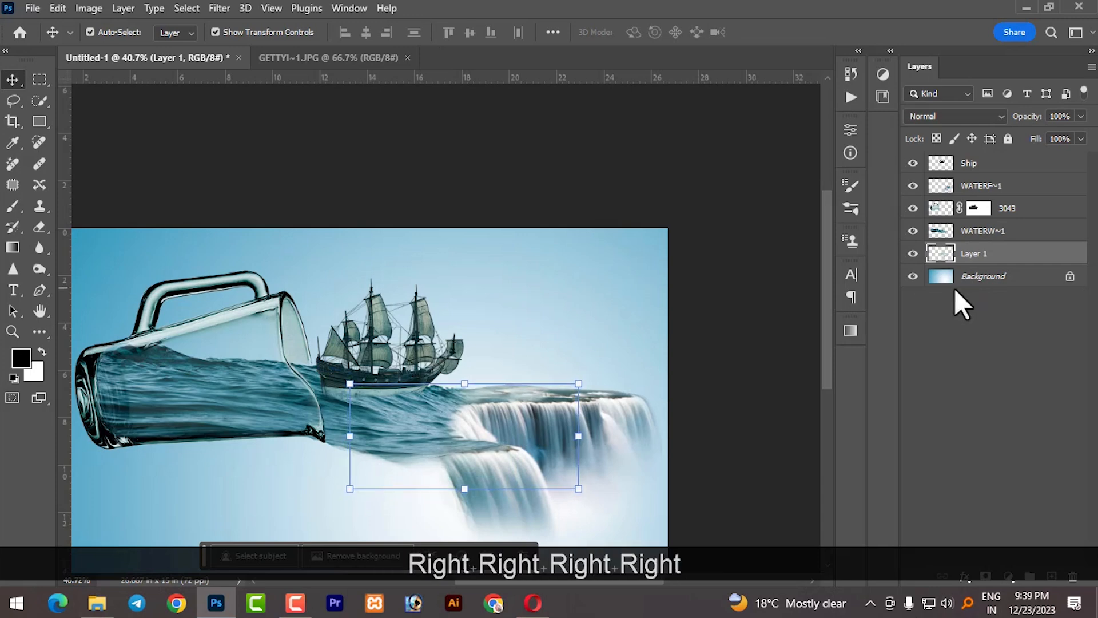
{"action": "key", "text": "Right"}
{"action": "key", "text": "Right"}
{"action": "left_click", "coordinate": [731, 446]}
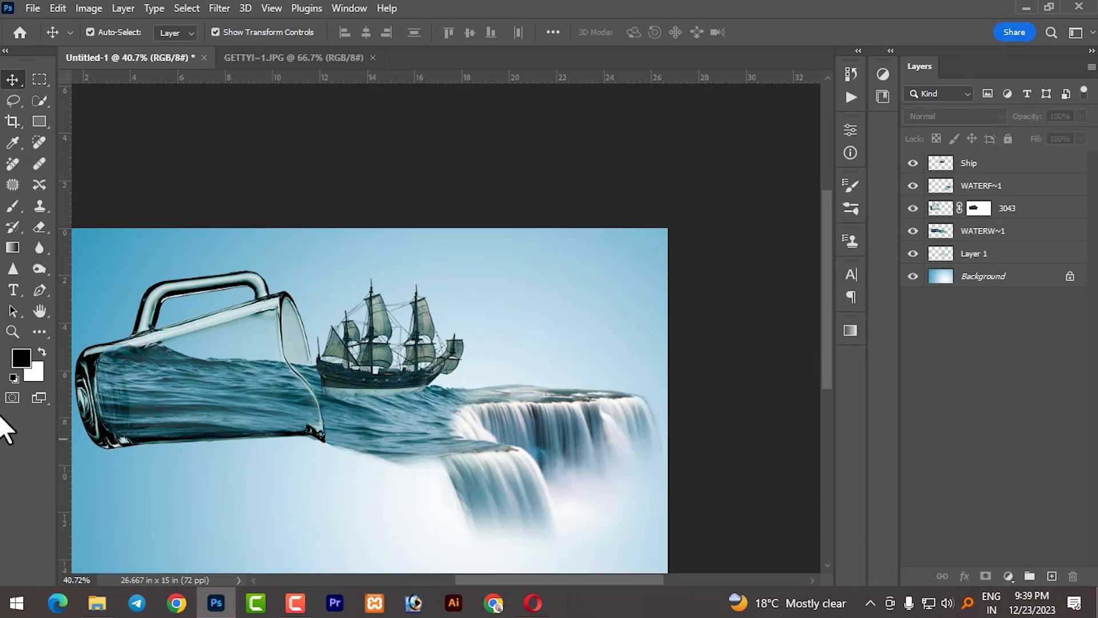
Toggle the surf patch and wave layers' visibility to examine how each forms the lower edge of the water
{"action": "left_click", "coordinate": [399, 458]}
{"action": "left_click", "coordinate": [966, 256]}
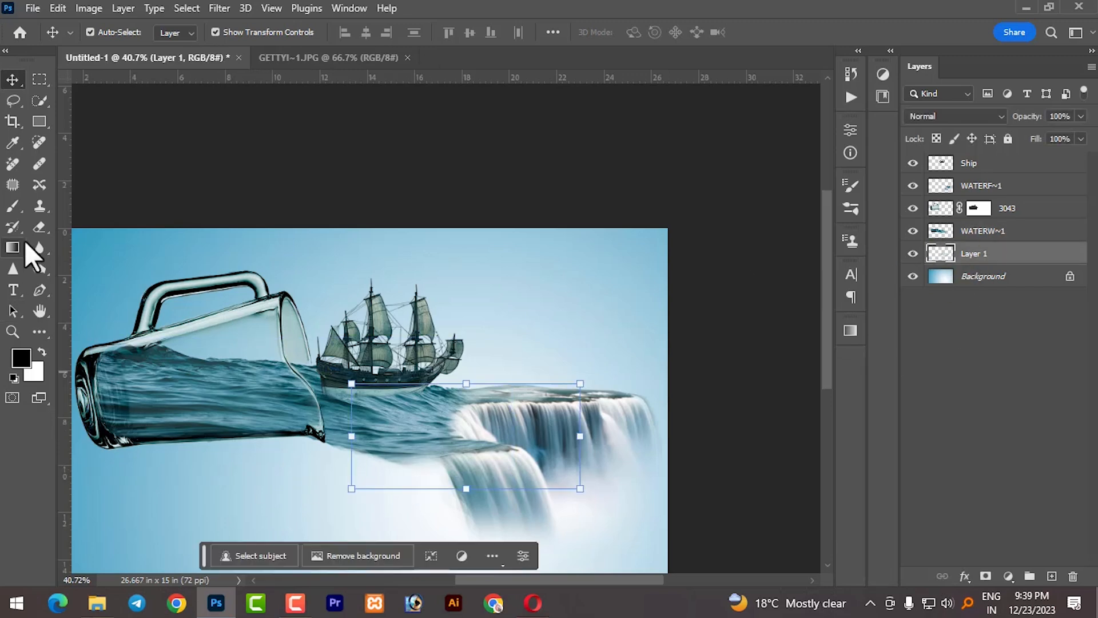
{"action": "left_click", "coordinate": [39, 227]}
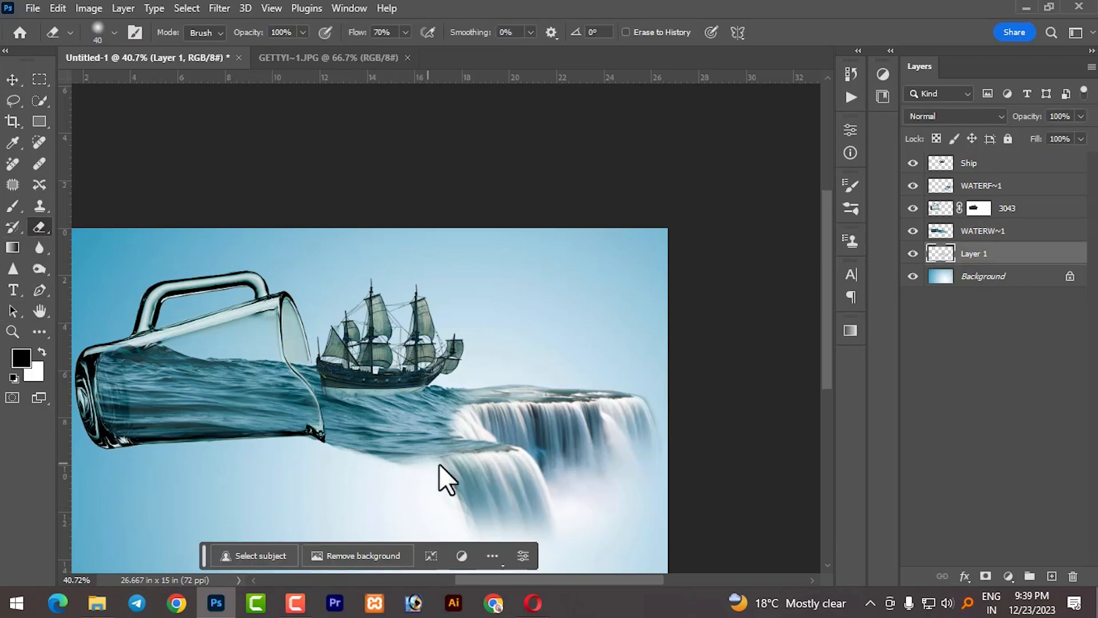
{"action": "left_click", "coordinate": [914, 253]}
{"action": "left_click", "coordinate": [917, 231]}
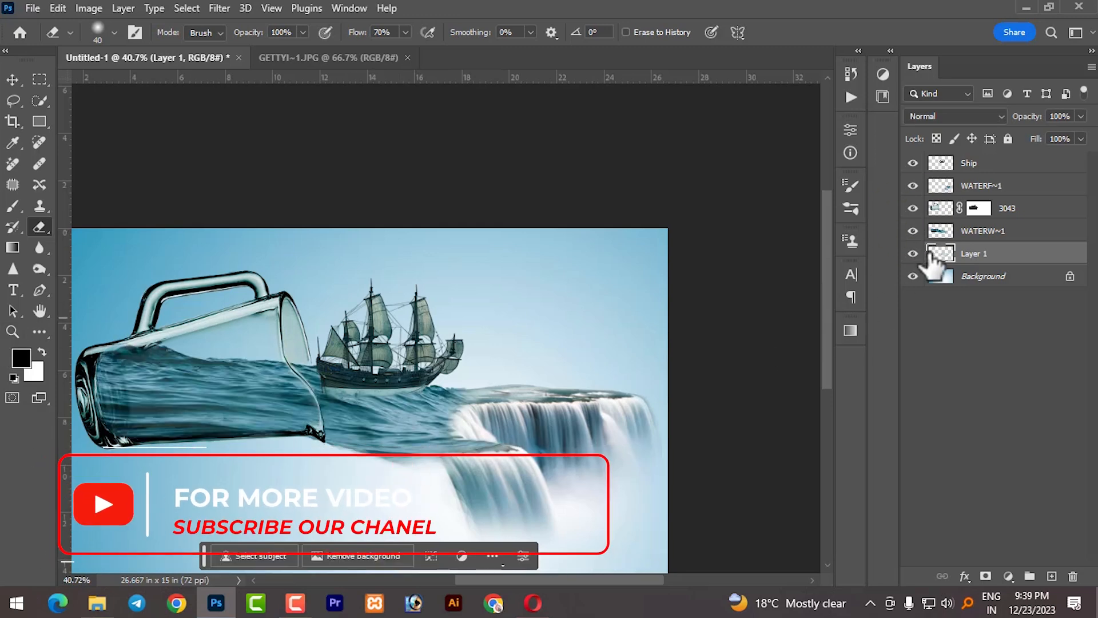
{"action": "left_click", "coordinate": [967, 231]}
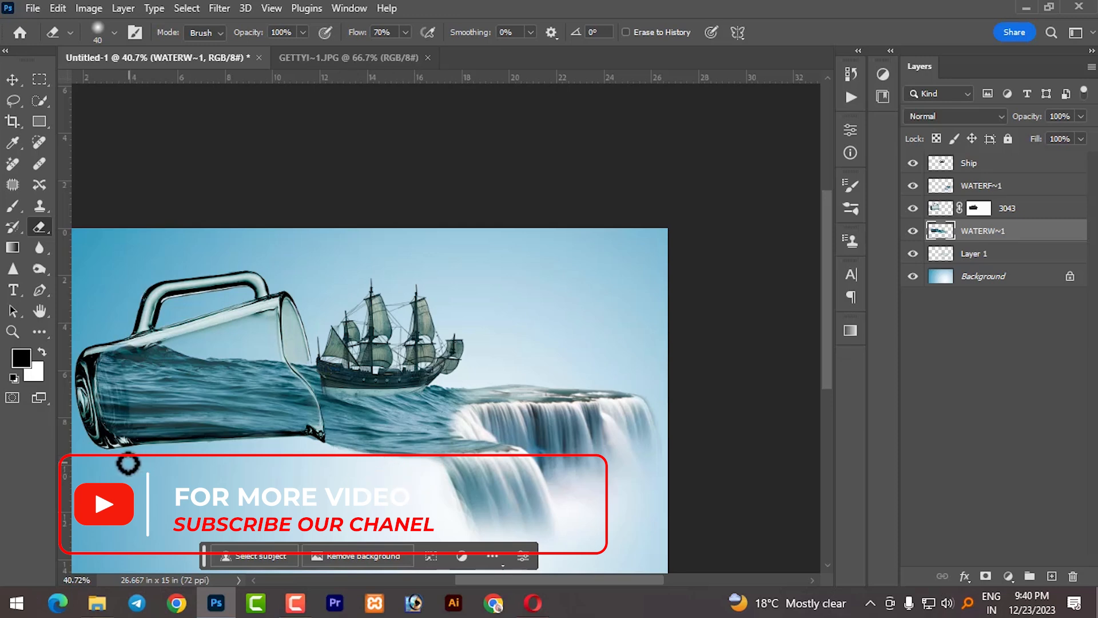
Warp the wave layer to reshape its lower edge beyond the jug and stretch its far end into the waterfall
{"action": "left_click", "coordinate": [12, 80]}
{"action": "left_click", "coordinate": [354, 409]}
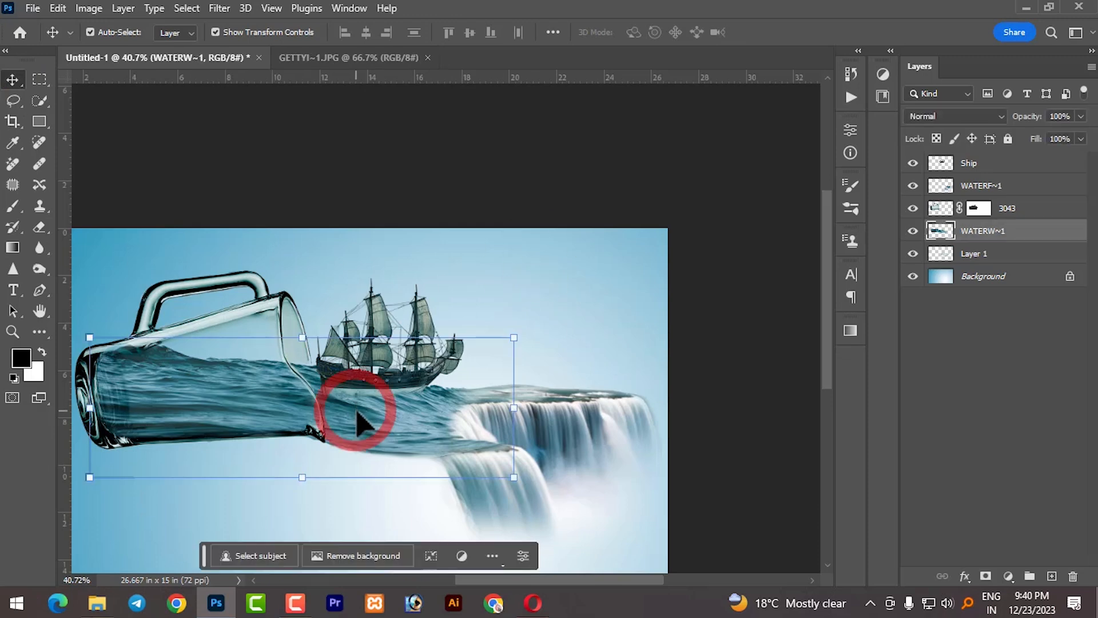
{"action": "key", "text": "ctrl+t"}
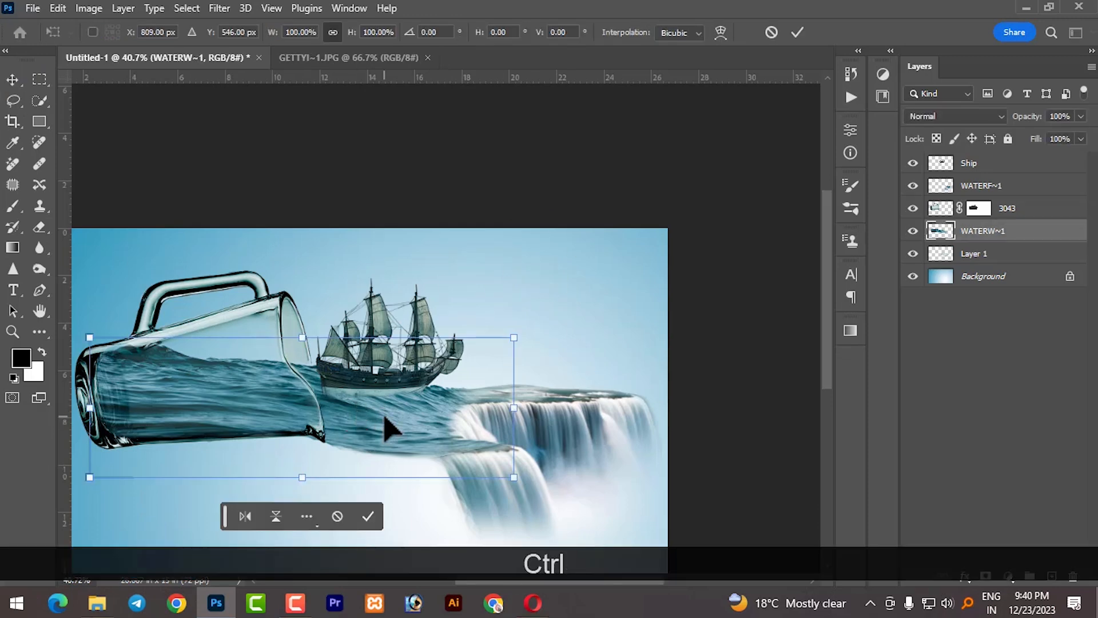
{"action": "right_click", "coordinate": [385, 420]}
{"action": "left_click", "coordinate": [423, 183]}
{"action": "mouse_move", "coordinate": [385, 421]}
{"action": "left_mouse_down"}
{"action": "mouse_move", "coordinate": [361, 418]}
{"action": "mouse_move", "coordinate": [369, 413]}
{"action": "mouse_move", "coordinate": [289, 368]}
{"action": "mouse_move", "coordinate": [373, 418]}
{"action": "left_mouse_up"}
{"action": "left_click_drag", "start_coordinate": [440, 400], "coordinate": [449, 402]}
{"action": "left_click_drag", "start_coordinate": [520, 437], "coordinate": [547, 431]}
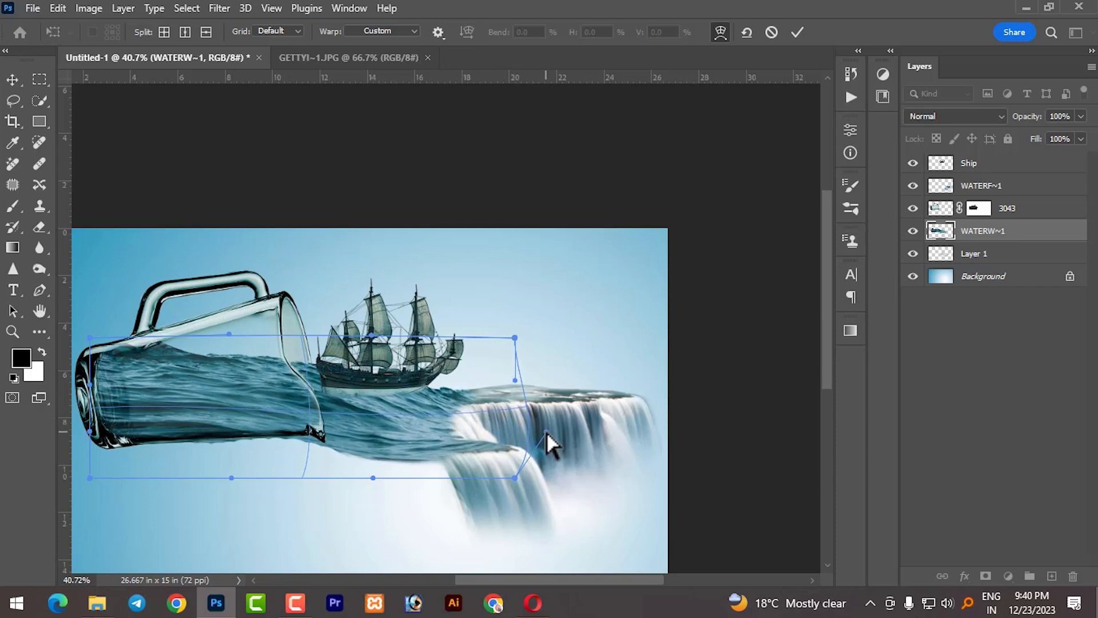
{"action": "left_click", "coordinate": [384, 516]}
Move the waterfall closer to the jug to overlap the warped wave, and shift the ship slightly toward the jug
{"action": "left_click_drag", "start_coordinate": [579, 426], "coordinate": [548, 423]}
{"action": "left_click", "coordinate": [728, 448]}
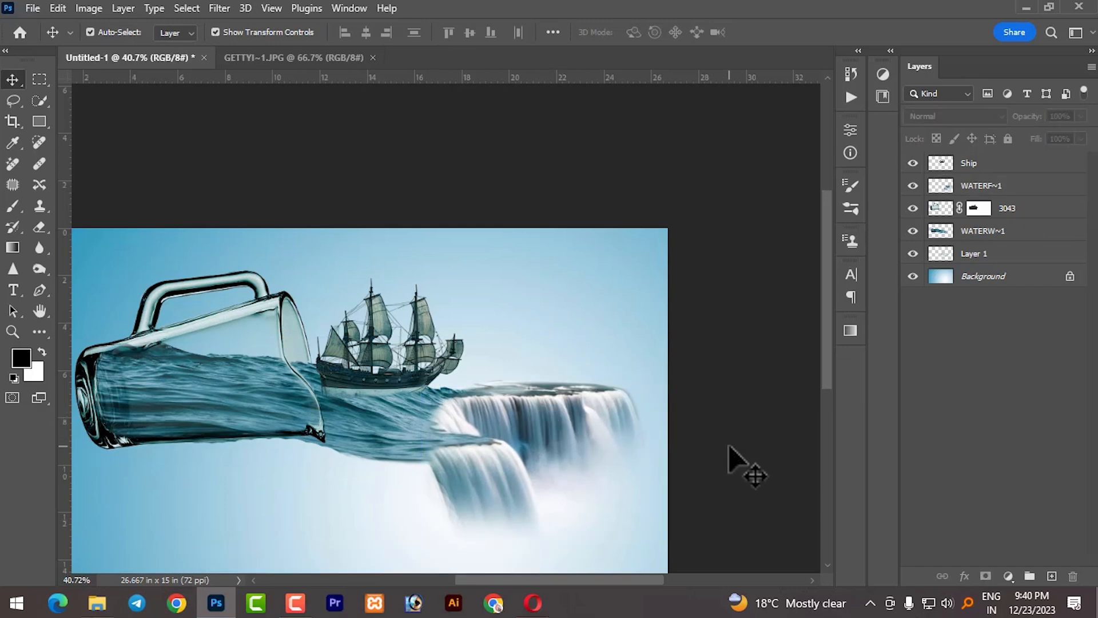
{"action": "left_click_drag", "start_coordinate": [399, 376], "coordinate": [399, 381]}
{"action": "left_click", "coordinate": [552, 334]}
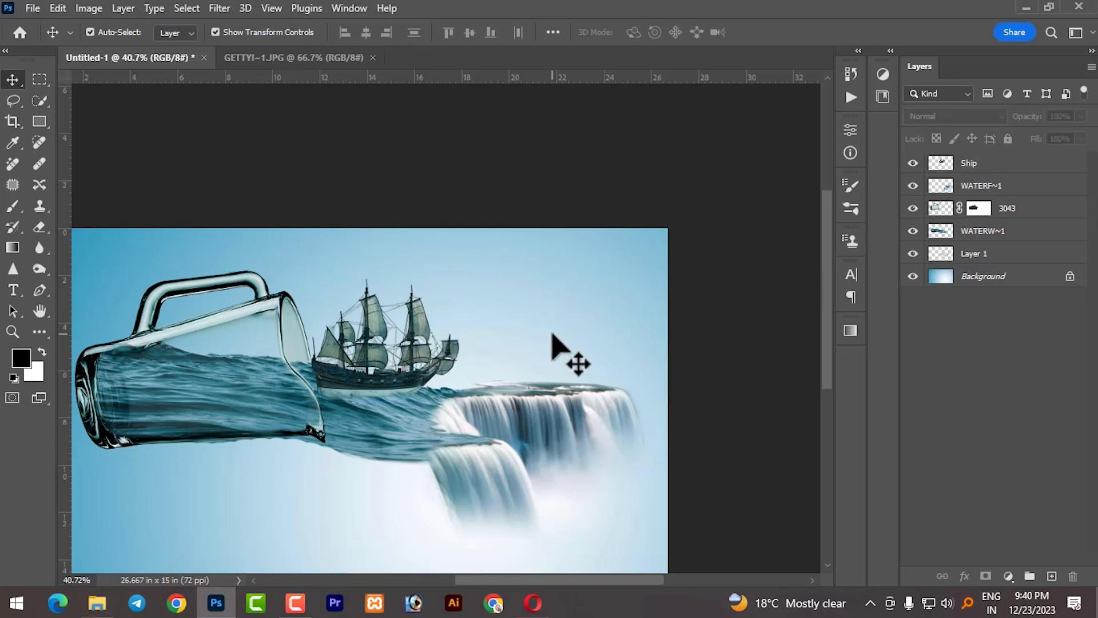
{"action": "left_click", "coordinate": [333, 458]}
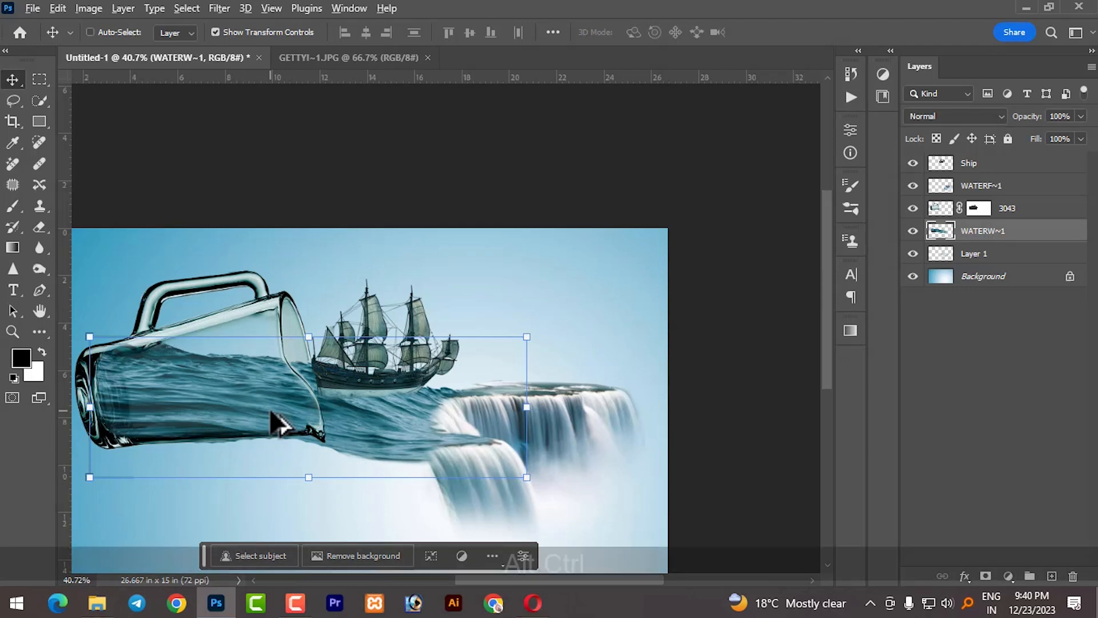
{"action": "scroll", "coordinate": [284, 422], "scroll_direction": "up", "scroll_amount": 2, "text": "alt"}
{"action": "left_click", "coordinate": [39, 228]}
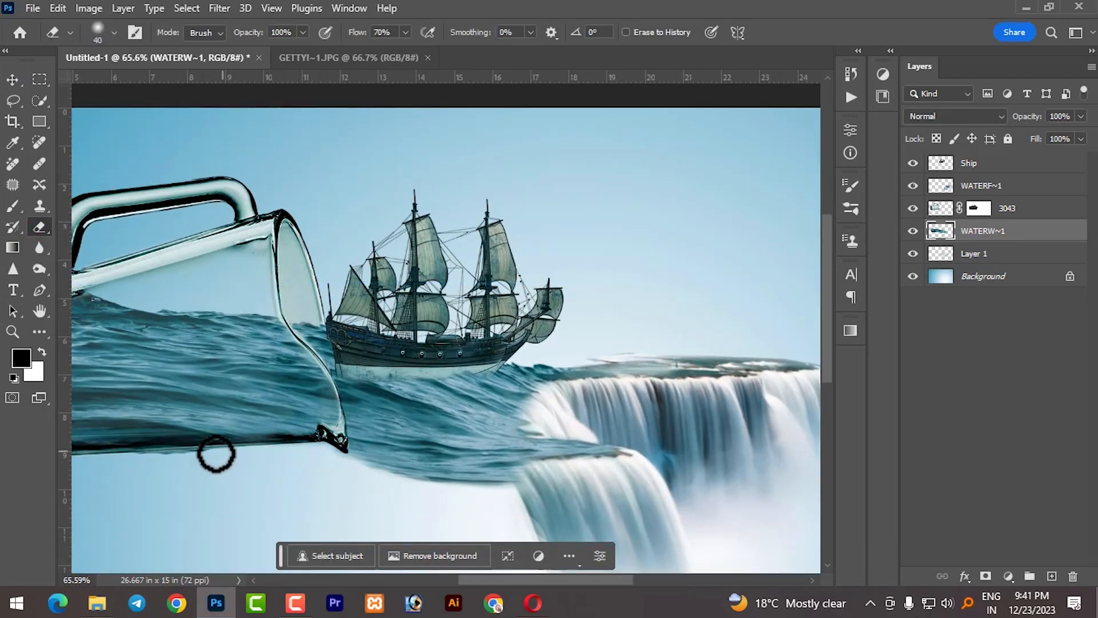
{"action": "key", "text": "space"}
{"action": "left_click_drag", "start_coordinate": [221, 399], "coordinate": [292, 386]}
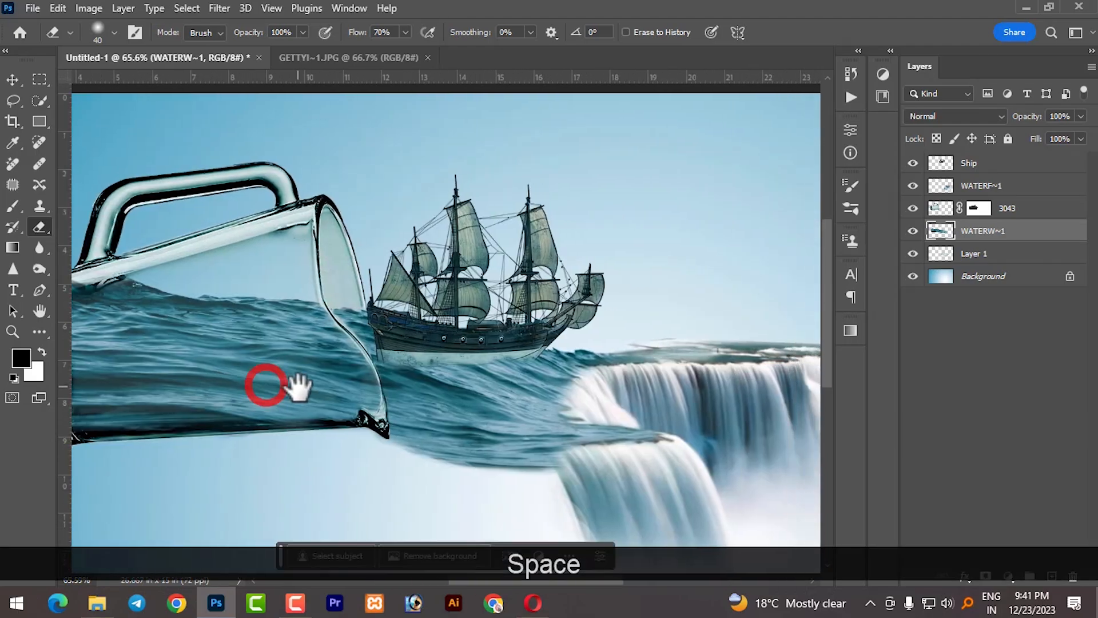
Place the Stone image beneath the water beyond the jug's mouth and move its layer to the top of the stack
{"action": "left_click", "coordinate": [12, 79]}
{"action": "left_click", "coordinate": [98, 602]}
{"action": "left_click_drag", "start_coordinate": [744, 227], "coordinate": [382, 504]}
{"action": "left_click_drag", "start_coordinate": [443, 379], "coordinate": [397, 513]}
{"action": "left_click_drag", "start_coordinate": [1030, 230], "coordinate": [1028, 160]}
Duplicate the rock toward the waterfall, then scale the original to 74.47% and tuck it against the copy under the jug's rim
{"action": "left_click_drag", "start_coordinate": [386, 482], "coordinate": [463, 449]}
{"action": "left_click", "coordinate": [711, 241]}
{"action": "scroll", "coordinate": [440, 437], "scroll_direction": "down", "scroll_amount": 4}
{"action": "left_click", "coordinate": [365, 455], "text": "ctrl"}
{"action": "left_click_drag", "start_coordinate": [477, 394], "coordinate": [439, 416]}
{"action": "left_click_drag", "start_coordinate": [375, 458], "coordinate": [380, 439]}
{"action": "left_click", "coordinate": [666, 285]}
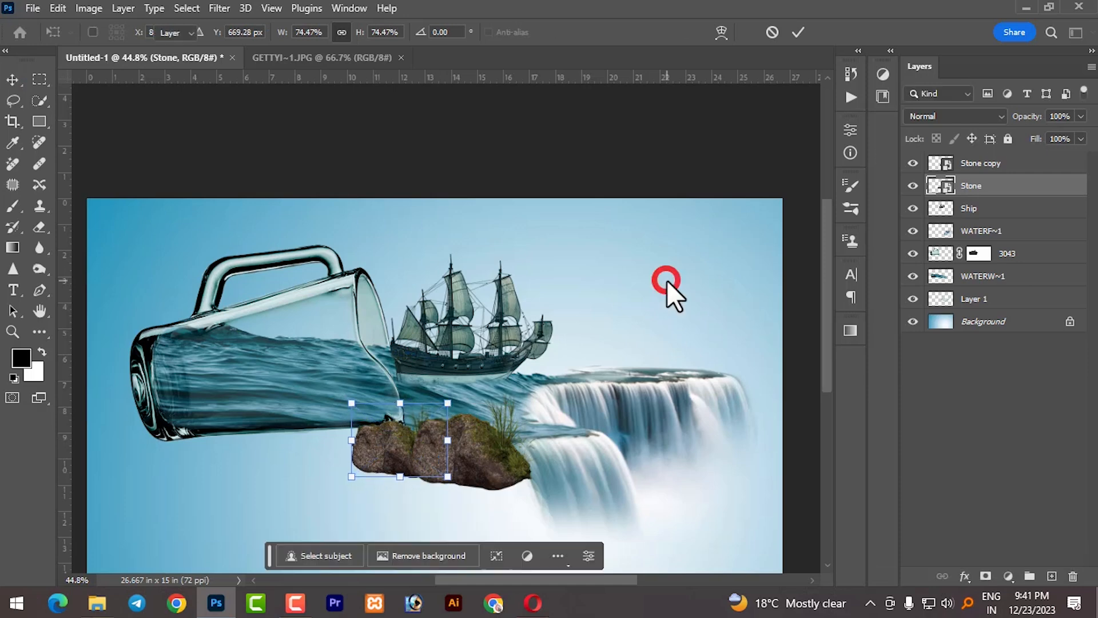
Duplicate the smaller rock farther under the jug and group the three rock layers
{"action": "left_click_drag", "start_coordinate": [386, 460], "coordinate": [325, 456]}
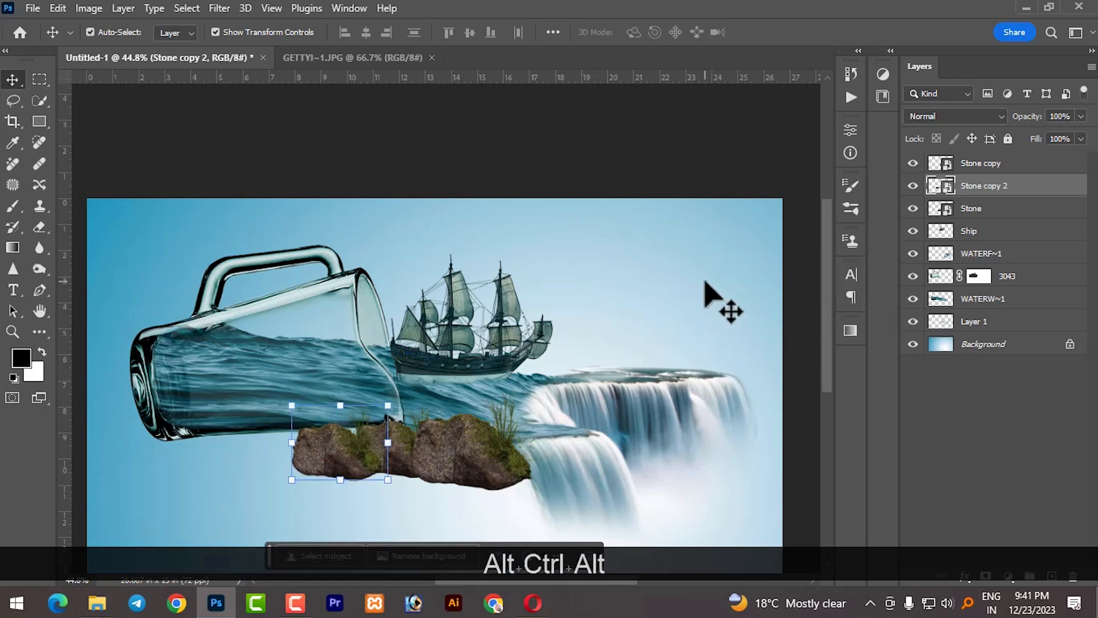
{"action": "left_click", "coordinate": [706, 281]}
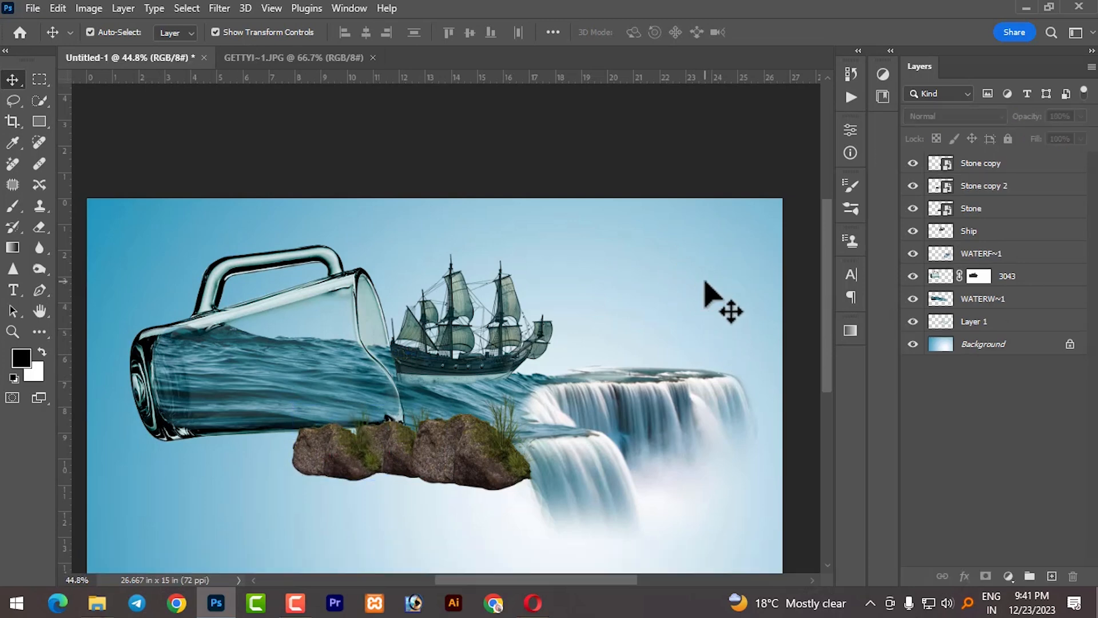
{"action": "left_click", "coordinate": [482, 446]}
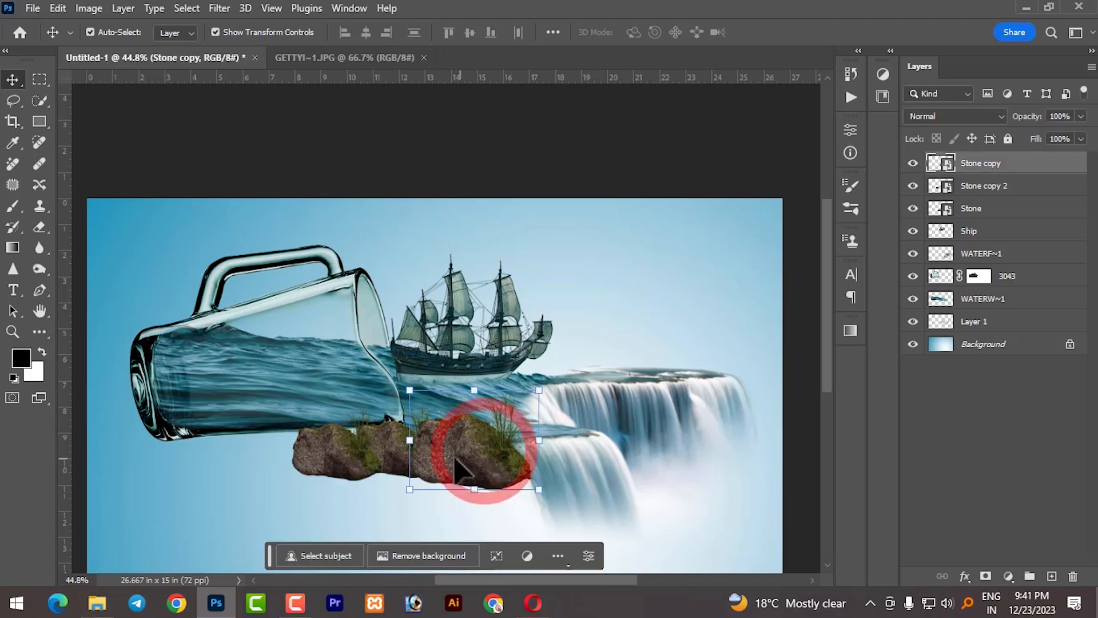
{"action": "left_click", "coordinate": [387, 443], "text": "shift"}
{"action": "left_click", "coordinate": [332, 458], "text": "shift"}
{"action": "key", "text": "ctrl+shift+g"}
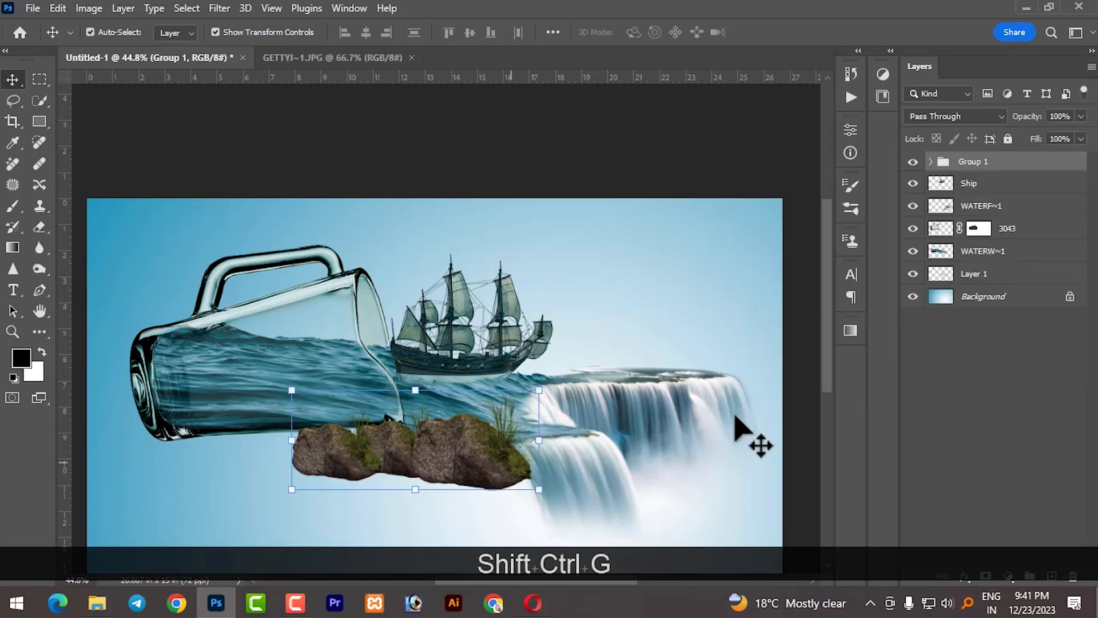
Add an Exposure adjustment clipped to the rock group and lower the exposure to darken the rocks
{"action": "left_click", "coordinate": [1008, 576]}
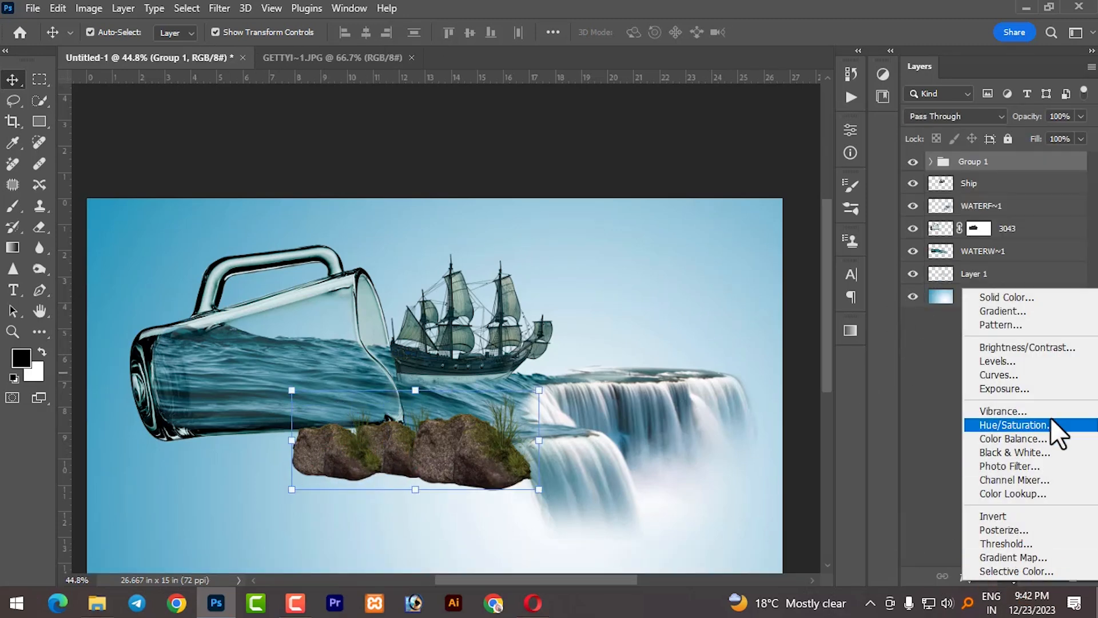
{"action": "left_click", "coordinate": [1027, 391]}
{"action": "left_click_drag", "start_coordinate": [735, 216], "coordinate": [711, 217]}
{"action": "left_click", "coordinate": [712, 411]}
{"action": "left_click", "coordinate": [806, 123]}
Paint the Exposure mask with a soft dark brush over the rocks' upper surfaces and grass to restore their brightness
{"action": "key", "text": "b"}
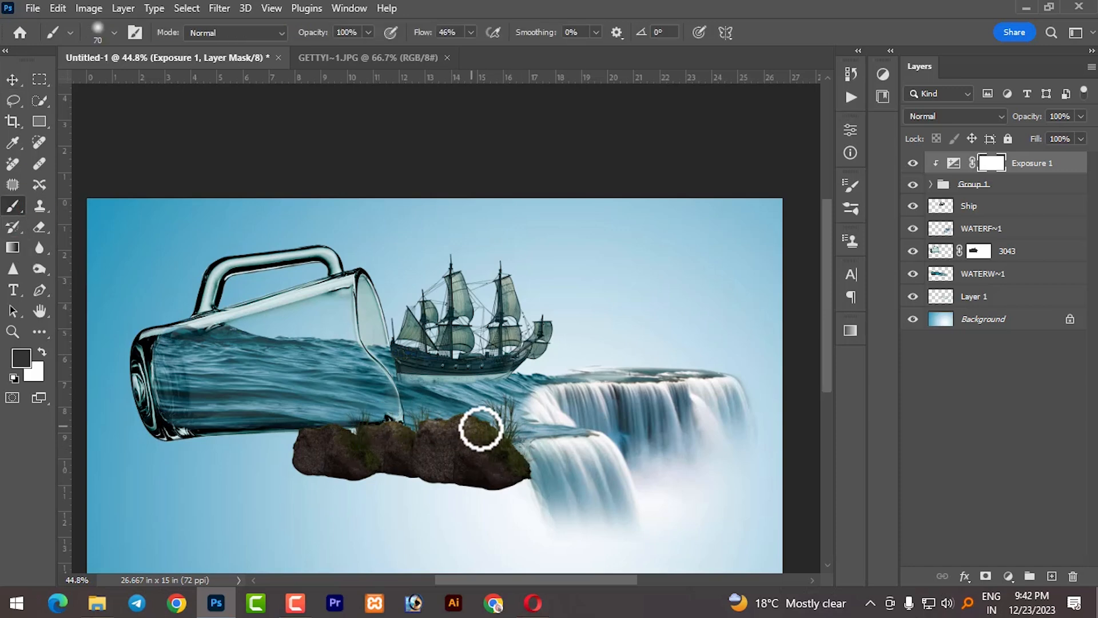
{"action": "mouse_move", "coordinate": [518, 470]}
{"action": "left_mouse_down"}
{"action": "mouse_move", "coordinate": [458, 419]}
{"action": "mouse_move", "coordinate": [439, 433]}
{"action": "left_mouse_up"}
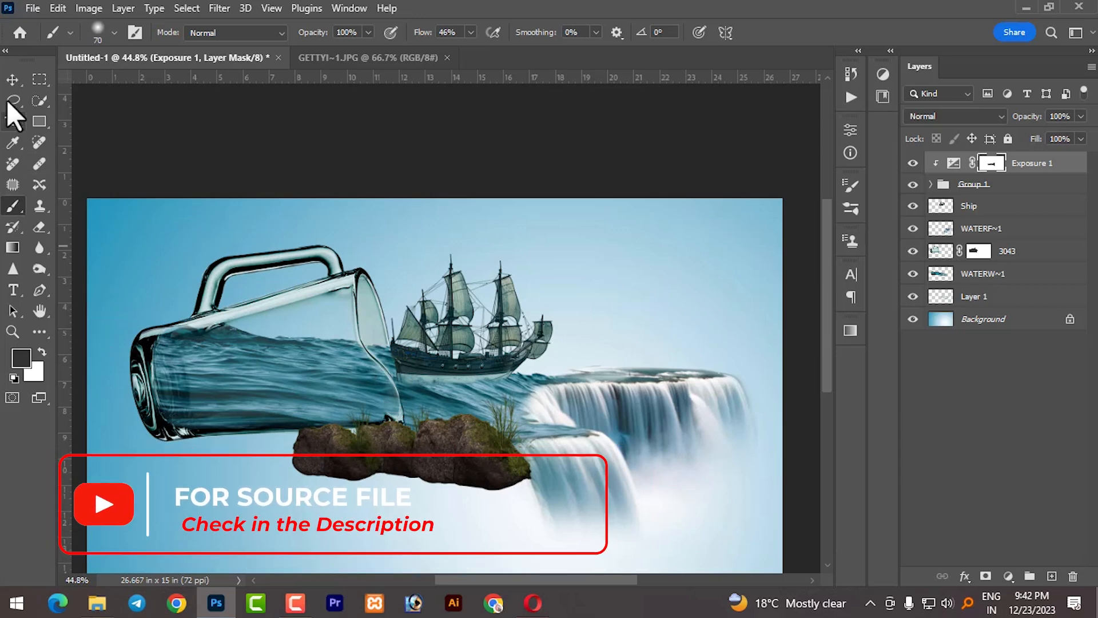
{"action": "left_click", "coordinate": [12, 81]}
{"action": "left_click", "coordinate": [677, 317]}
Create a new layer directly above the background and dab a soft black 400 px brush spot at 79% flow beneath the jug
{"action": "left_click", "coordinate": [1052, 576]}
{"action": "left_click_drag", "start_coordinate": [981, 164], "coordinate": [981, 312]}
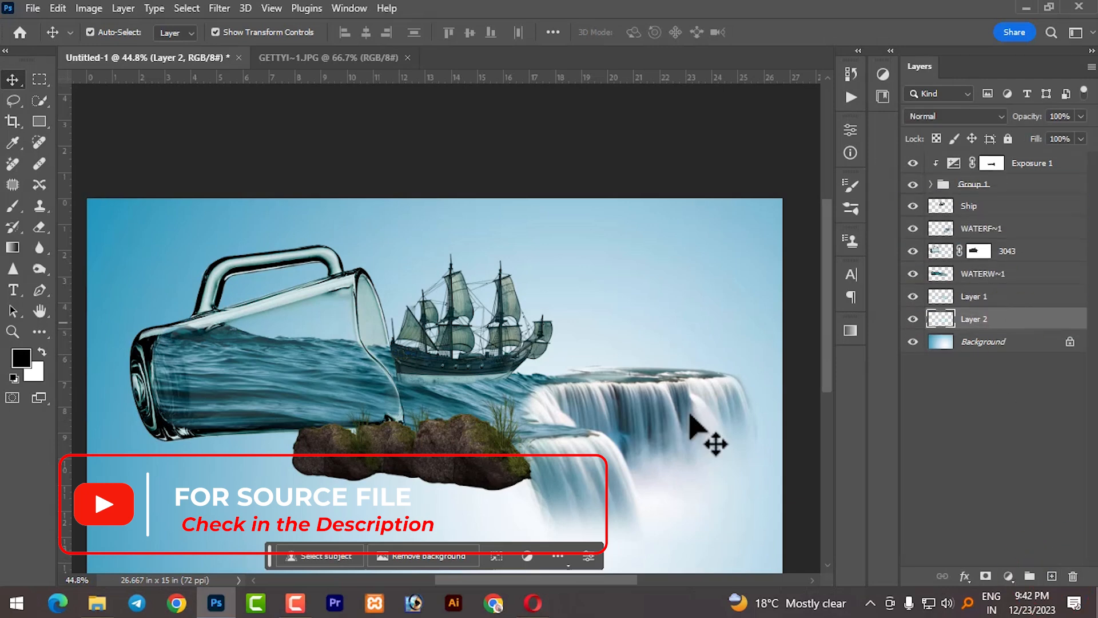
{"action": "left_click", "coordinate": [13, 207]}
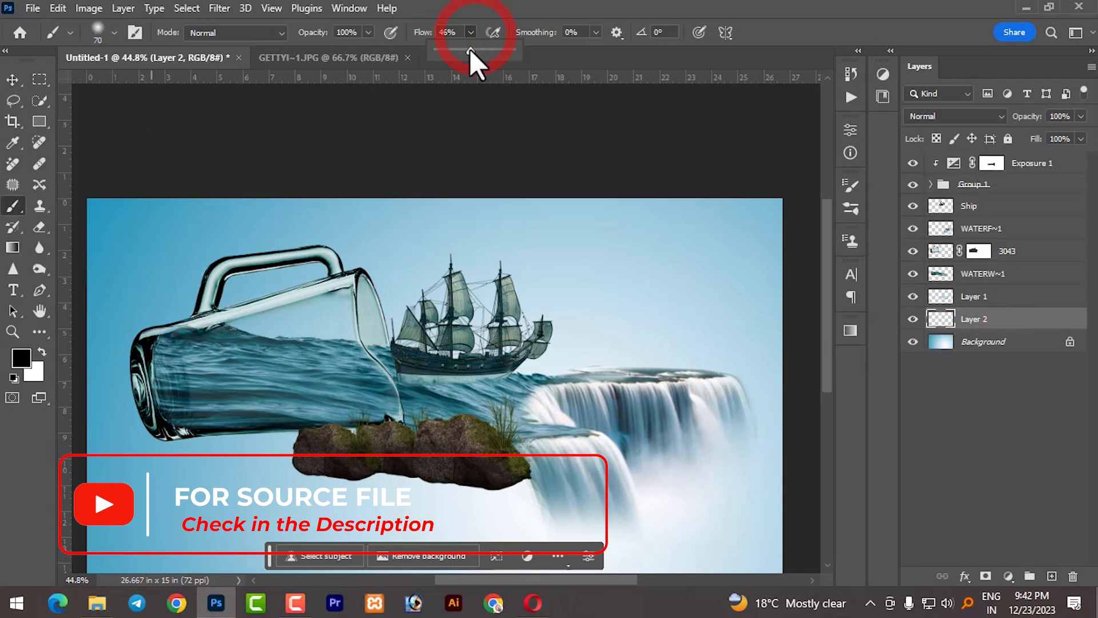
{"action": "left_click_drag", "start_coordinate": [470, 50], "coordinate": [492, 57]}
{"action": "key", "text": "bracketright"}
{"action": "key", "text": "bracketright"}
{"action": "key", "text": "bracketright"}
{"action": "key", "text": "bracketright"}
{"action": "key", "text": "bracketright"}
{"action": "key", "text": "bracketright"}
{"action": "key", "text": "bracketright"}
{"action": "key", "text": "bracketright"}
{"action": "key", "text": "bracketright"}
{"action": "key", "text": "bracketright"}
{"action": "key", "text": "bracketright"}
{"action": "key", "text": "bracketright"}
{"action": "key", "text": "bracketright"}
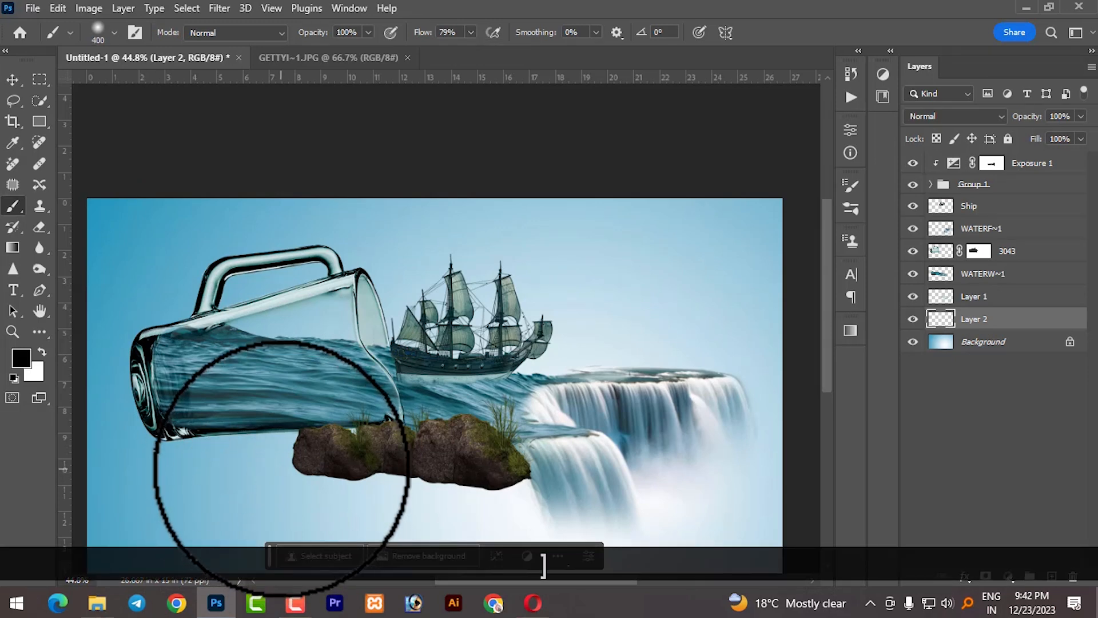
{"action": "left_click", "coordinate": [269, 446]}
Flatten the black spot into a thin, wide shadow beneath the jug and duplicate it twice to extend under the rocks
{"action": "left_click", "coordinate": [13, 79]}
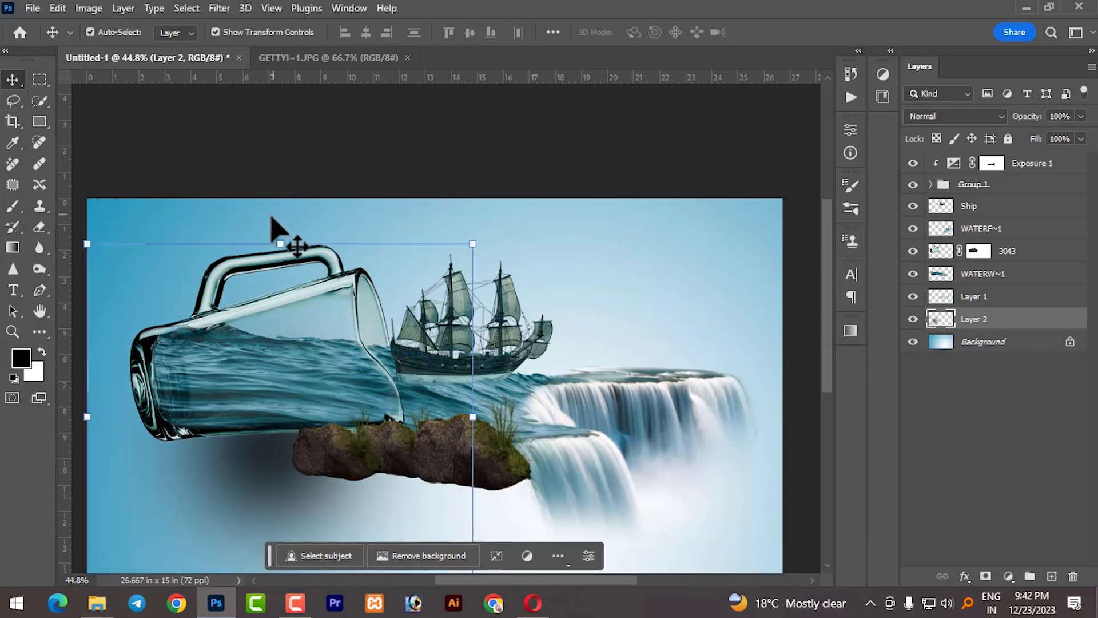
{"action": "scroll", "coordinate": [356, 312], "scroll_direction": "down", "scroll_amount": 3}
{"action": "left_click_drag", "start_coordinate": [304, 251], "coordinate": [406, 425]}
{"action": "left_click", "coordinate": [344, 439]}
{"action": "left_click", "coordinate": [292, 443]}
{"action": "left_click", "coordinate": [266, 396]}
{"action": "left_click", "coordinate": [380, 467]}
{"action": "left_click", "coordinate": [318, 404]}
{"action": "left_click_drag", "start_coordinate": [318, 403], "coordinate": [312, 408]}
{"action": "left_click", "coordinate": [293, 437]}
{"action": "left_click", "coordinate": [305, 417]}
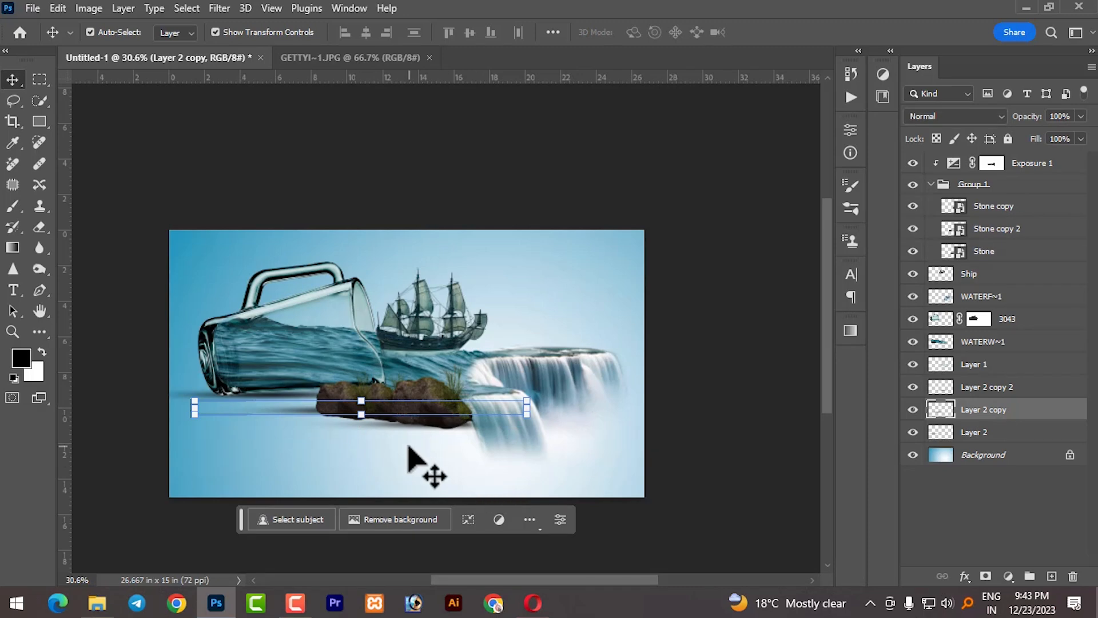
Fine-tune the positions of the shadow layers so they sit close beneath the rocks and the jug's base
{"action": "mouse_move", "coordinate": [195, 413]}
{"action": "left_mouse_down"}
{"action": "mouse_move", "coordinate": [166, 423]}
{"action": "mouse_move", "coordinate": [192, 436]}
{"action": "mouse_move", "coordinate": [198, 413]}
{"action": "left_mouse_up"}
{"action": "left_click_drag", "start_coordinate": [367, 419], "coordinate": [363, 426]}
{"action": "left_click_drag", "start_coordinate": [294, 415], "coordinate": [317, 416]}
{"action": "left_click", "coordinate": [452, 461]}
{"action": "left_click", "coordinate": [755, 399]}
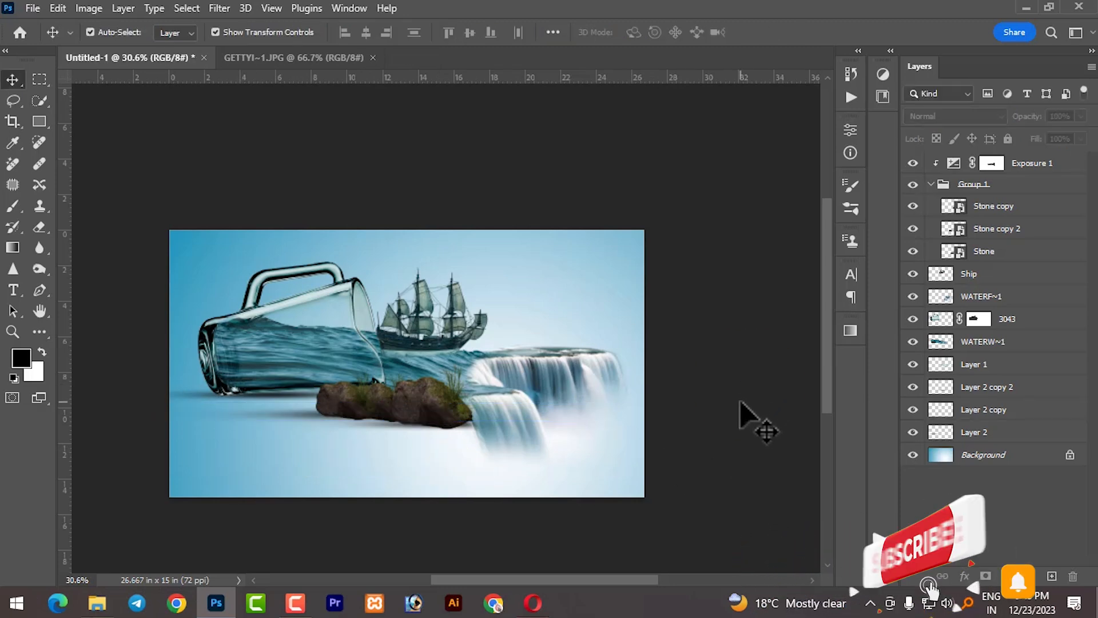
{"action": "left_click_drag", "start_coordinate": [267, 402], "coordinate": [278, 399]}
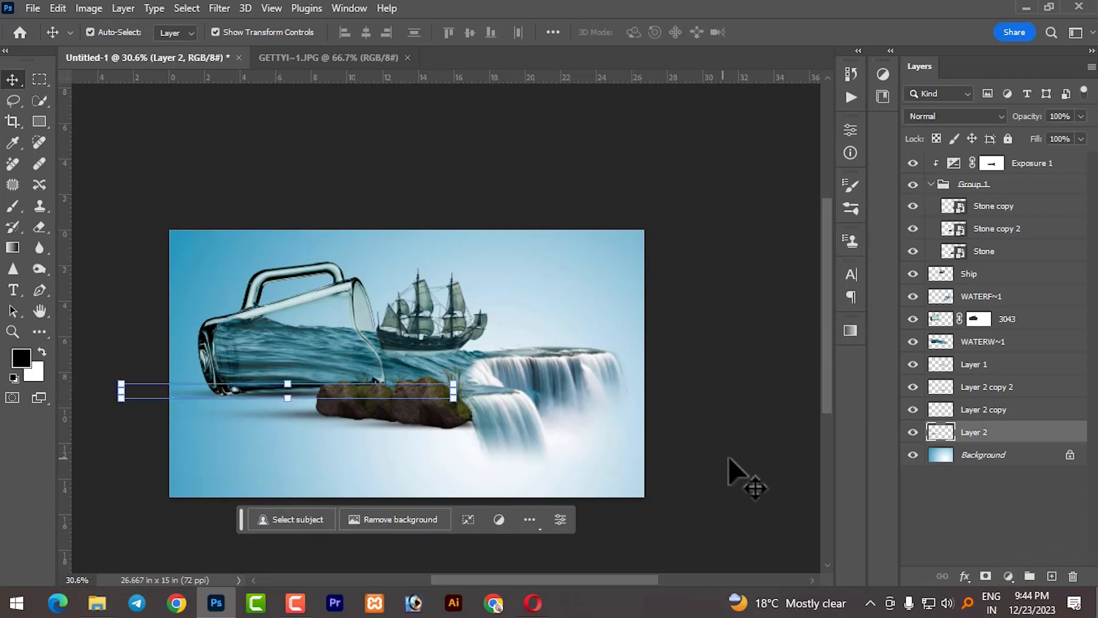
{"action": "left_click", "coordinate": [761, 457]}
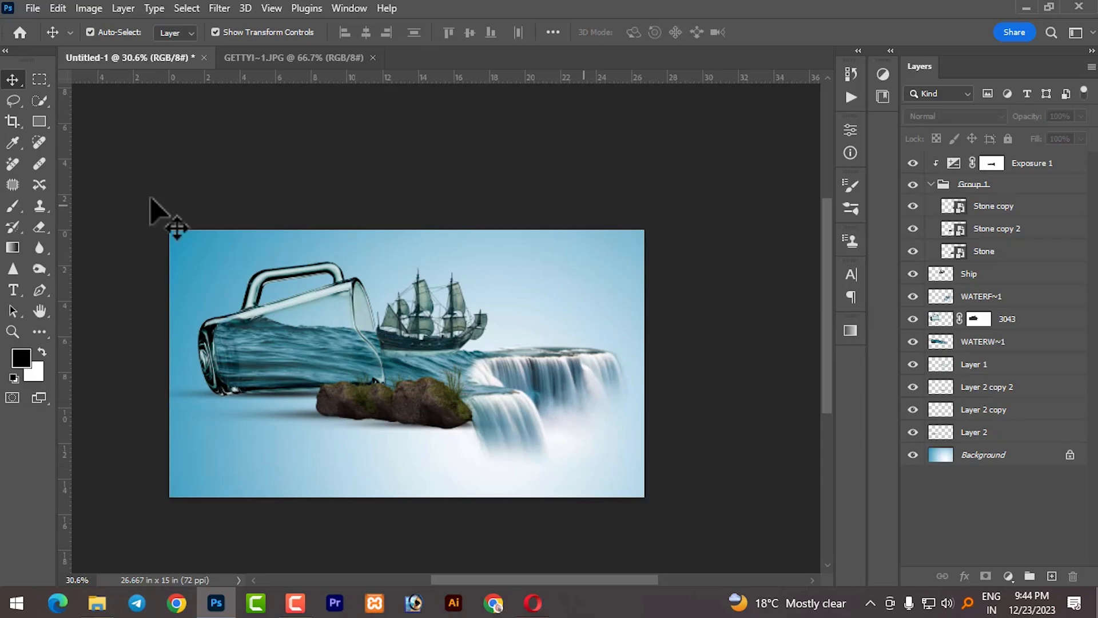
Place the Birds image at 116.60% in the sky above the waterfall
{"action": "left_click", "coordinate": [97, 603]}
{"action": "left_click_drag", "start_coordinate": [360, 235], "coordinate": [328, 495]}
{"action": "left_click_drag", "start_coordinate": [412, 374], "coordinate": [578, 303]}
{"action": "key", "text": "Return"}
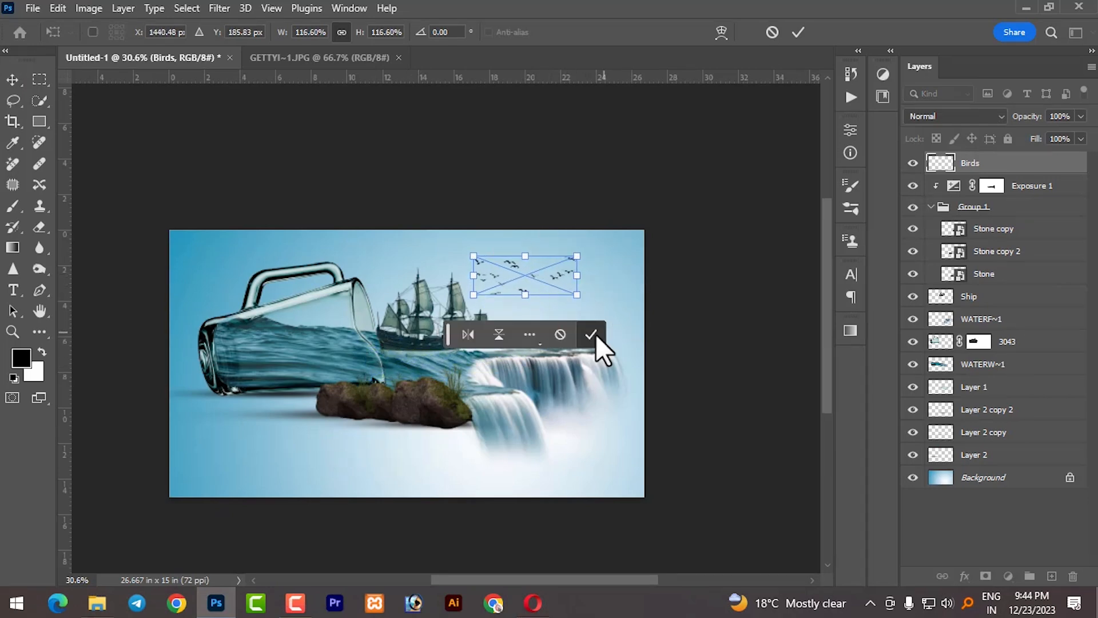
Move the Birds layer slightly up and toward the ship so the flock flies beside its masts
{"action": "scroll", "coordinate": [587, 294], "scroll_direction": "up", "scroll_amount": 4}
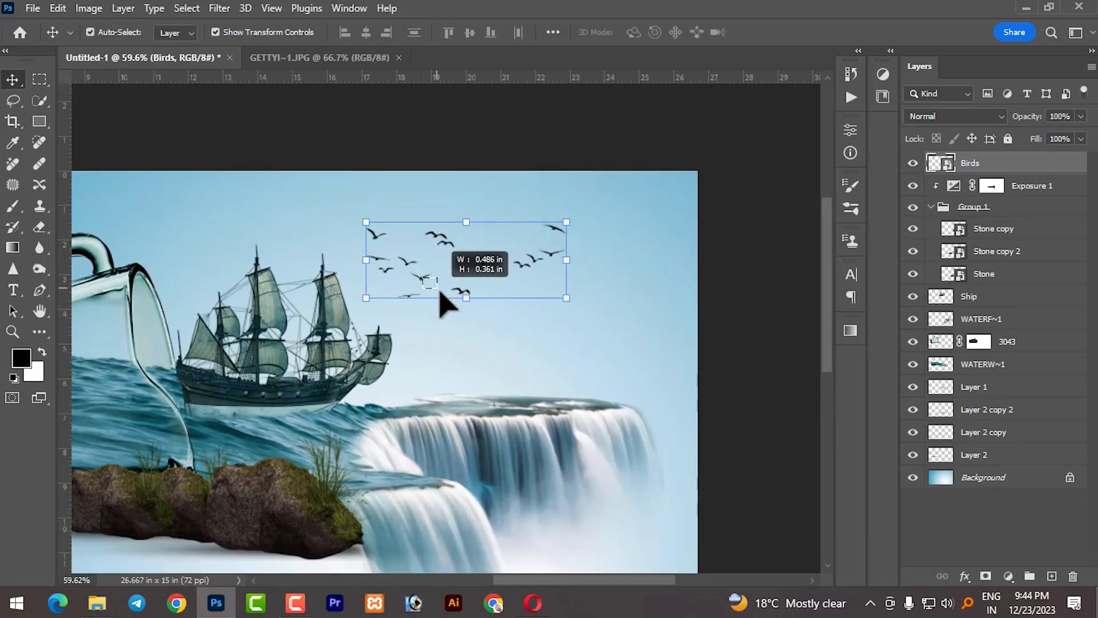
{"action": "left_click", "coordinate": [640, 312]}
{"action": "left_click", "coordinate": [967, 166]}
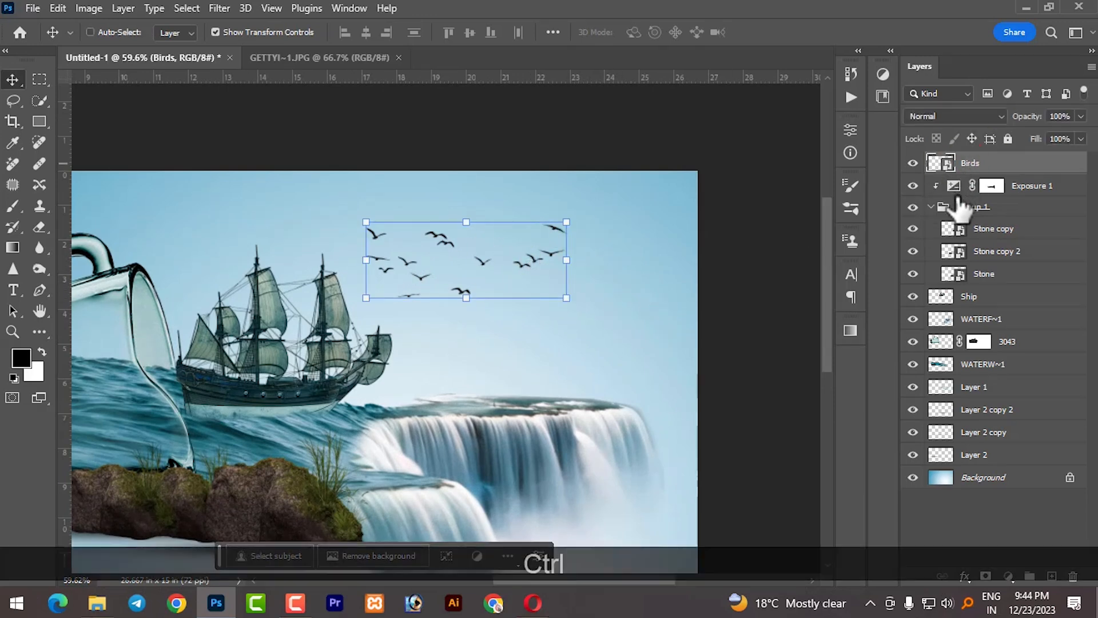
{"action": "key", "text": "ctrl+t"}
{"action": "left_click_drag", "start_coordinate": [428, 252], "coordinate": [388, 238]}
{"action": "left_click", "coordinate": [494, 331]}
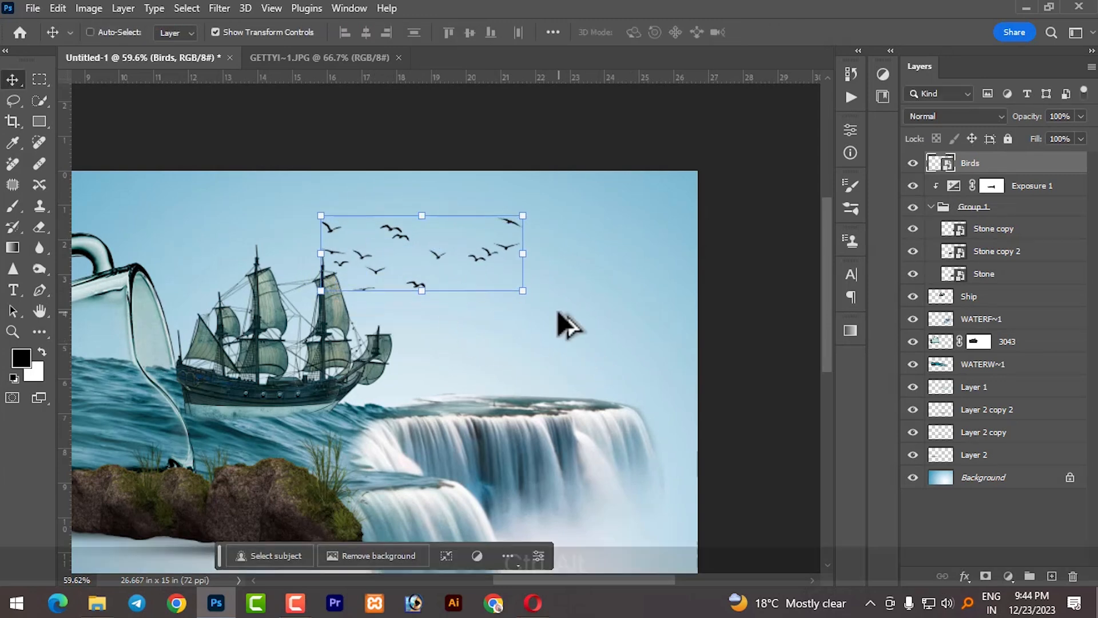
{"action": "key", "text": "ctrl+0"}
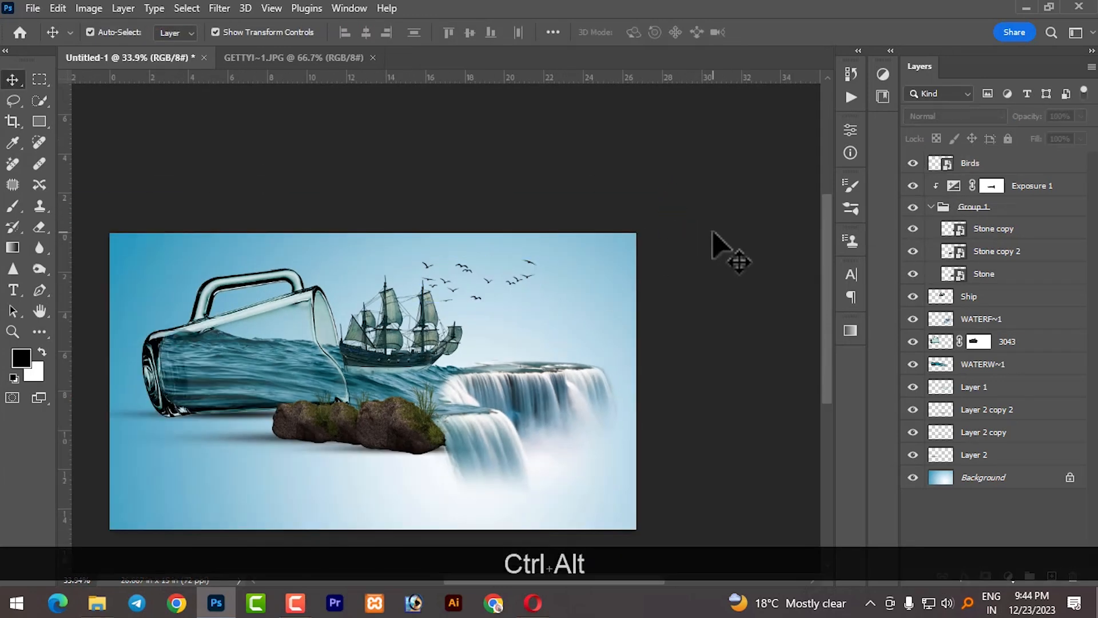
Place the Clouds image at 100% in the sky above the ship and stack the Birds layer above it
{"action": "left_click", "coordinate": [97, 603]}
{"action": "left_click_drag", "start_coordinate": [457, 228], "coordinate": [561, 312]}
{"action": "left_click_drag", "start_coordinate": [421, 383], "coordinate": [499, 279]}
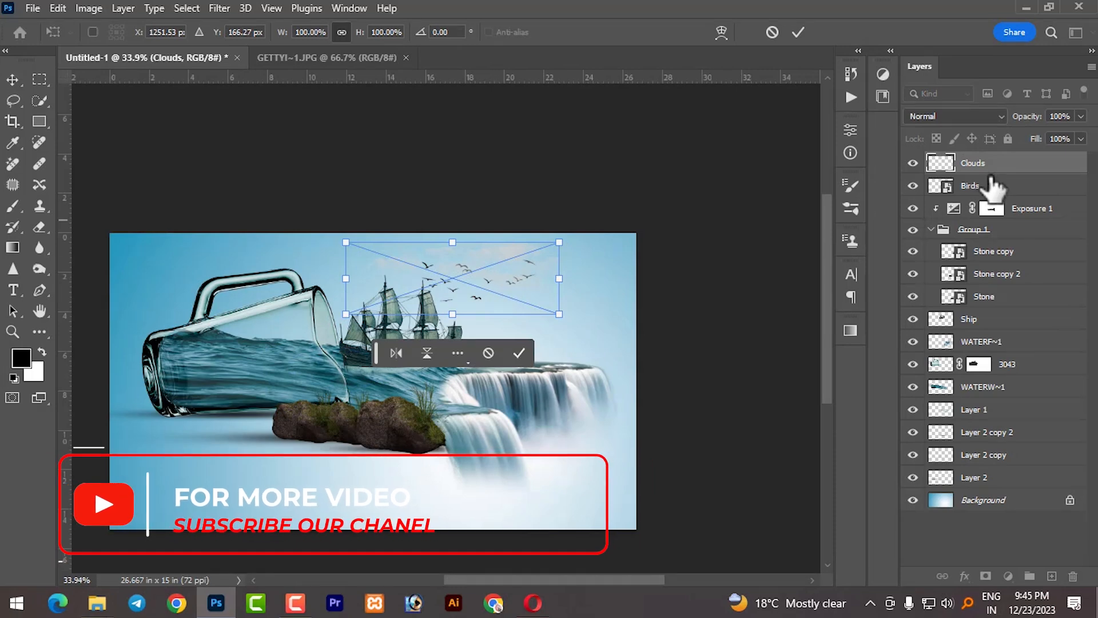
{"action": "left_click_drag", "start_coordinate": [972, 185], "coordinate": [987, 153]}
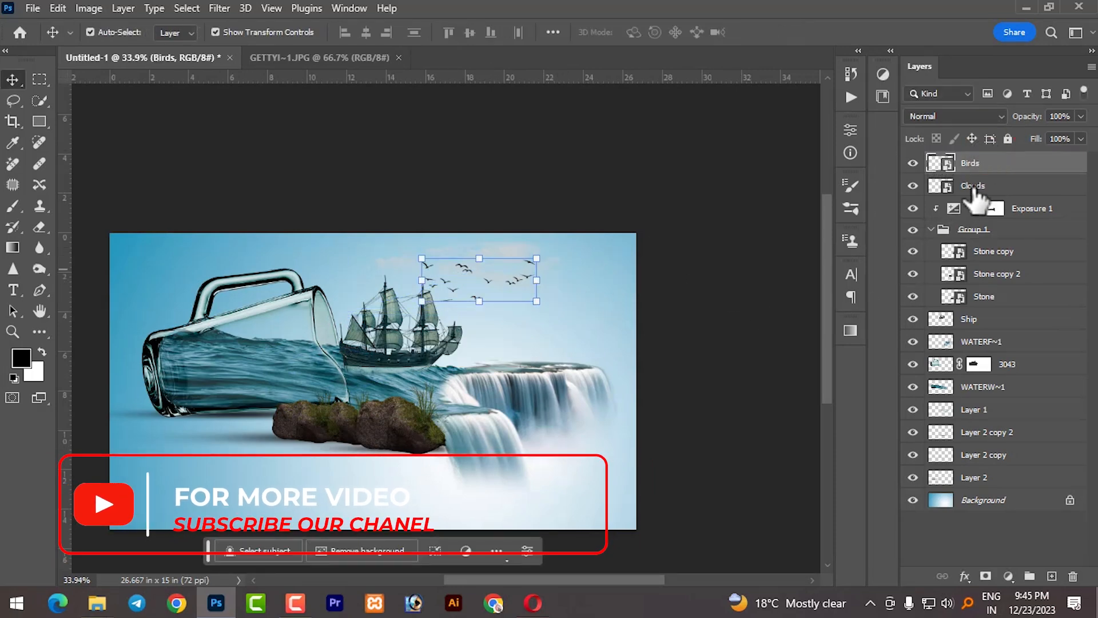
Enlarge the Clouds layer on both sides and nudge it up to the canvas's upper edge
{"action": "left_click", "coordinate": [975, 187]}
{"action": "left_click_drag", "start_coordinate": [560, 279], "coordinate": [576, 278]}
{"action": "left_click_drag", "start_coordinate": [345, 279], "coordinate": [325, 280]}
{"action": "left_click_drag", "start_coordinate": [499, 255], "coordinate": [495, 246]}
{"action": "double_click", "coordinate": [496, 246]}
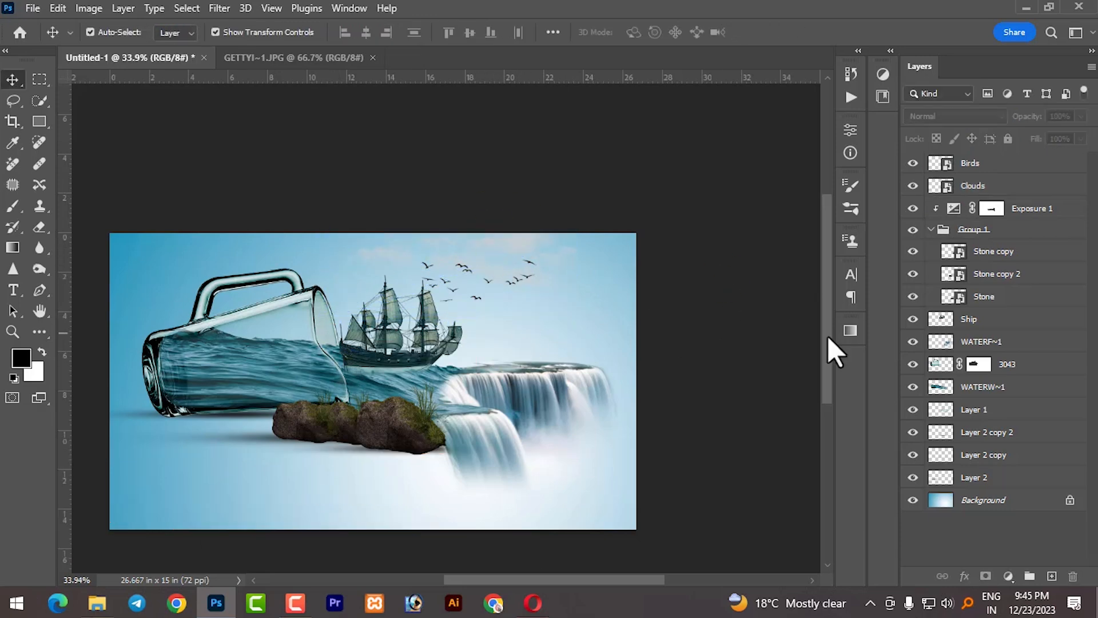
Apply Levels to the Clouds layer with the white input level set to 229
{"action": "left_click", "coordinate": [997, 187]}
{"action": "key", "text": "ctrl+l"}
{"action": "left_click_drag", "start_coordinate": [762, 338], "coordinate": [740, 339]}
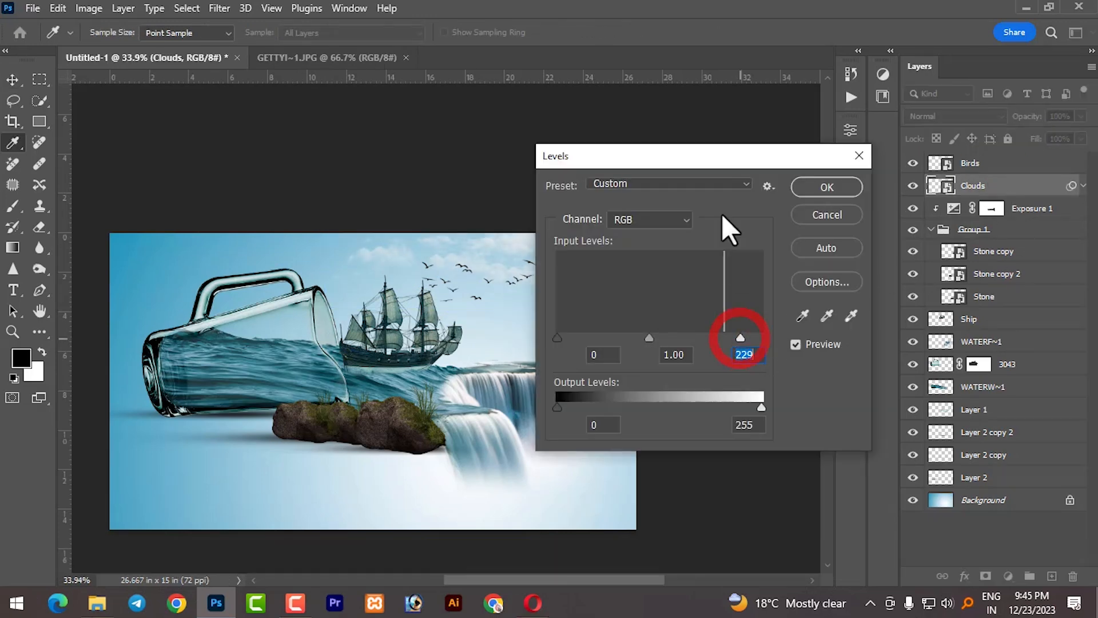
{"action": "left_click_drag", "start_coordinate": [720, 155], "coordinate": [915, 260]}
{"action": "left_click", "coordinate": [1022, 292]}
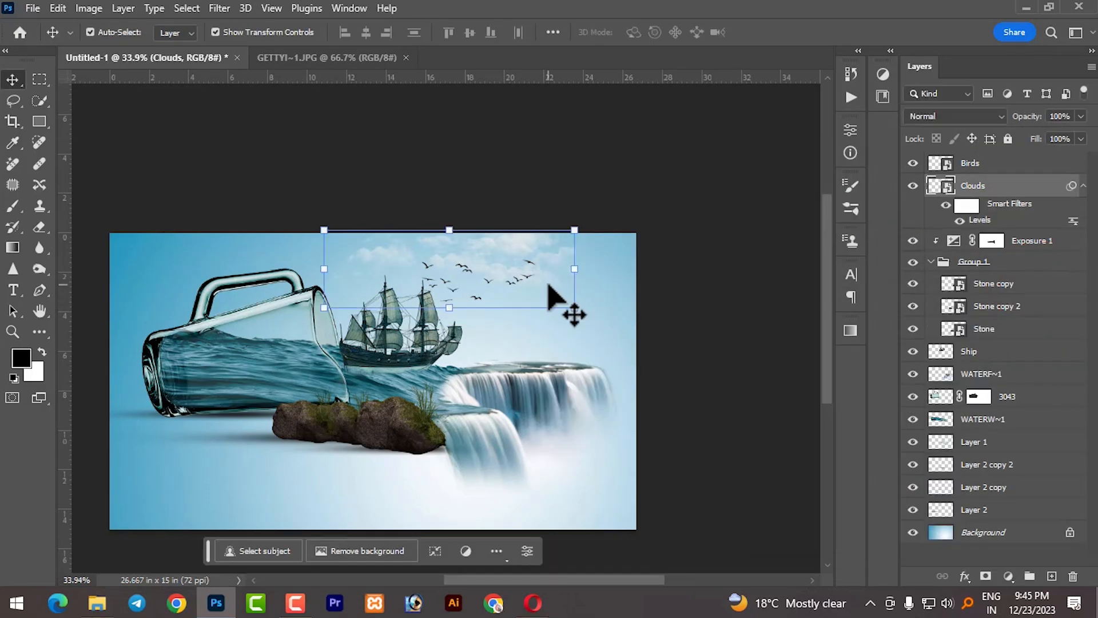
Enlarge the Clouds layer to 133.25% toward the sky's far end above the waterfall
{"action": "left_click", "coordinate": [583, 273]}
{"action": "left_click_drag", "start_coordinate": [591, 274], "coordinate": [613, 274]}
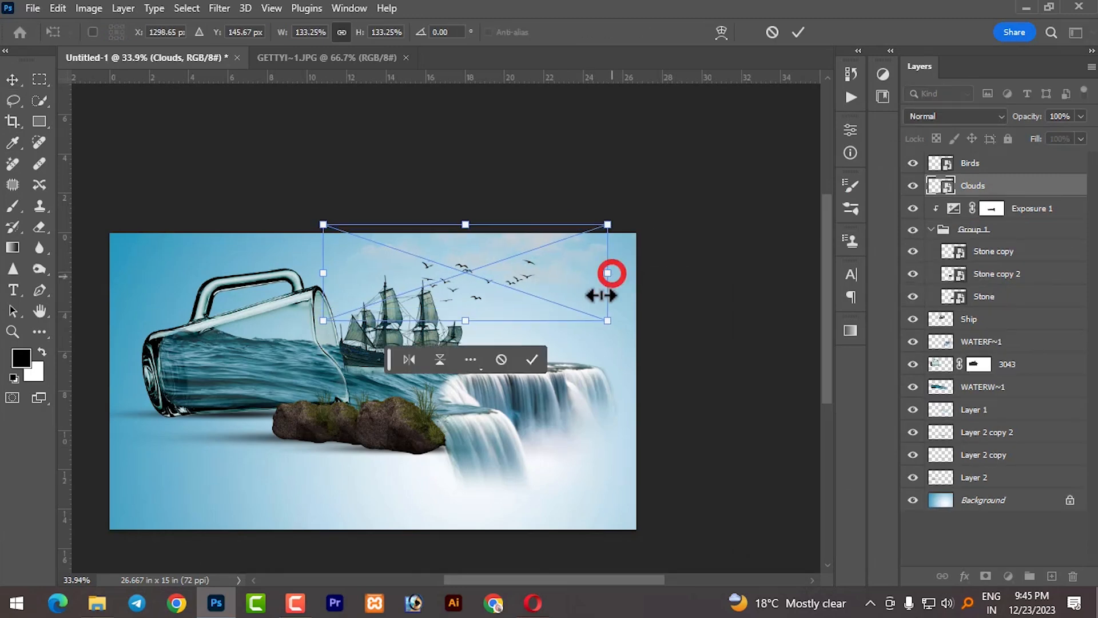
{"action": "left_click", "coordinate": [535, 357]}
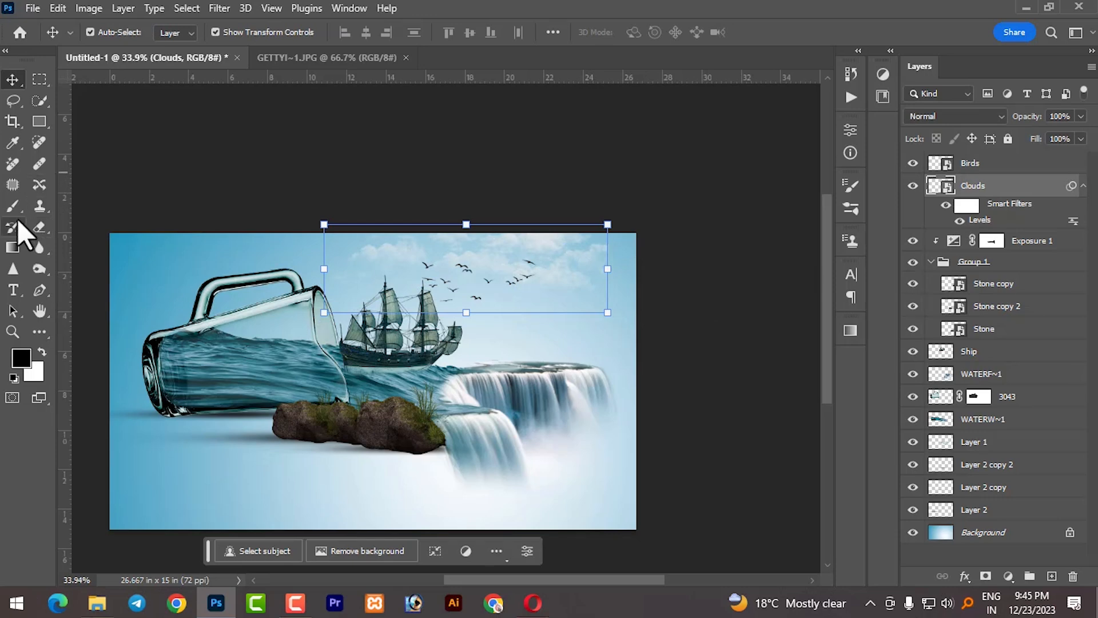
Rasterize the Clouds layer and soften its edges with a 125 px eraser at 15% flow
{"action": "left_click", "coordinate": [39, 228]}
{"action": "left_click", "coordinate": [576, 280]}
{"action": "left_click", "coordinate": [488, 230]}
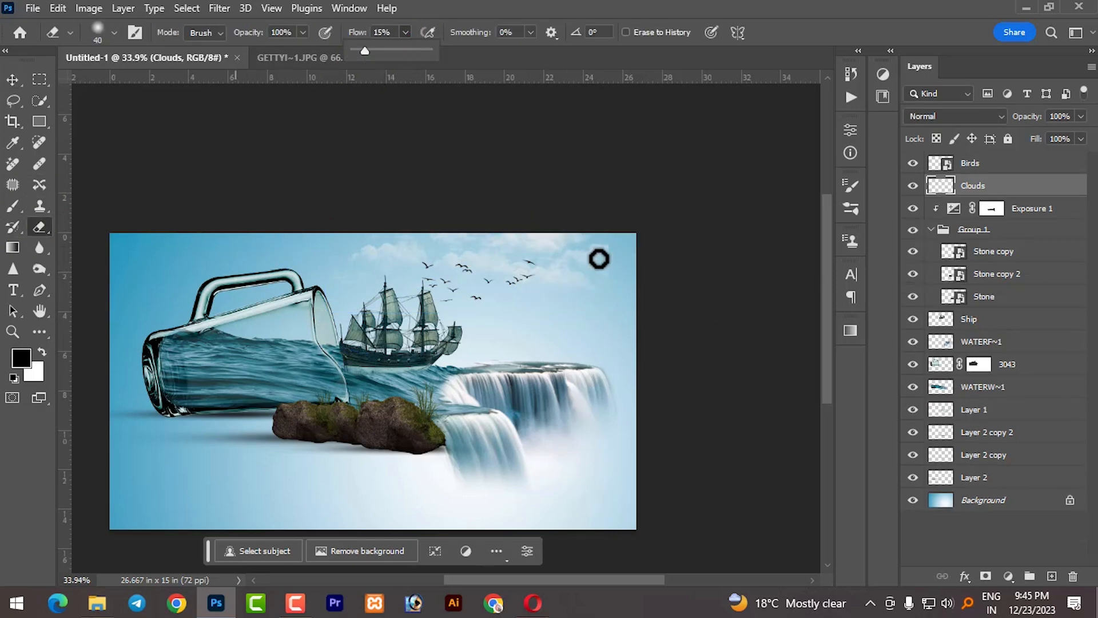
{"action": "key", "text": "bracketright"}
{"action": "key", "text": "bracketright"}
{"action": "key", "text": "bracketright"}
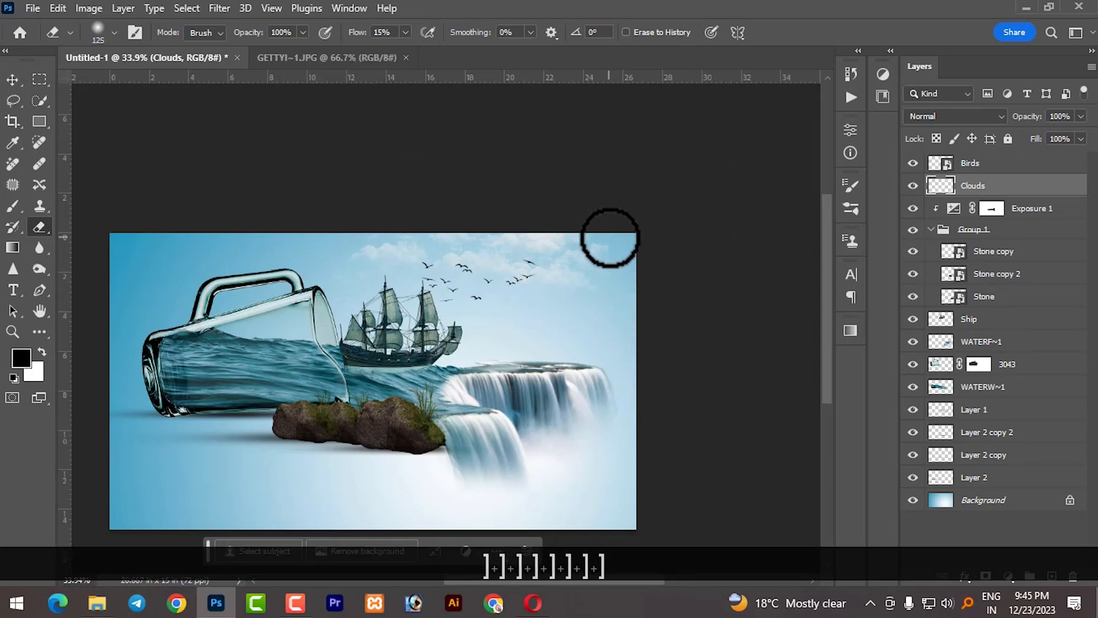
{"action": "left_click", "coordinate": [12, 79]}
{"action": "left_click", "coordinate": [177, 160]}
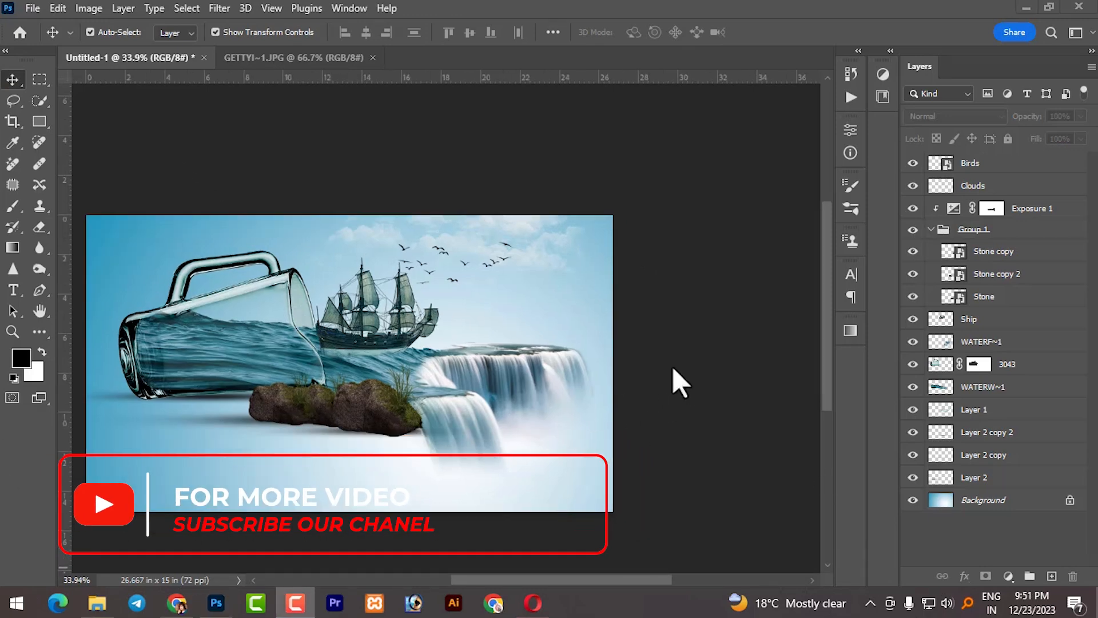
Place the tree PNG from its folder, scale it to 31.70%, and stand it on the far waterfall's ledge
{"action": "left_click", "coordinate": [97, 603]}
{"action": "left_click_drag", "start_coordinate": [273, 331], "coordinate": [486, 359]}
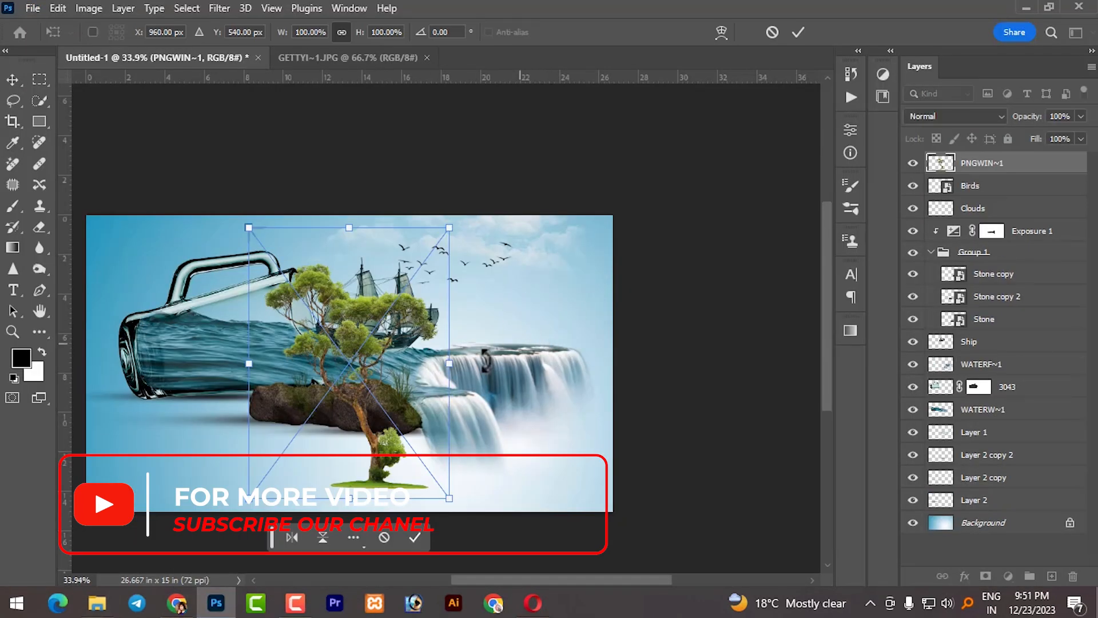
{"action": "left_click_drag", "start_coordinate": [237, 506], "coordinate": [385, 313]}
{"action": "left_click_drag", "start_coordinate": [423, 270], "coordinate": [545, 300]}
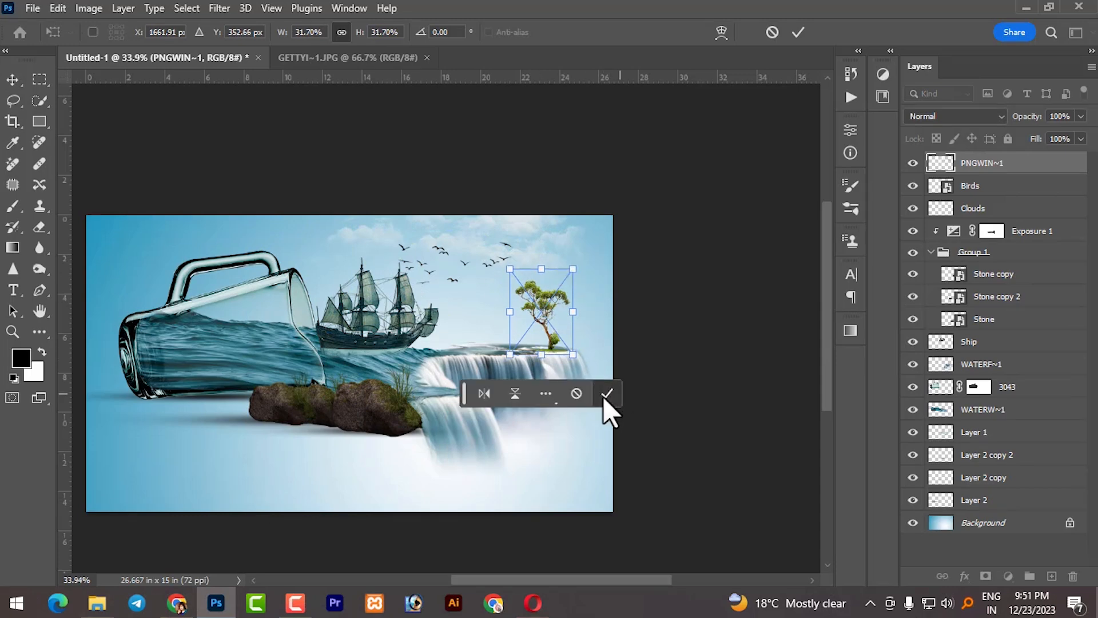
{"action": "left_click", "coordinate": [603, 395]}
{"action": "scroll", "coordinate": [559, 338], "scroll_direction": "up", "scroll_amount": 5}
{"action": "scroll", "coordinate": [567, 350], "scroll_direction": "up", "scroll_amount": 5}
{"action": "left_click_drag", "start_coordinate": [534, 362], "coordinate": [532, 362]}
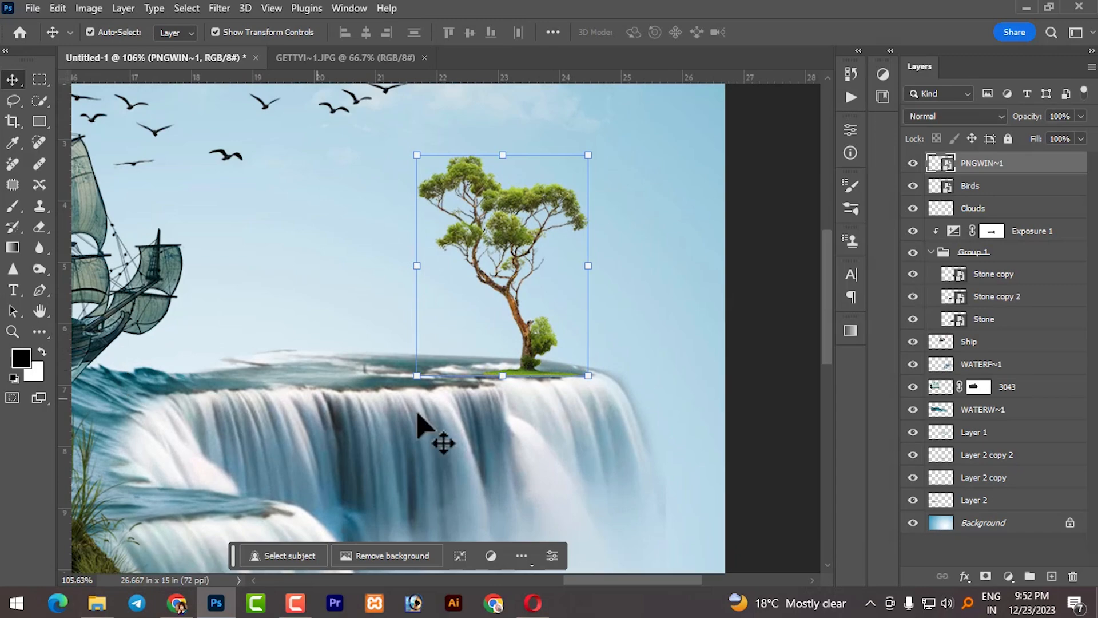
Scale the tree down to 23.93% and seat its base near the outer edge of the waterfall's top
{"action": "scroll", "coordinate": [593, 394], "scroll_direction": "down", "scroll_amount": 5}
{"action": "left_click_drag", "start_coordinate": [512, 292], "coordinate": [520, 299]}
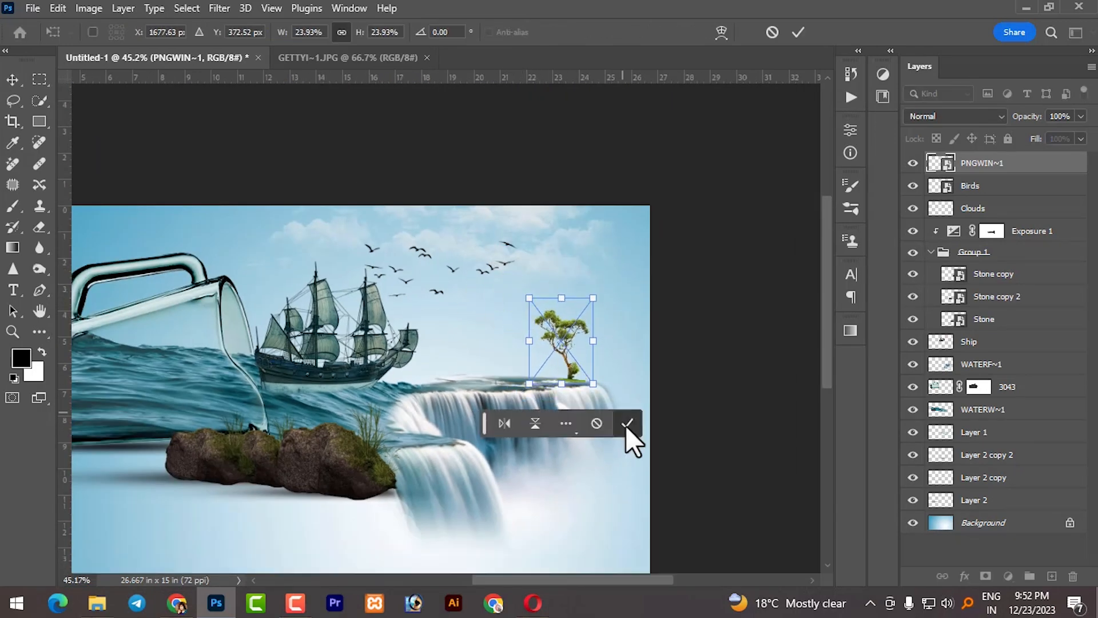
{"action": "left_click", "coordinate": [627, 425]}
{"action": "left_click", "coordinate": [721, 372]}
{"action": "scroll", "coordinate": [568, 400], "scroll_direction": "up", "scroll_amount": 5}
{"action": "mouse_move", "coordinate": [572, 400]}
{"action": "left_mouse_down"}
{"action": "mouse_move", "coordinate": [558, 388]}
{"action": "mouse_move", "coordinate": [553, 395]}
{"action": "left_mouse_up"}
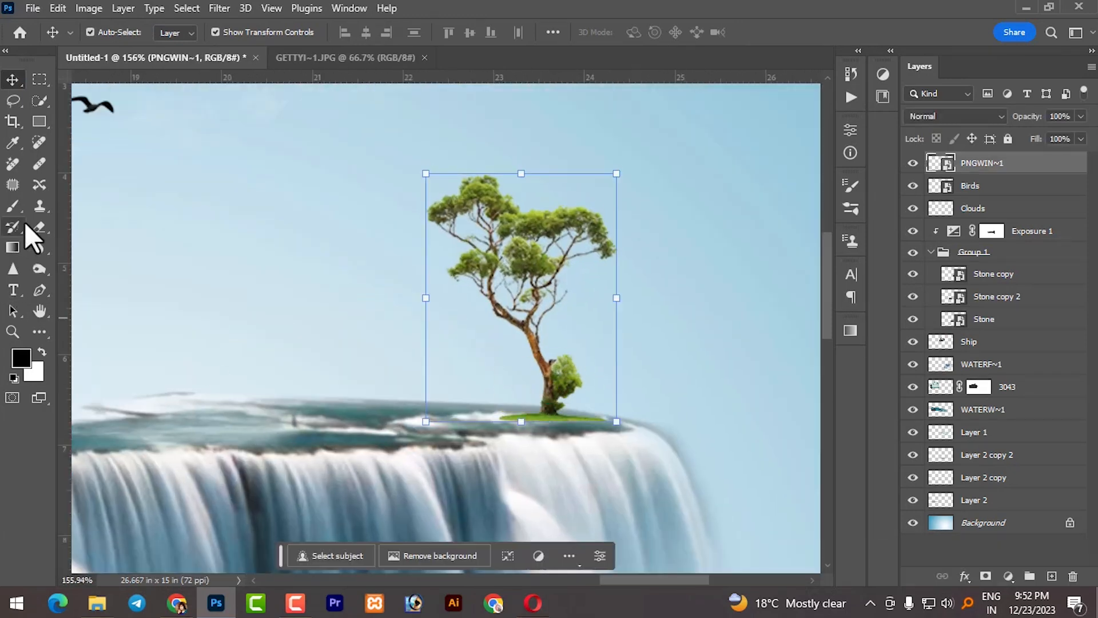
Rasterize the tree layer and erase the grass edges at its base with a 35 px eraser at 15% flow
{"action": "left_click", "coordinate": [40, 232]}
{"action": "left_click", "coordinate": [544, 419]}
{"action": "key", "text": "Return"}
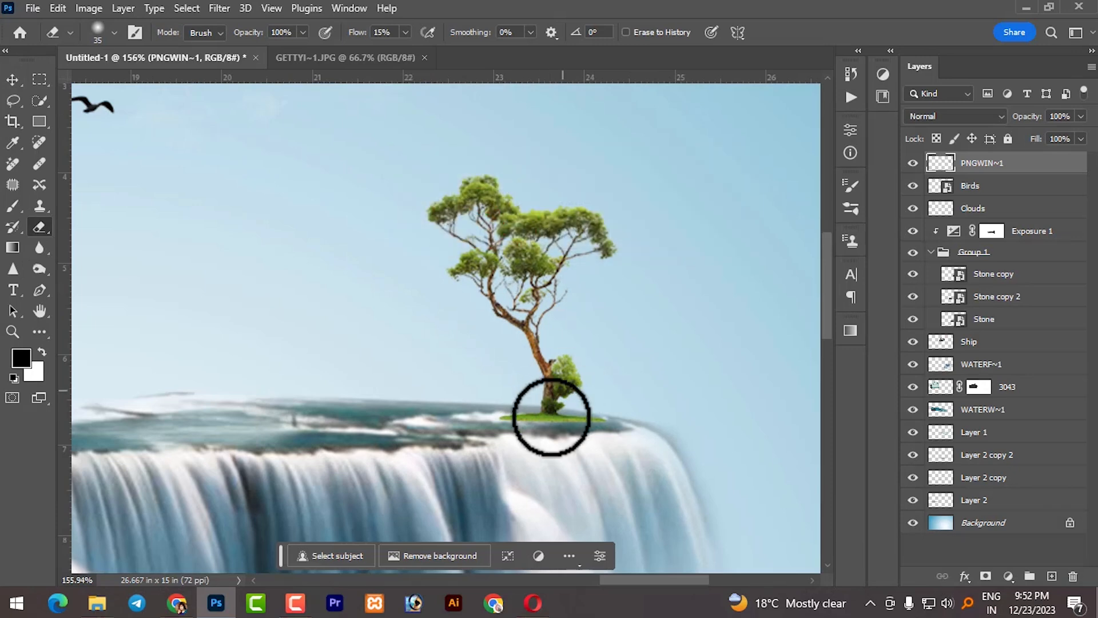
{"action": "scroll", "coordinate": [549, 443], "scroll_direction": "up", "scroll_amount": 1}
{"action": "scroll", "coordinate": [549, 443], "scroll_direction": "up", "scroll_amount": 3}
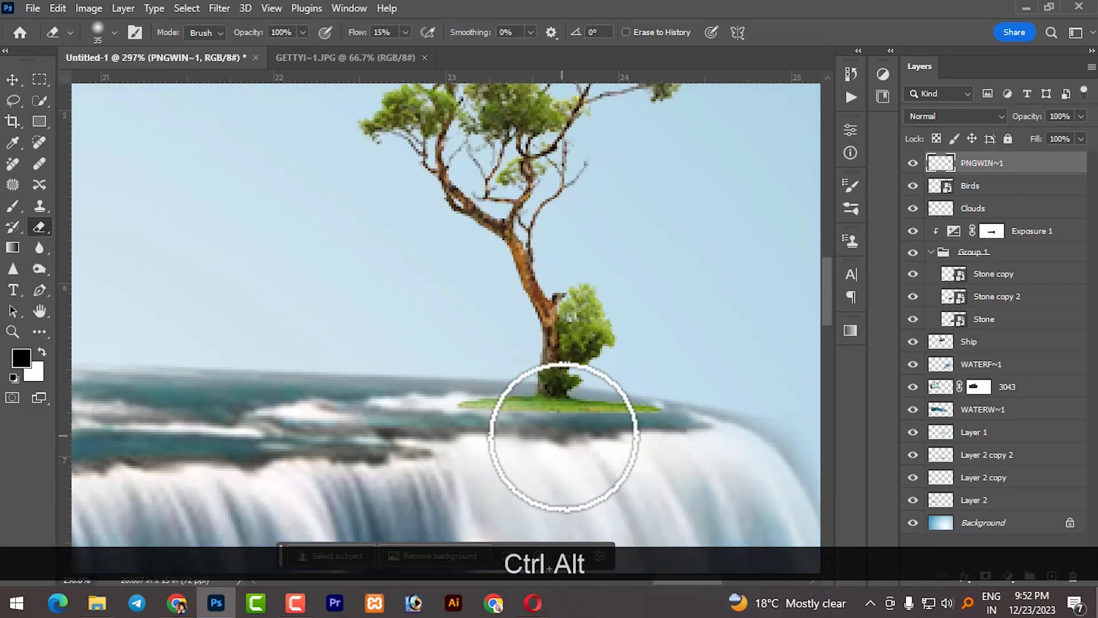
{"action": "mouse_move", "coordinate": [584, 440]}
{"action": "left_mouse_down"}
{"action": "mouse_move", "coordinate": [679, 414]}
{"action": "mouse_move", "coordinate": [519, 454]}
{"action": "mouse_move", "coordinate": [443, 405]}
{"action": "mouse_move", "coordinate": [545, 452]}
{"action": "mouse_move", "coordinate": [649, 452]}
{"action": "left_mouse_up"}
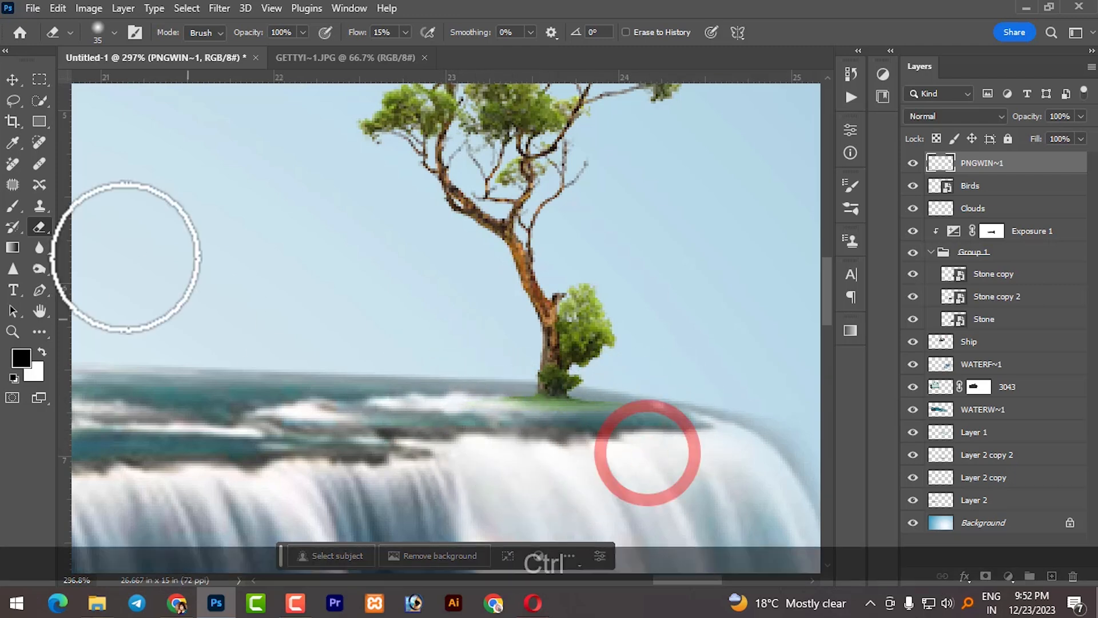
{"action": "scroll", "coordinate": [578, 354], "scroll_direction": "down", "scroll_amount": 5}
{"action": "scroll", "coordinate": [623, 364], "scroll_direction": "down", "scroll_amount": 3}
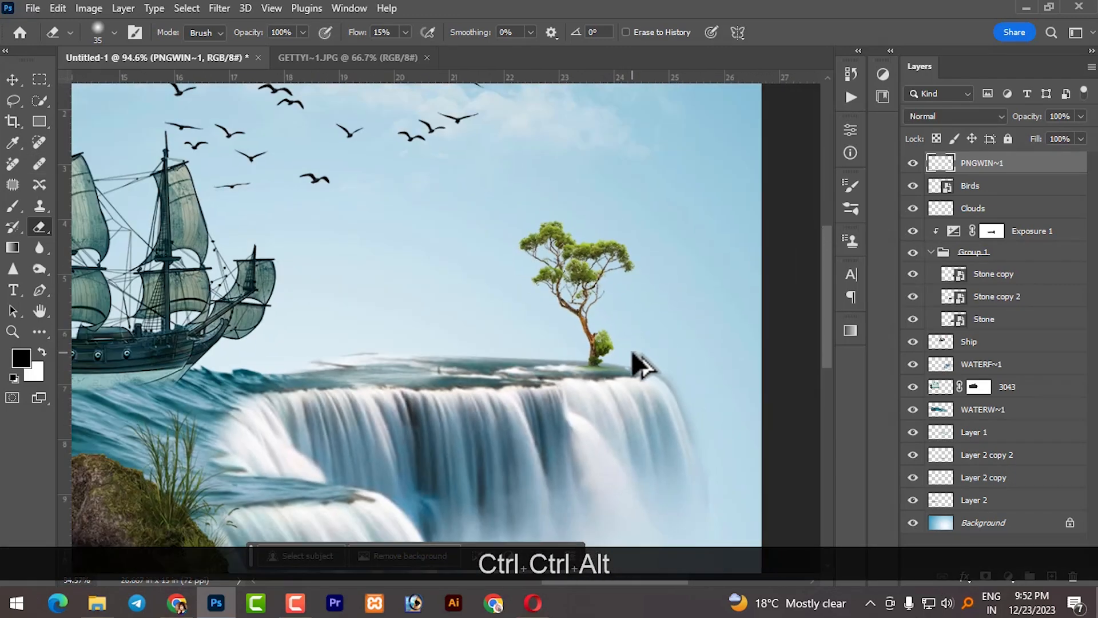
Add an Exposure adjustment clipped to the tree layer with exposure set to -2.60
{"action": "left_click", "coordinate": [12, 80]}
{"action": "left_click", "coordinate": [579, 283]}
{"action": "left_click", "coordinate": [1010, 577]}
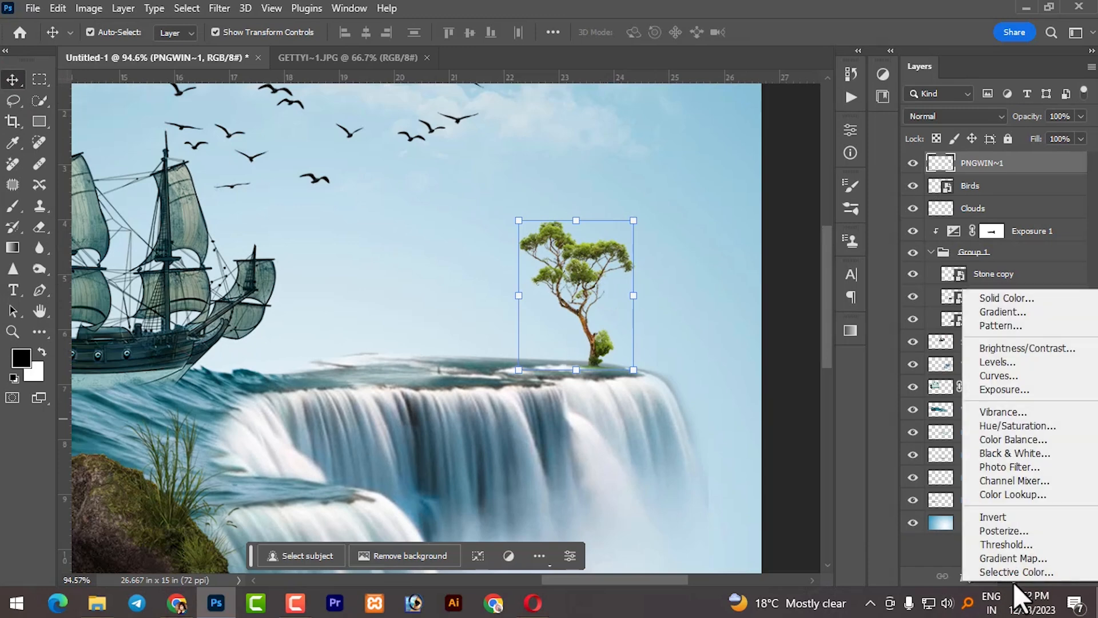
{"action": "left_click", "coordinate": [987, 389]}
{"action": "left_click_drag", "start_coordinate": [735, 216], "coordinate": [703, 215]}
{"action": "left_click", "coordinate": [710, 411]}
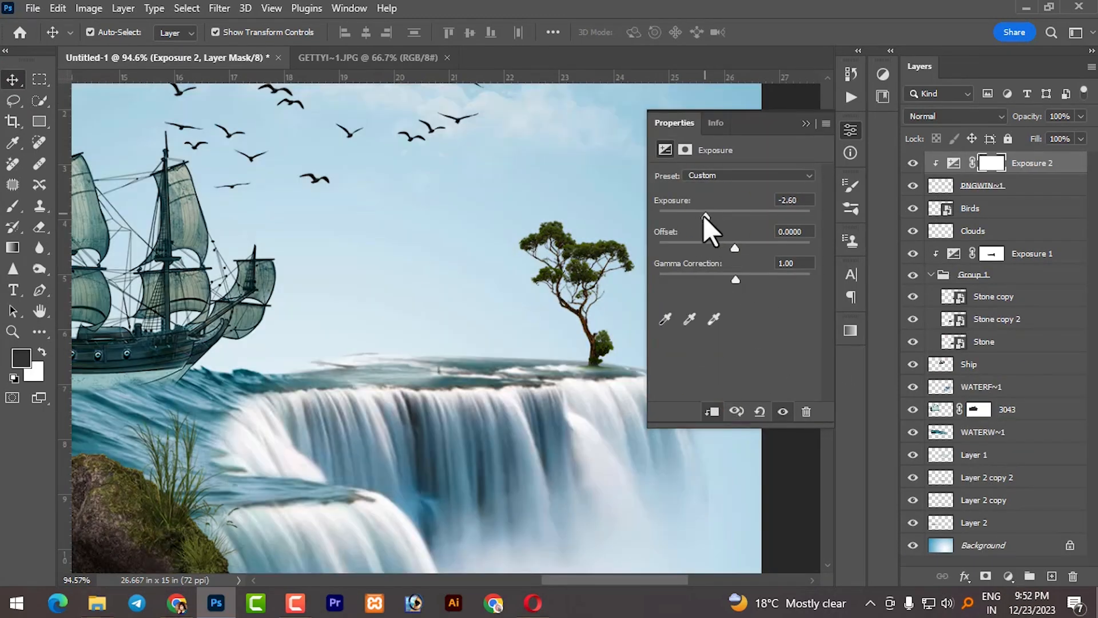
{"action": "left_click", "coordinate": [805, 124]}
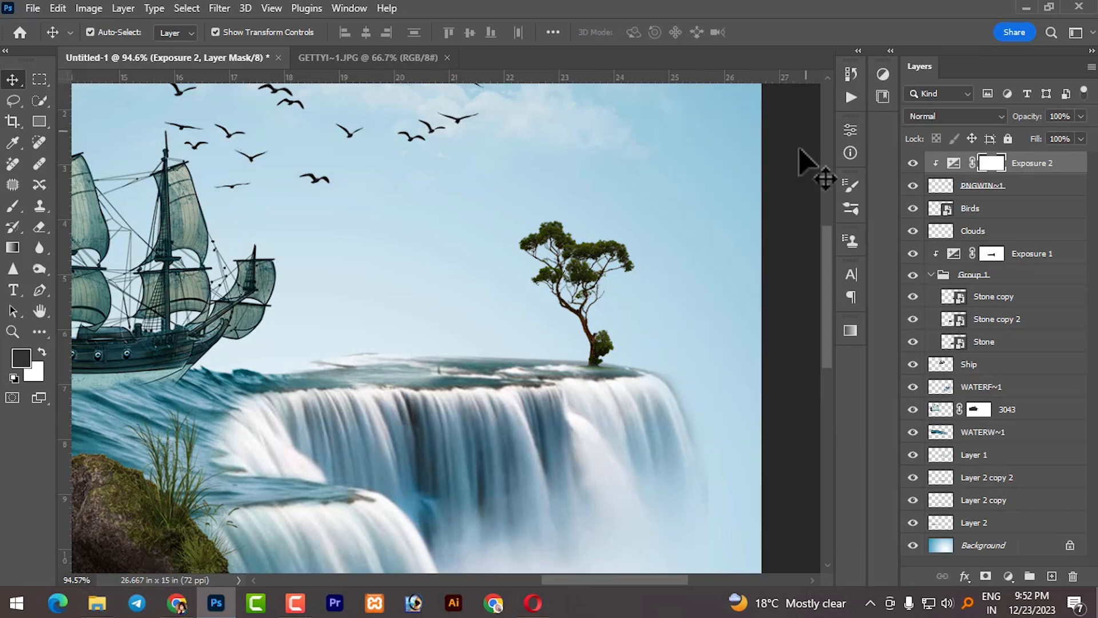
Paint on the tree's Exposure mask with a 90 px brush at 79% flow to brighten the crown's ship-facing side
{"action": "left_click", "coordinate": [13, 207]}
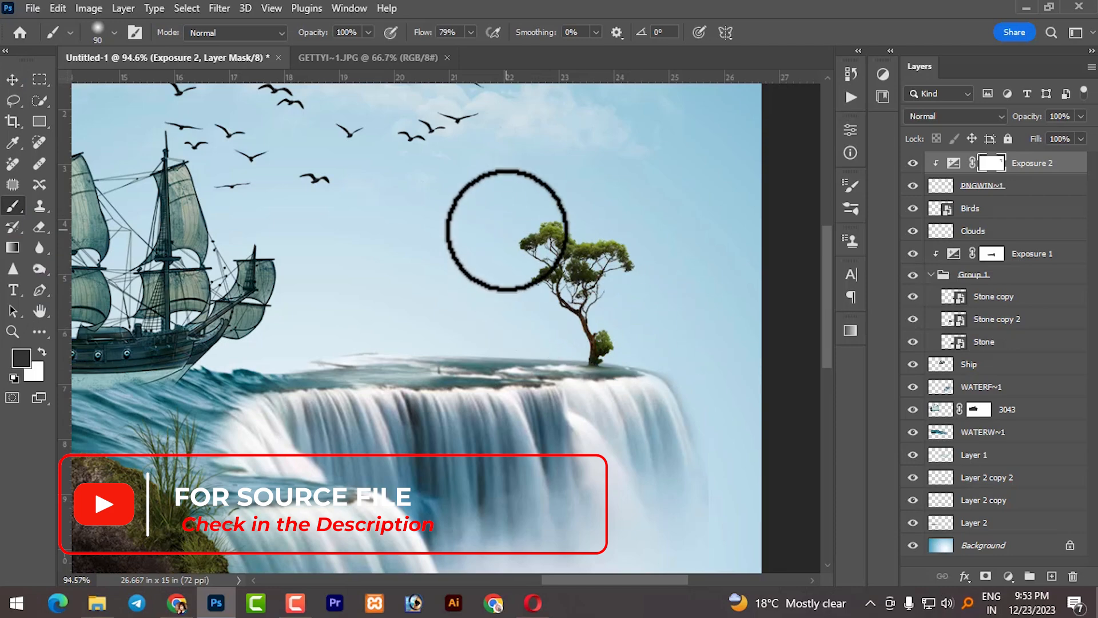
{"action": "scroll", "coordinate": [589, 280], "scroll_direction": "down", "scroll_amount": 5}
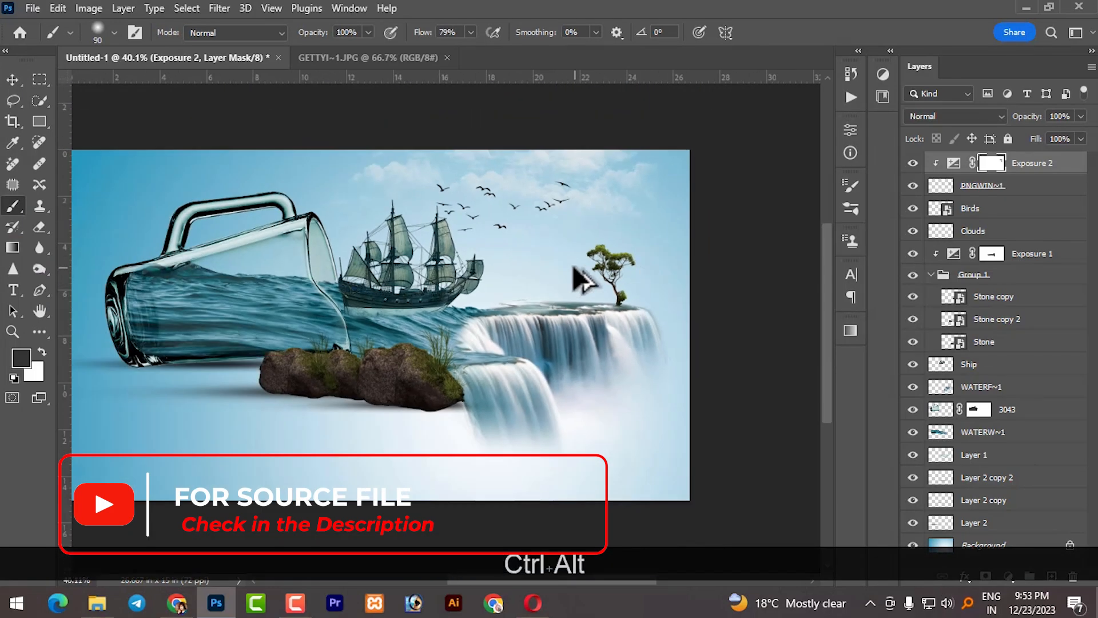
{"action": "left_click_drag", "start_coordinate": [420, 253], "coordinate": [482, 256]}
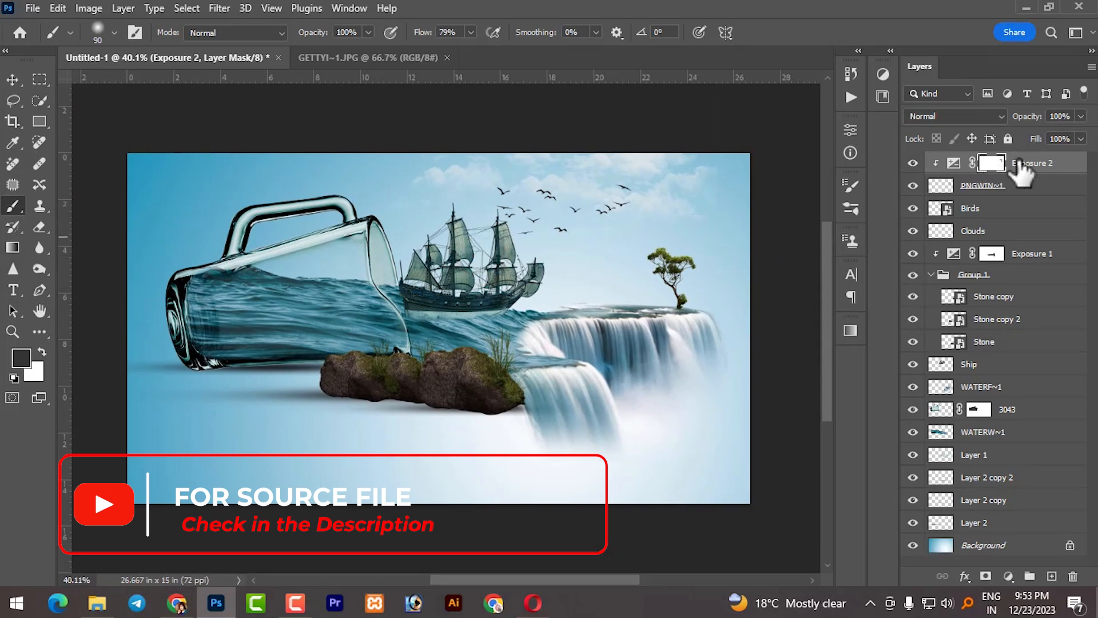
Stamp all visible layers into a new top layer and set its Camera Raw temperature to -8 and tint to -4
{"action": "key", "text": "ctrl+alt+shift+e"}
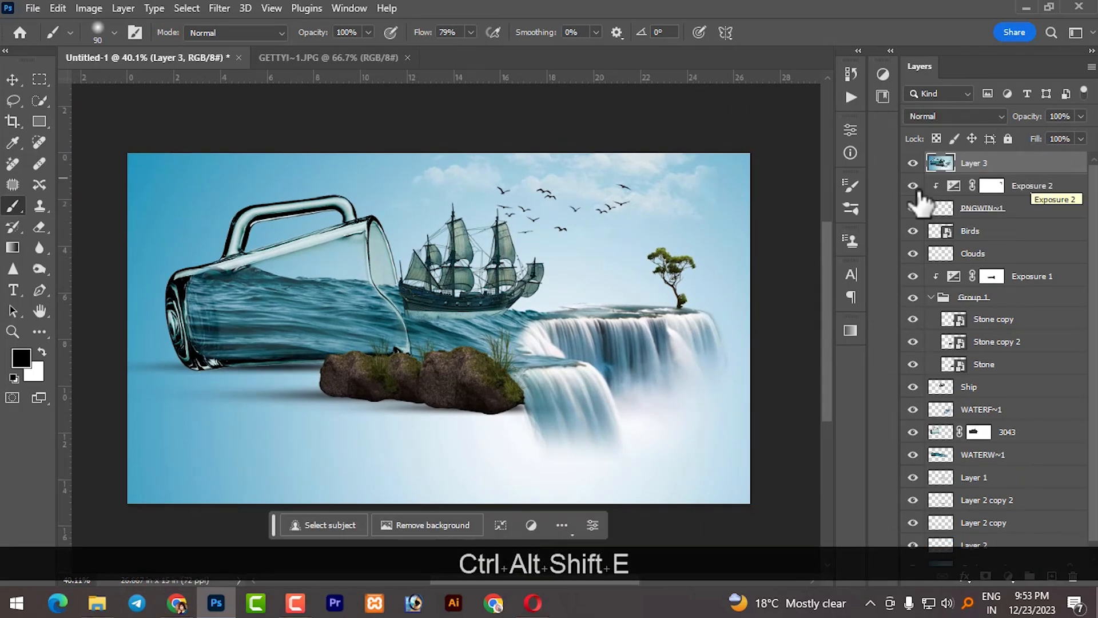
{"action": "left_click", "coordinate": [12, 79]}
{"action": "left_click", "coordinate": [219, 8]}
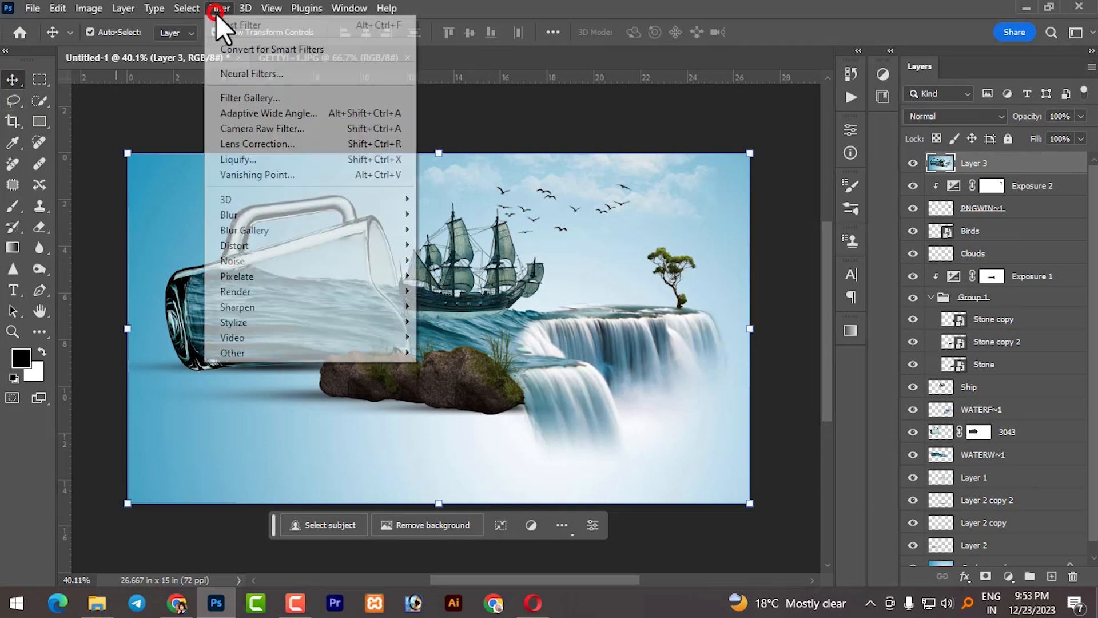
{"action": "left_click", "coordinate": [264, 128]}
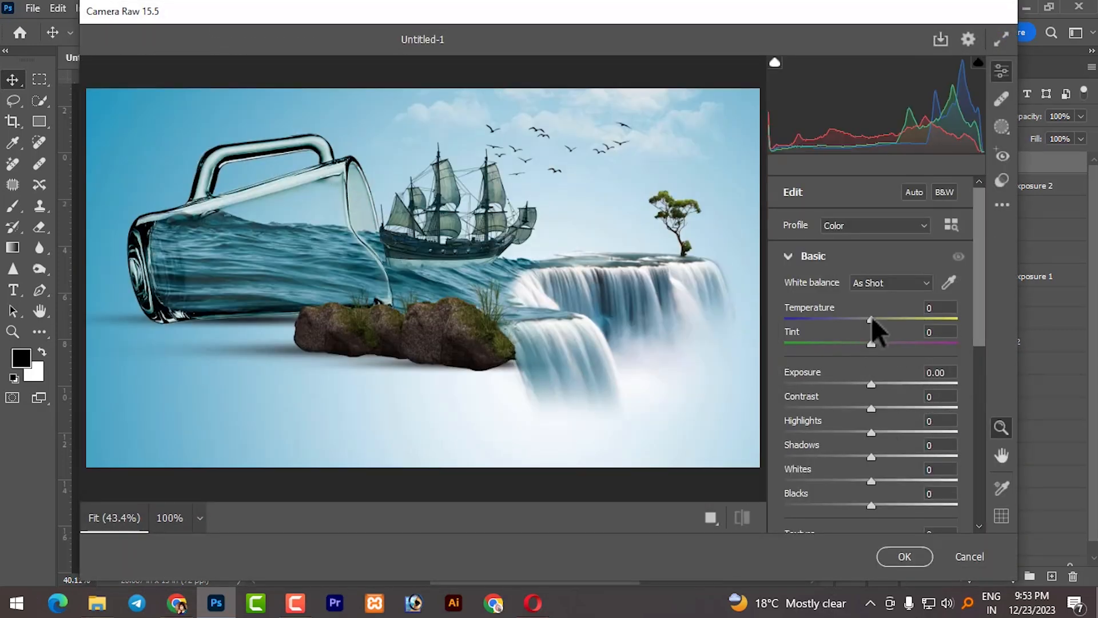
{"action": "left_click_drag", "start_coordinate": [873, 320], "coordinate": [865, 331]}
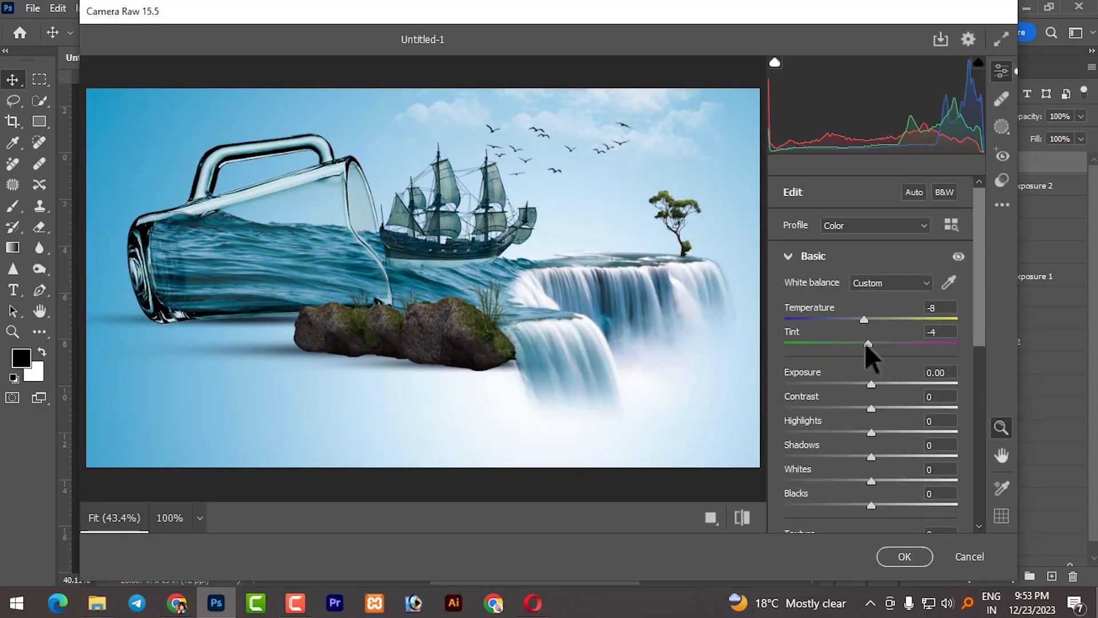
Apply the Portraits: Edgy preset PE01 to the stamped layer and accept the Camera Raw filter
{"action": "left_click", "coordinate": [1002, 181]}
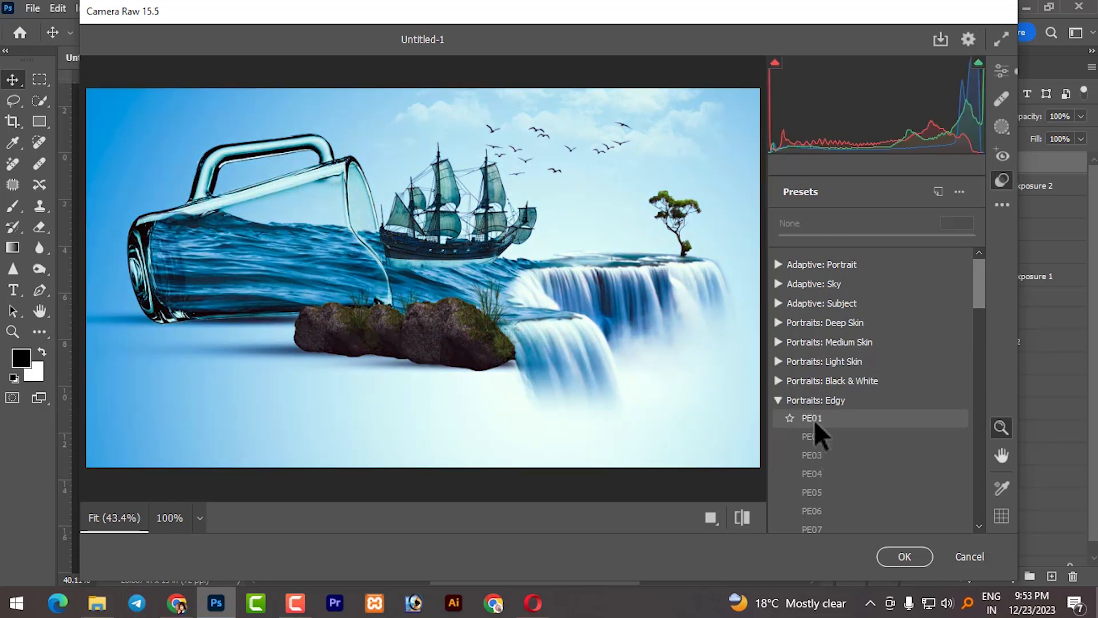
{"action": "left_click", "coordinate": [814, 420]}
{"action": "left_click", "coordinate": [908, 556]}
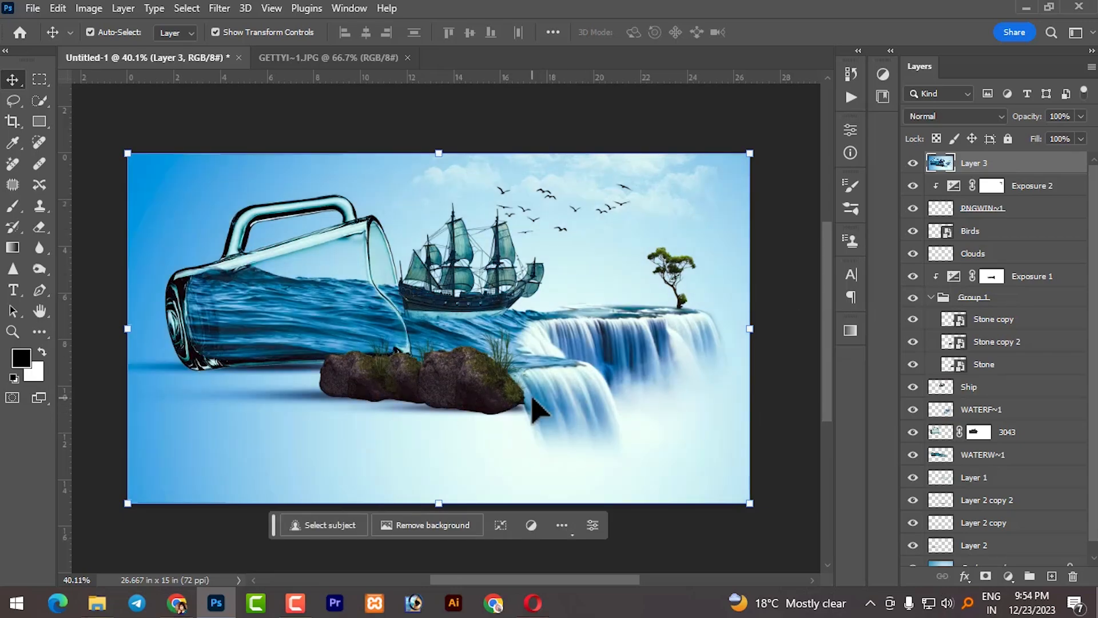
{"action": "scroll", "coordinate": [532, 409], "scroll_direction": "up", "scroll_amount": 3}
{"action": "scroll", "coordinate": [529, 359], "scroll_direction": "down", "scroll_amount": 3}
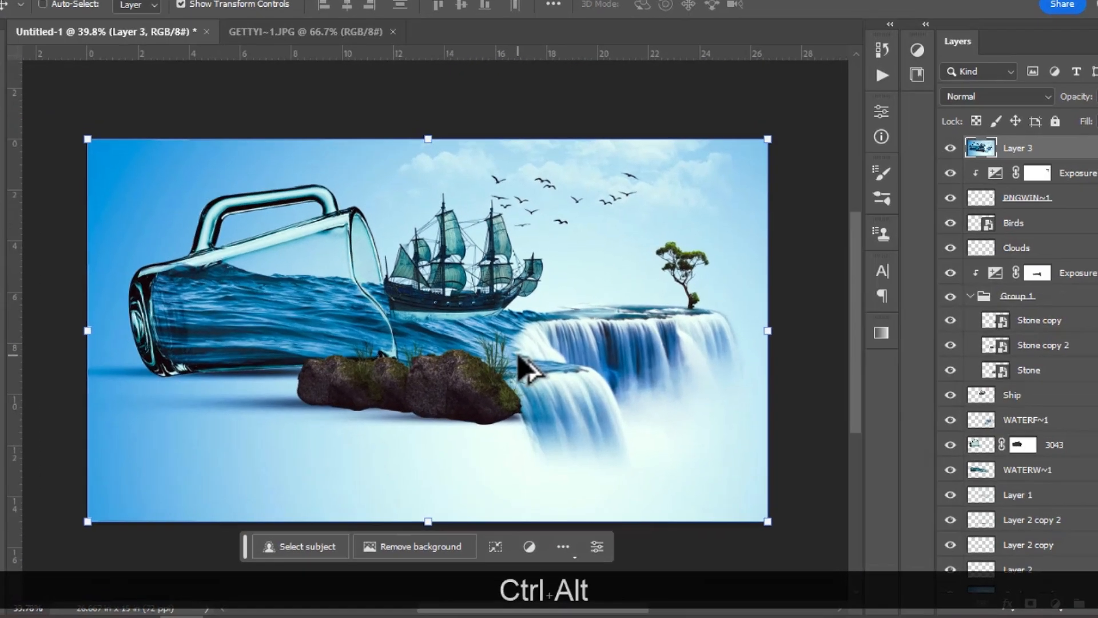